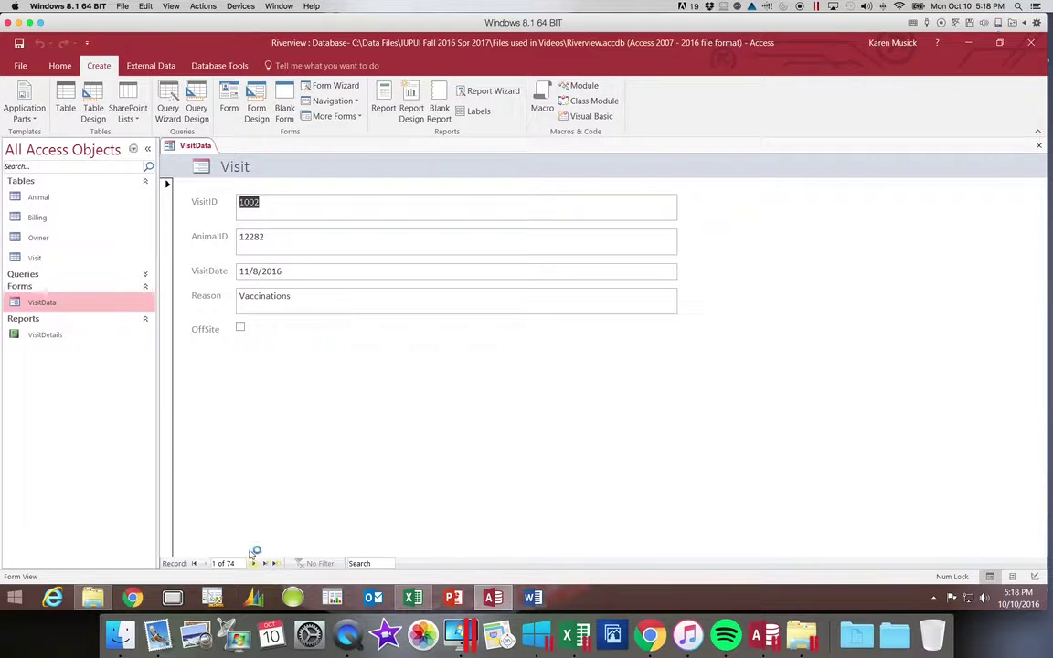
# Print-preview the VisitData form, check its last page, then close the preview.
pyautogui.click(24, 67)
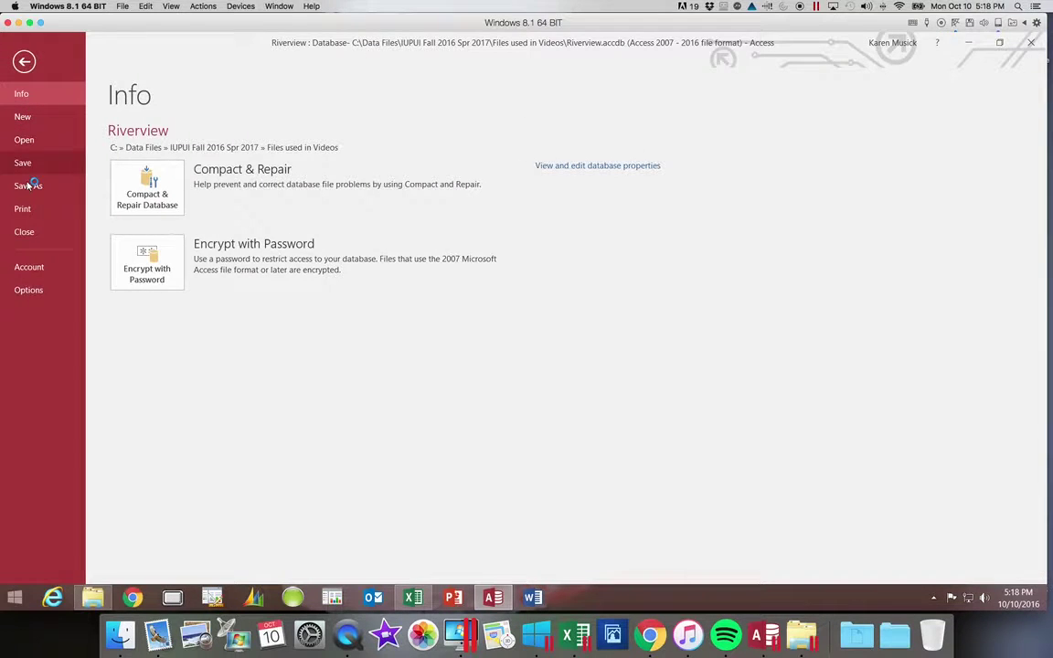
pyautogui.click(25, 209)
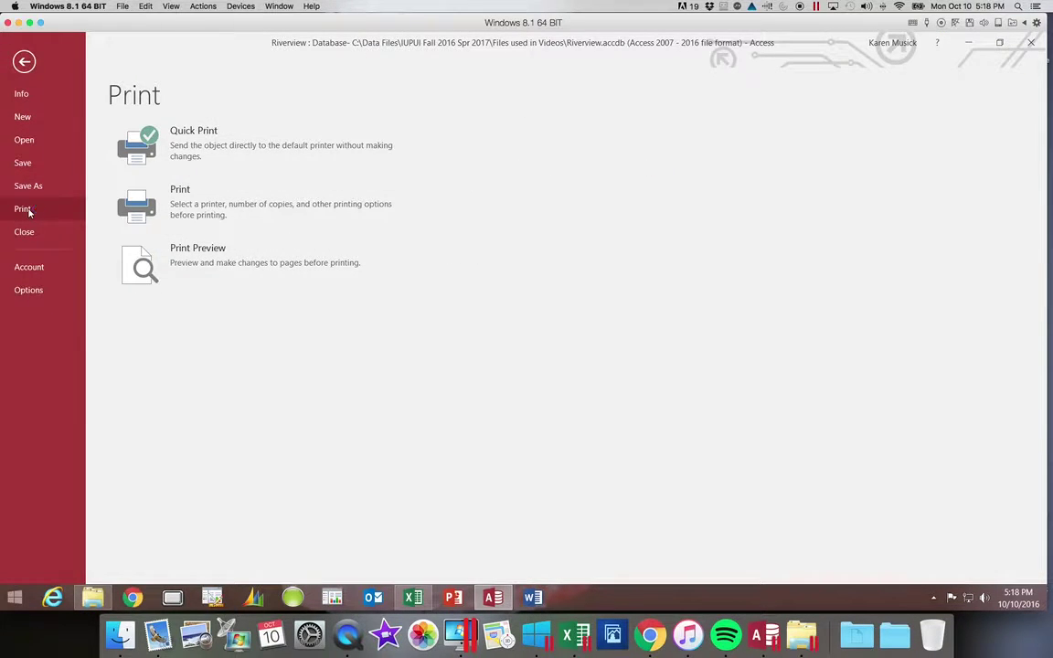
pyautogui.click(139, 279)
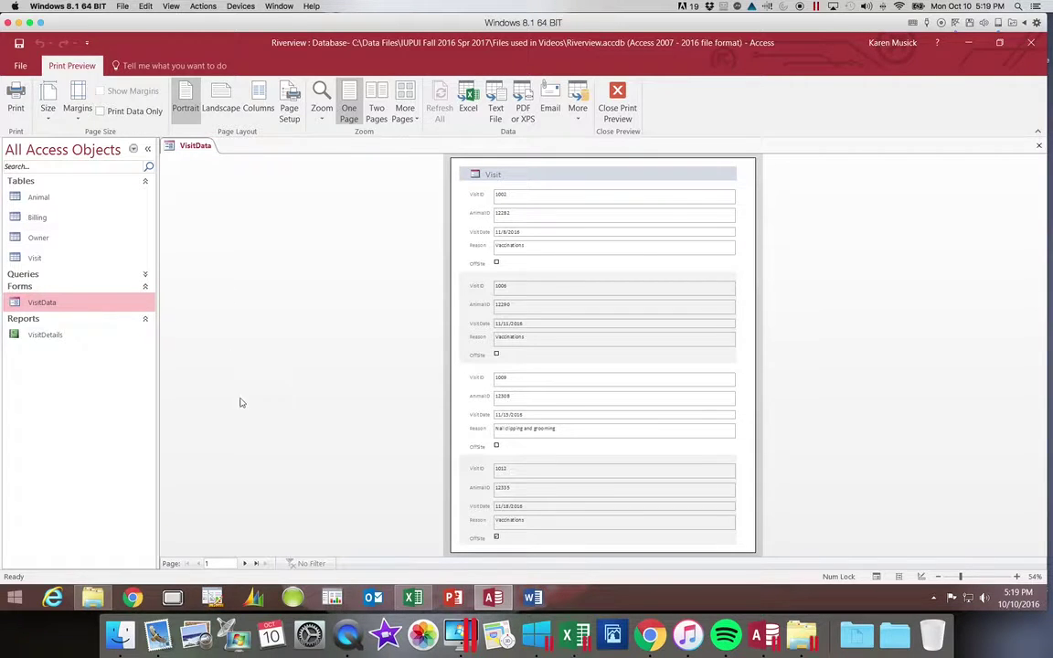
pyautogui.click(257, 563)
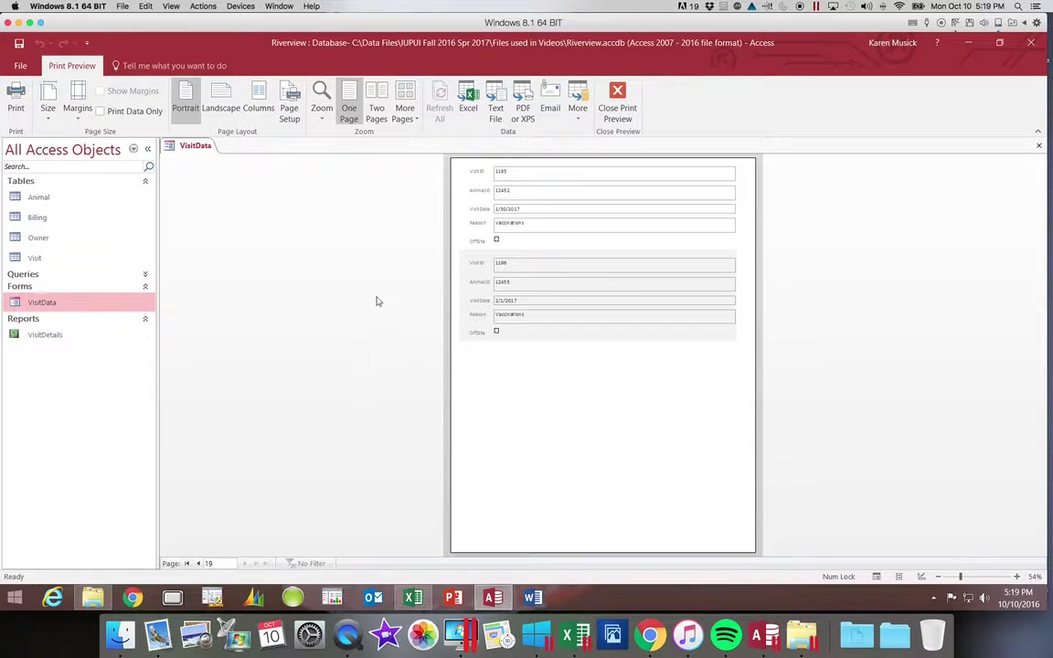
pyautogui.click(618, 103)
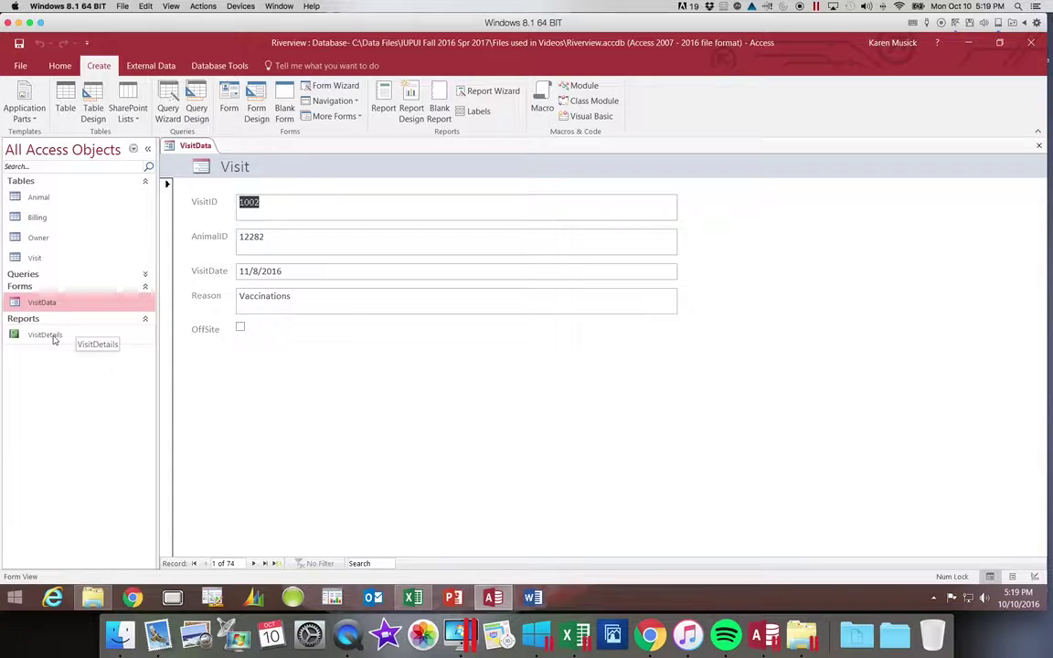
# Print-preview the VisitDetails report to its last page, then close the report and the VisitData form.
pyautogui.click(45, 336)
pyautogui.doubleClick(50, 335)
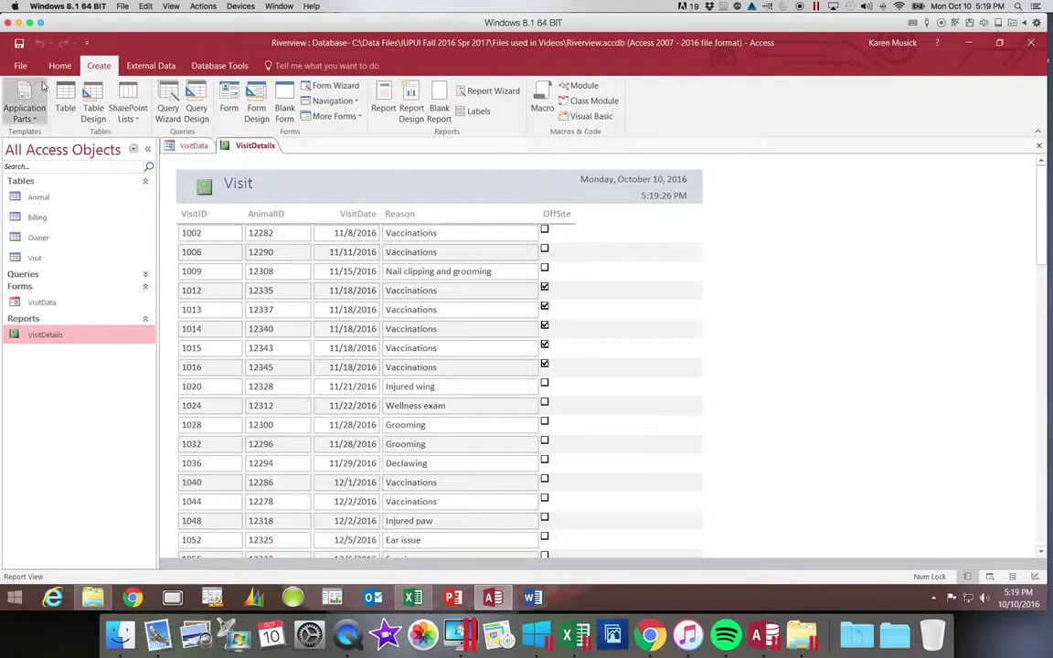
pyautogui.click(59, 65)
pyautogui.click(16, 113)
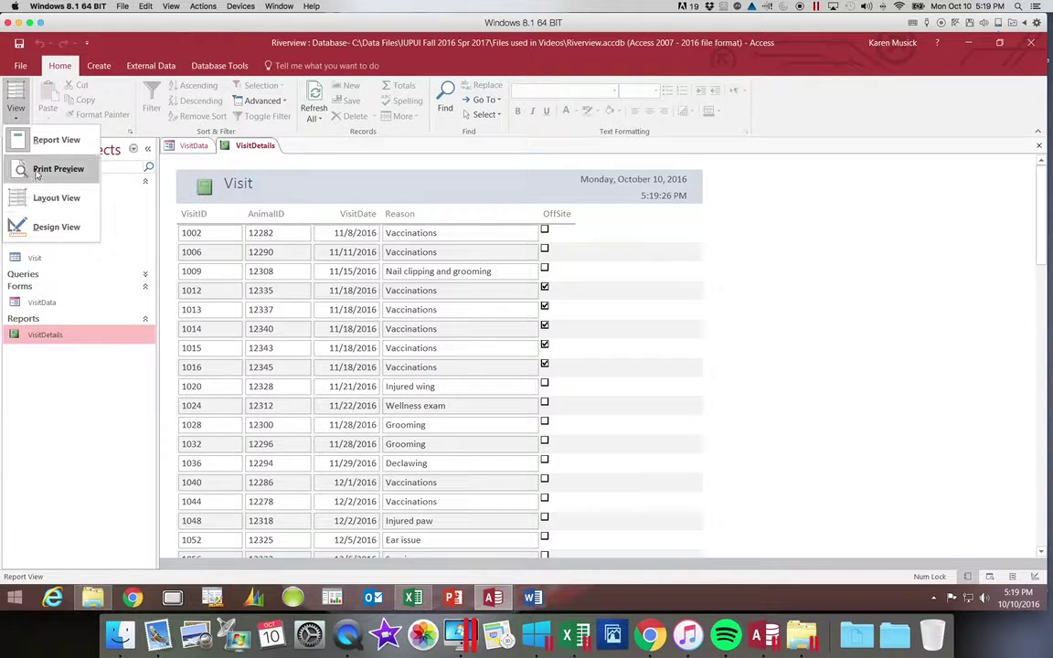
pyautogui.click(37, 172)
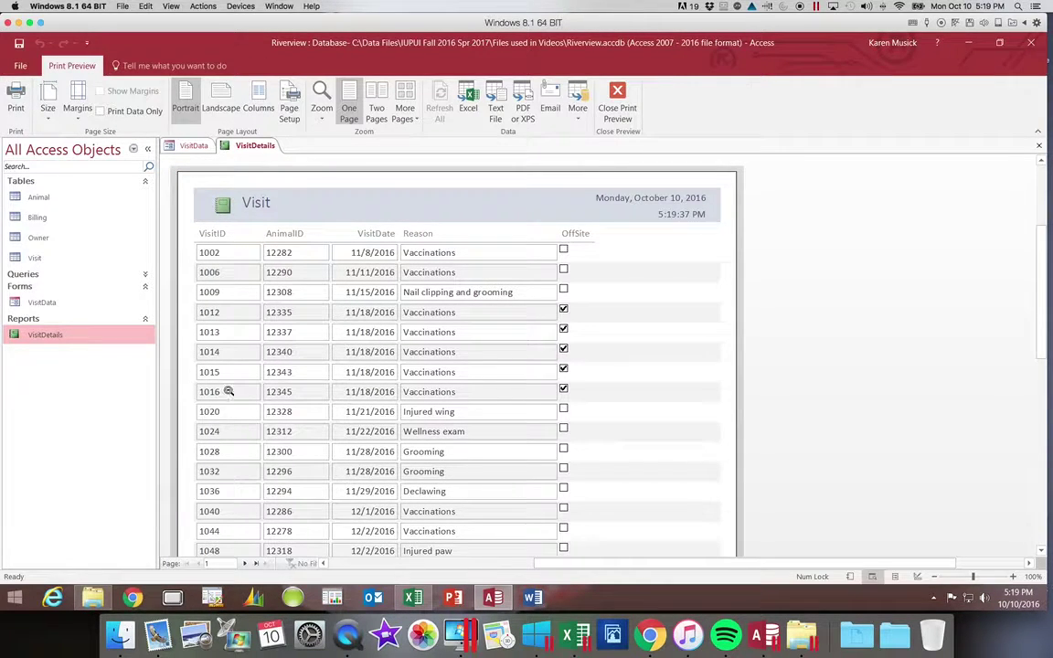
pyautogui.click(254, 562)
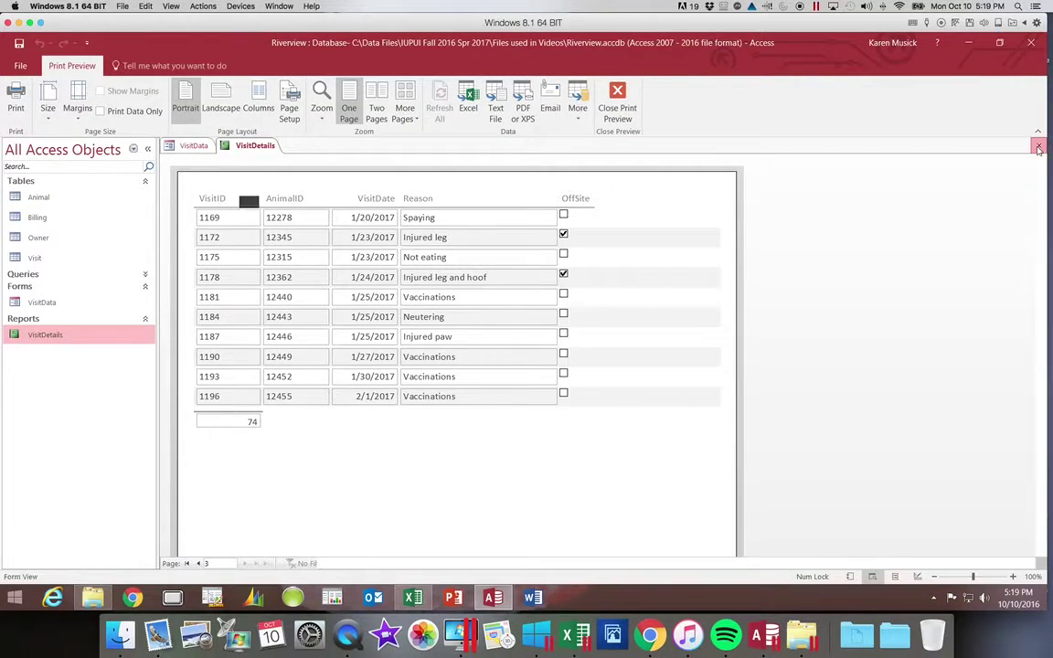
pyautogui.click(1039, 146)
pyautogui.click(1039, 147)
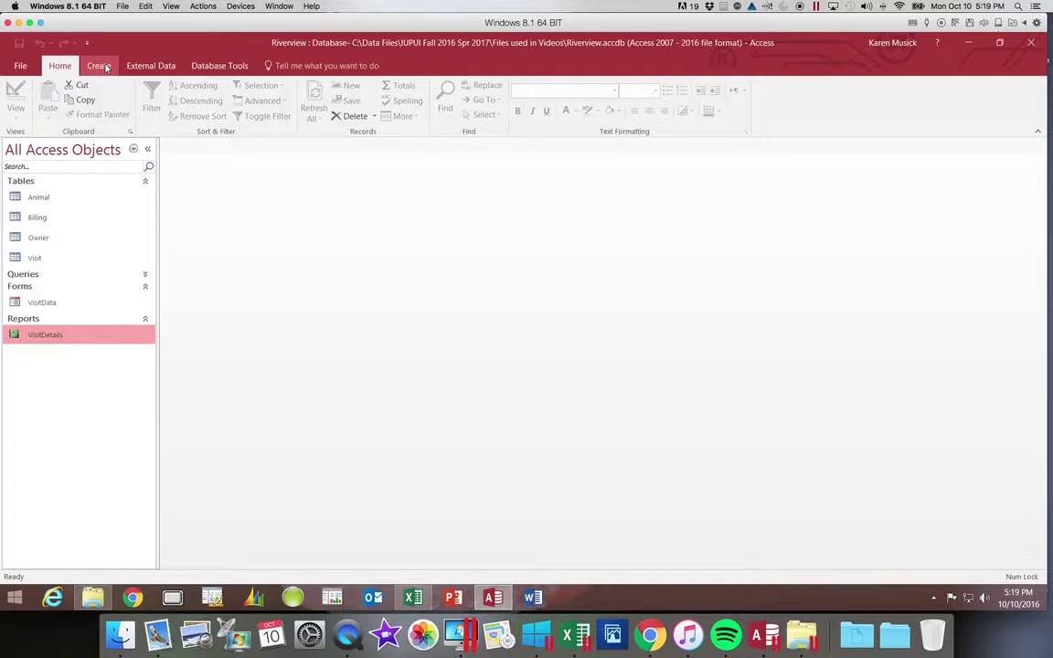
# Launch the Form Wizard and choose Table: Owner as the form's source.
pyautogui.click(99, 65)
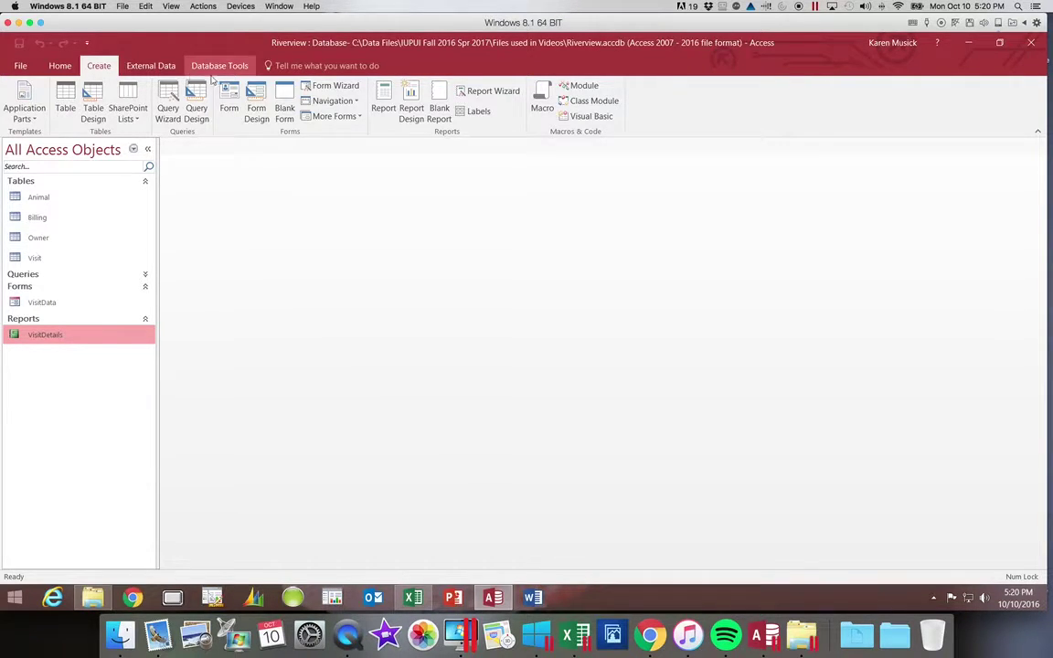
pyautogui.click(333, 85)
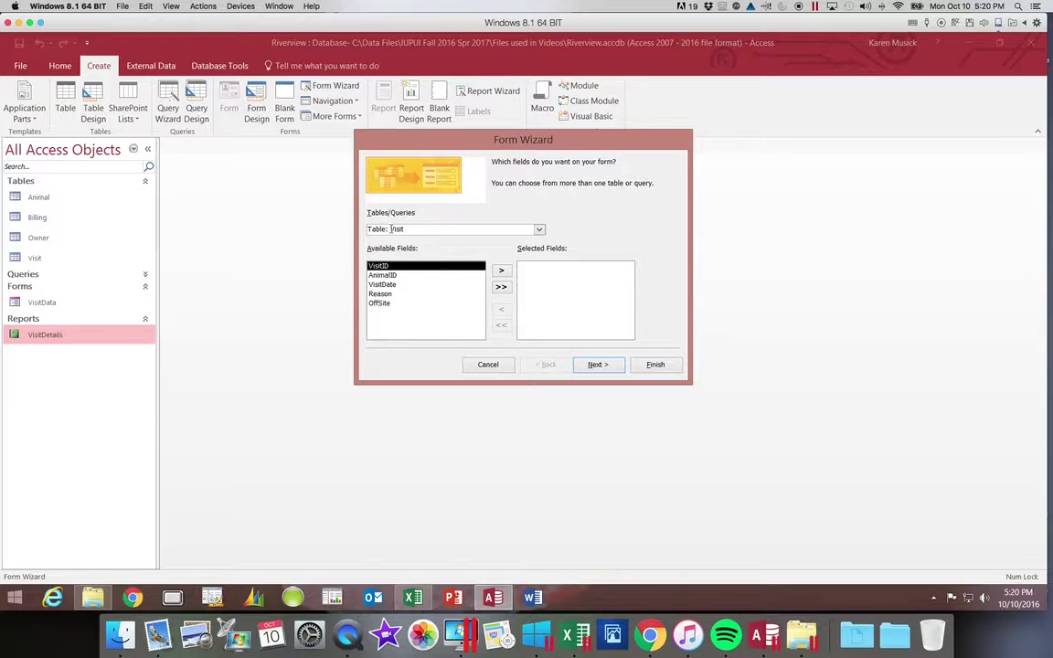
pyautogui.click(538, 230)
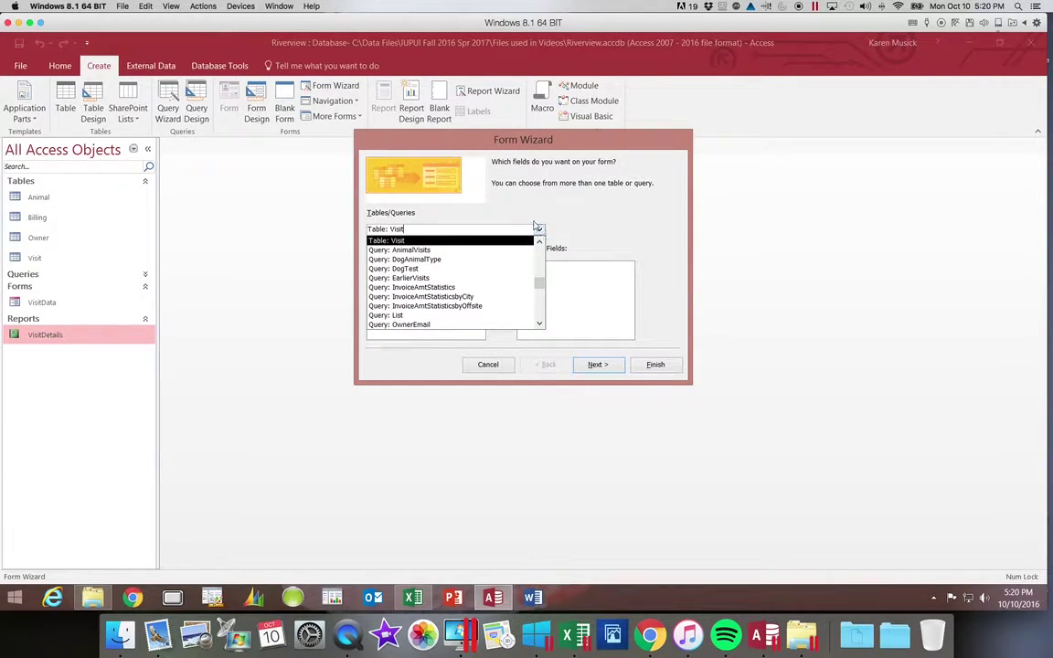
pyautogui.moveTo(539, 284); pyautogui.dragTo(538, 241)
pyautogui.click(492, 260)
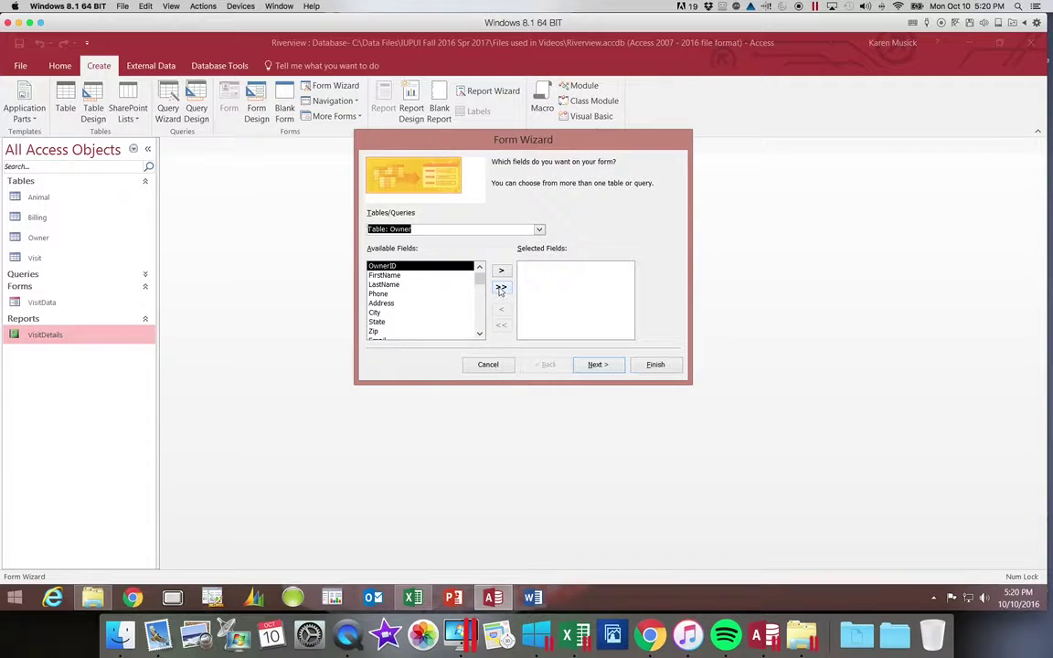
# Add all Owner fields, then reposition Phone so it follows Email in the selected list.
pyautogui.click(501, 287)
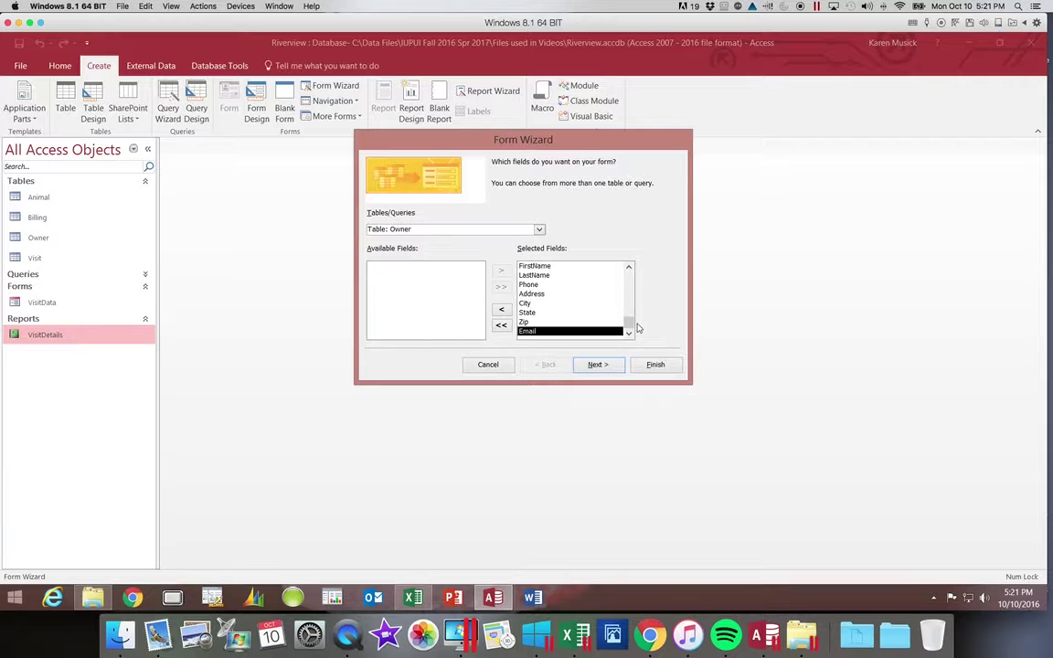
pyautogui.moveTo(629, 324)
pyautogui.mouseDown()
pyautogui.moveTo(628, 277)
pyautogui.moveTo(630, 335)
pyautogui.mouseUp()
pyautogui.click(525, 286)
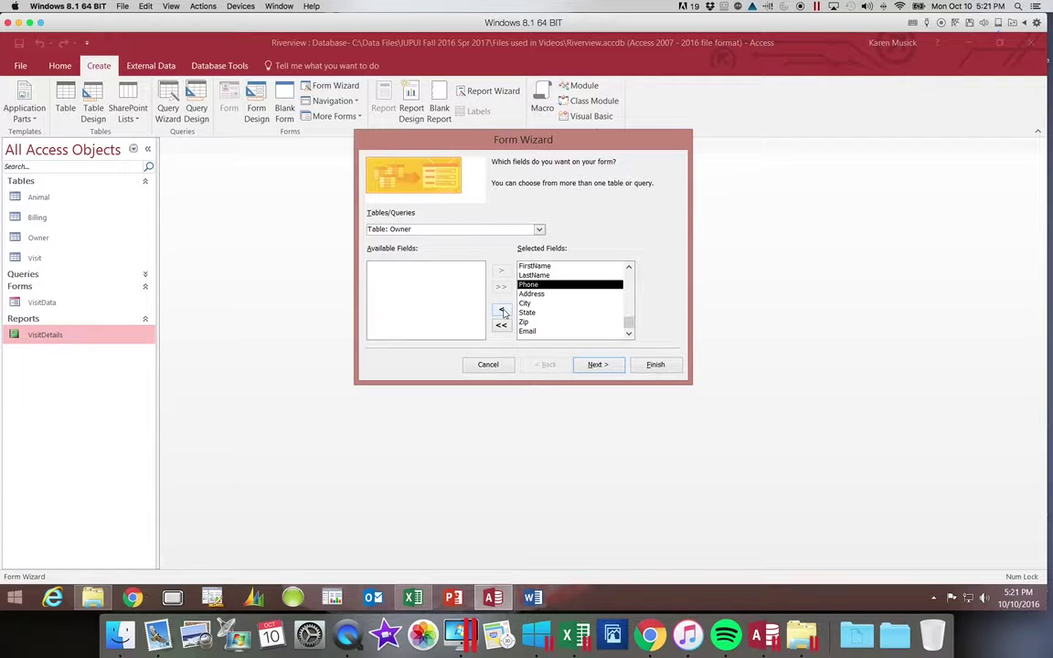
pyautogui.click(501, 311)
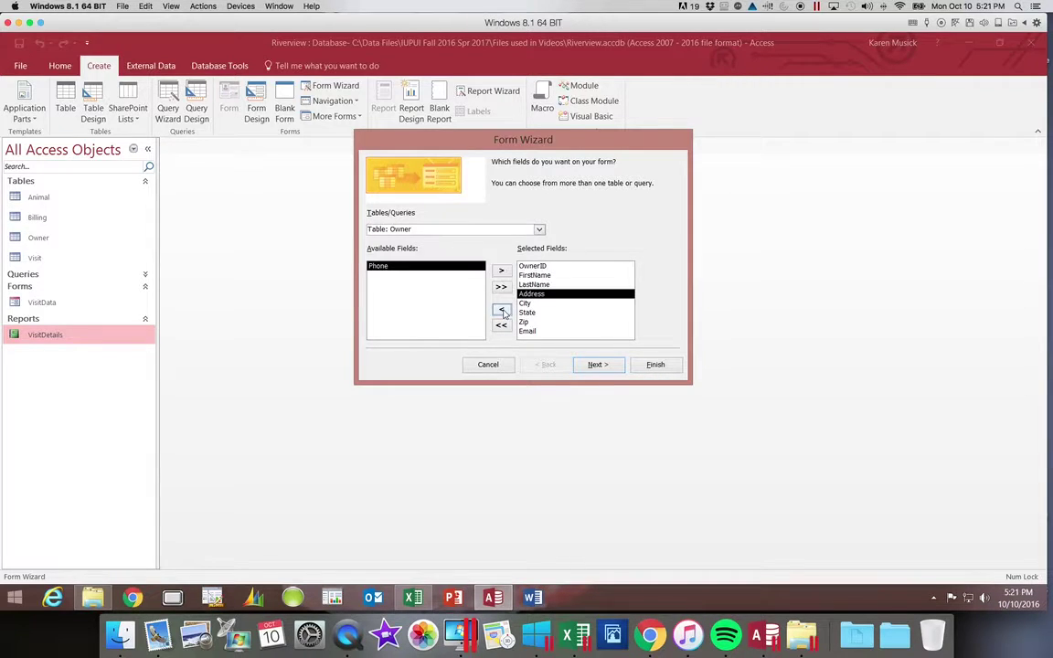
pyautogui.click(521, 332)
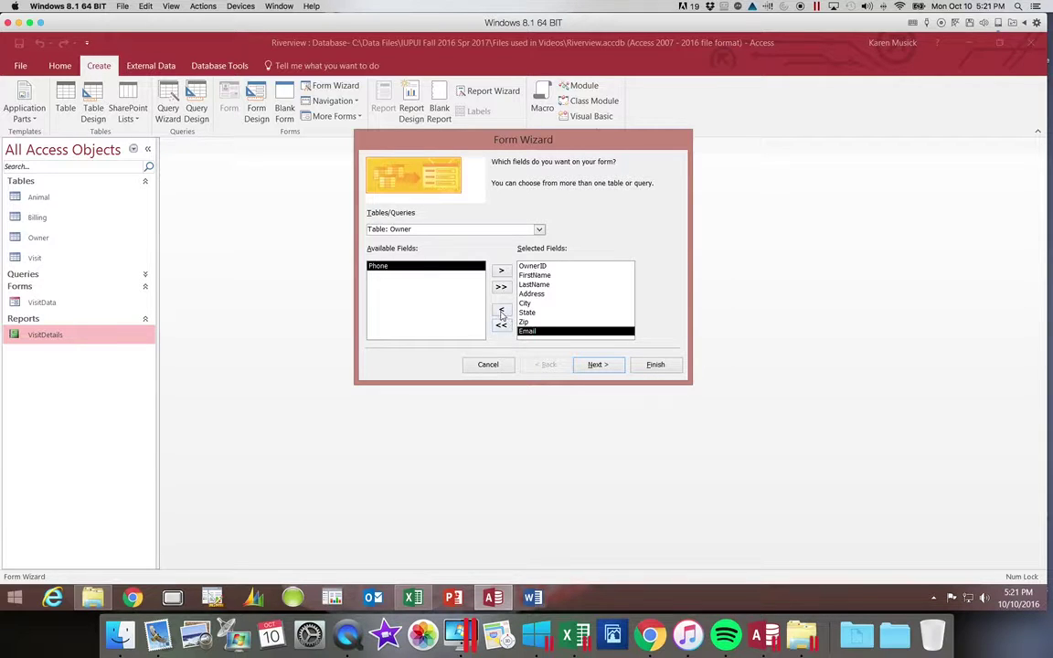
pyautogui.click(503, 272)
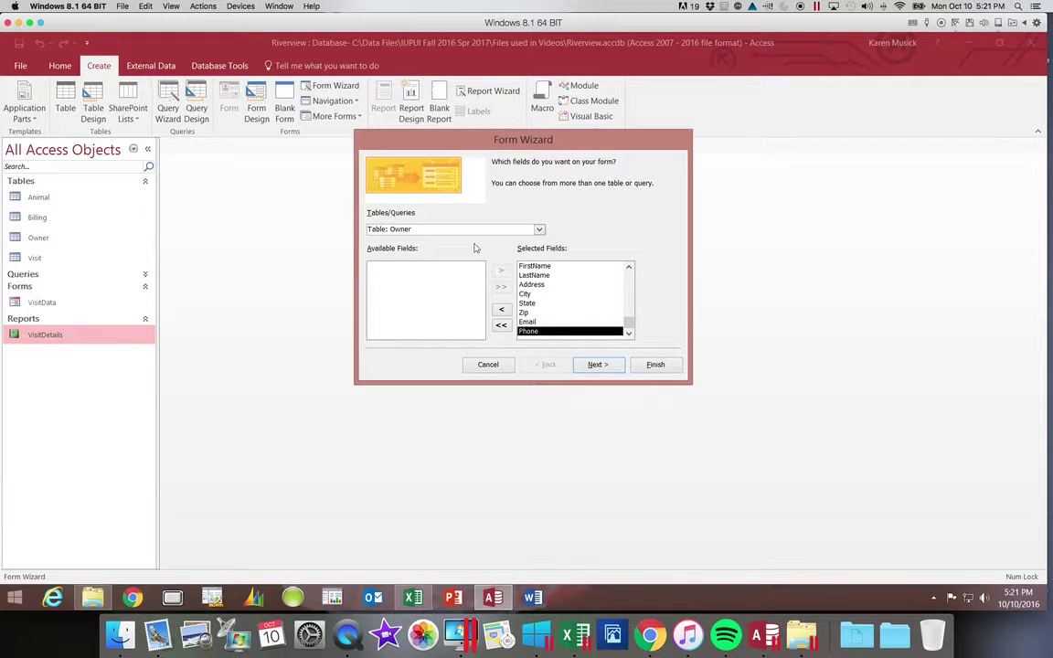
# Compare the Tabular, Datasheet and Justified layouts, then keep Columnar and go on to the title step.
pyautogui.click(598, 366)
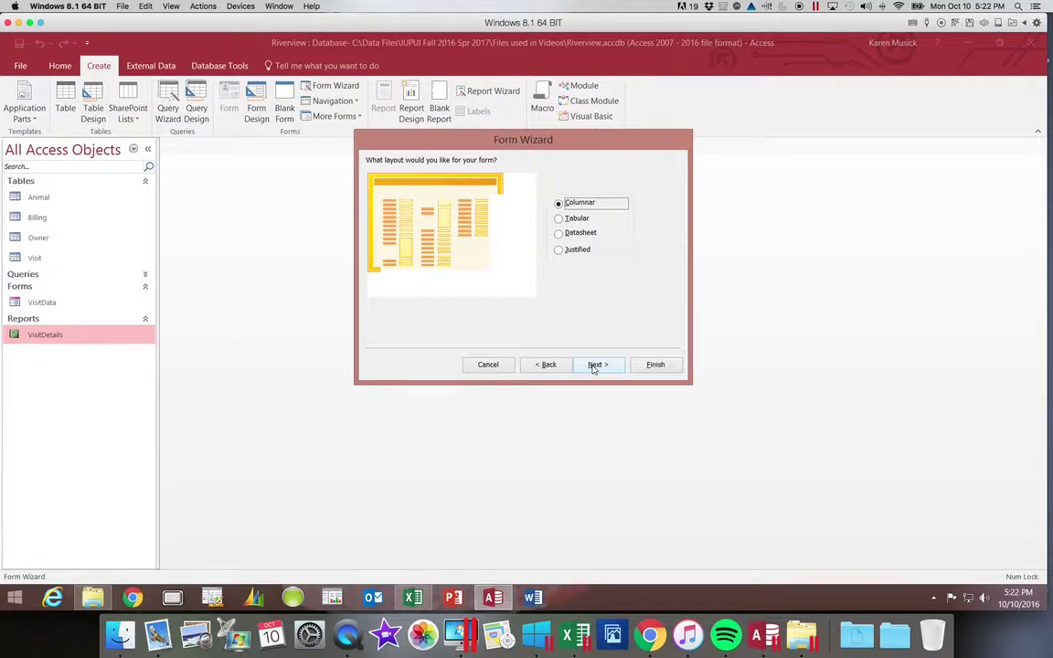
pyautogui.click(559, 219)
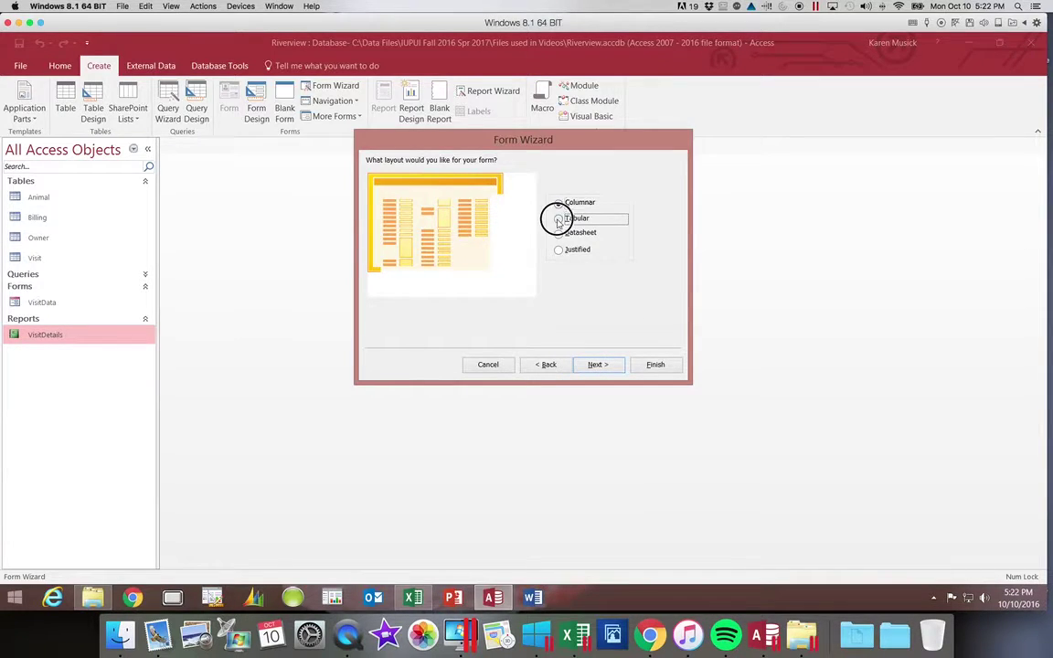
pyautogui.click(559, 234)
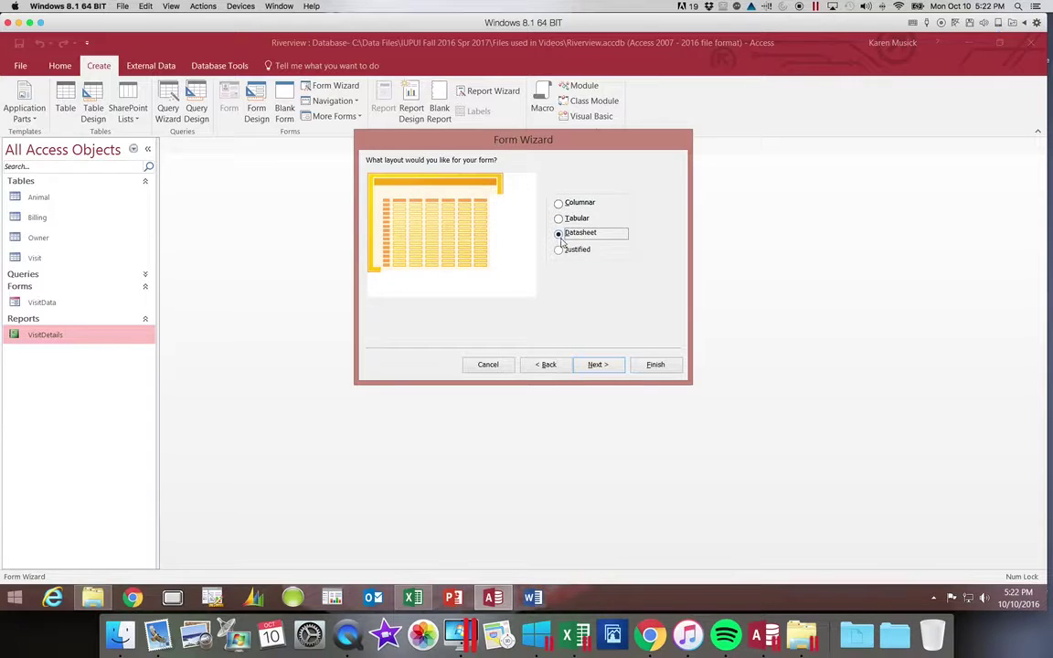
pyautogui.click(557, 251)
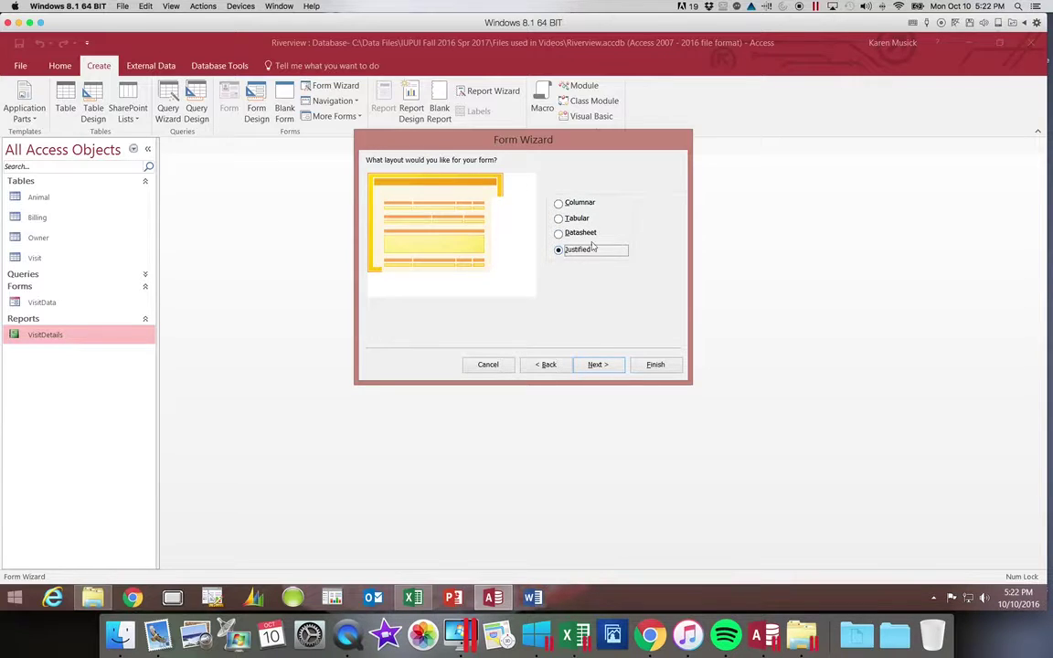
pyautogui.click(560, 205)
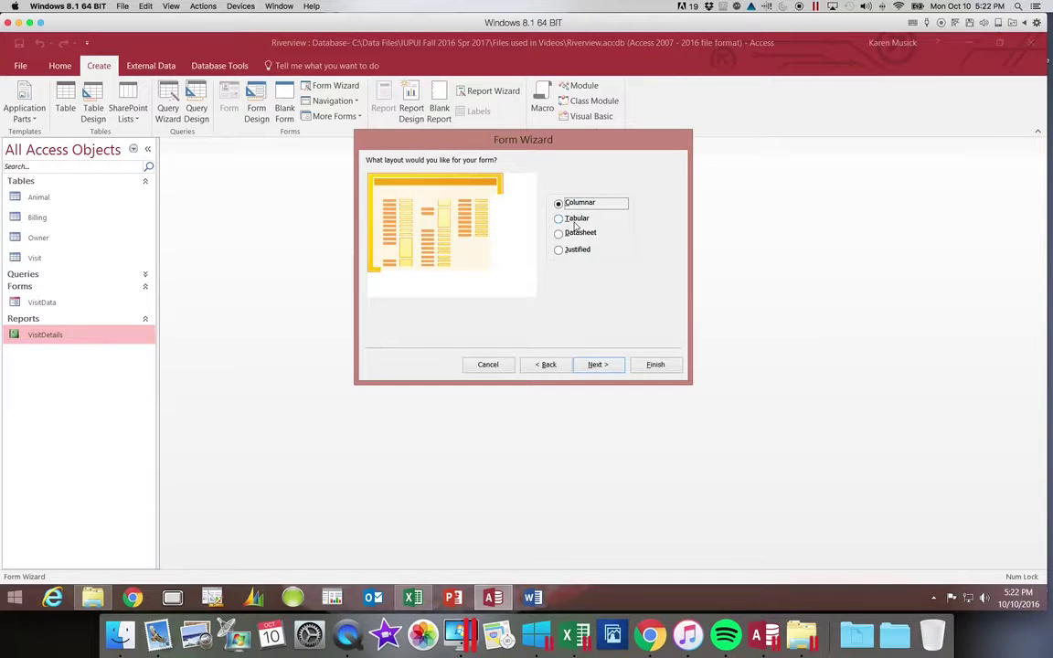
pyautogui.click(598, 366)
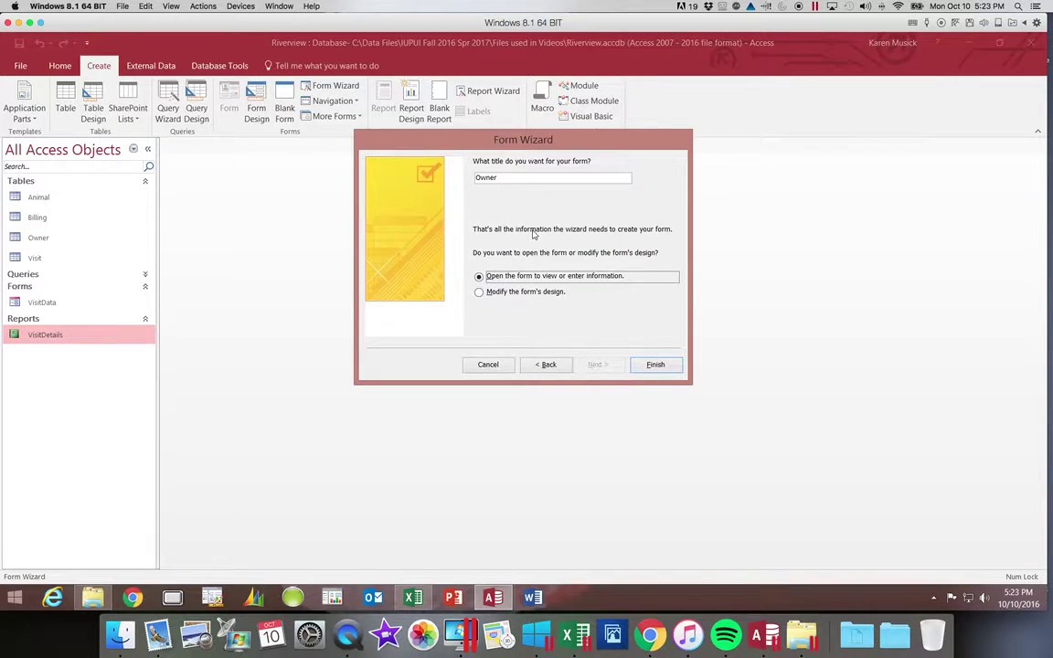
# Change the form title to OwnerData and finish the wizard to open the form.
pyautogui.click(503, 176)
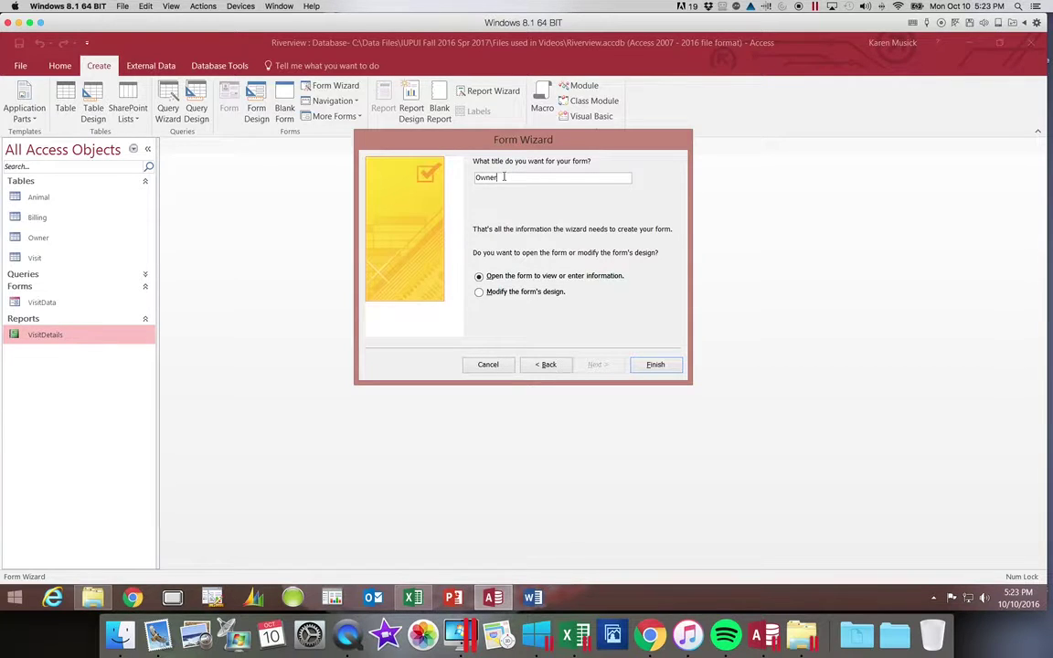
pyautogui.write('Data')
pyautogui.click(655, 364)
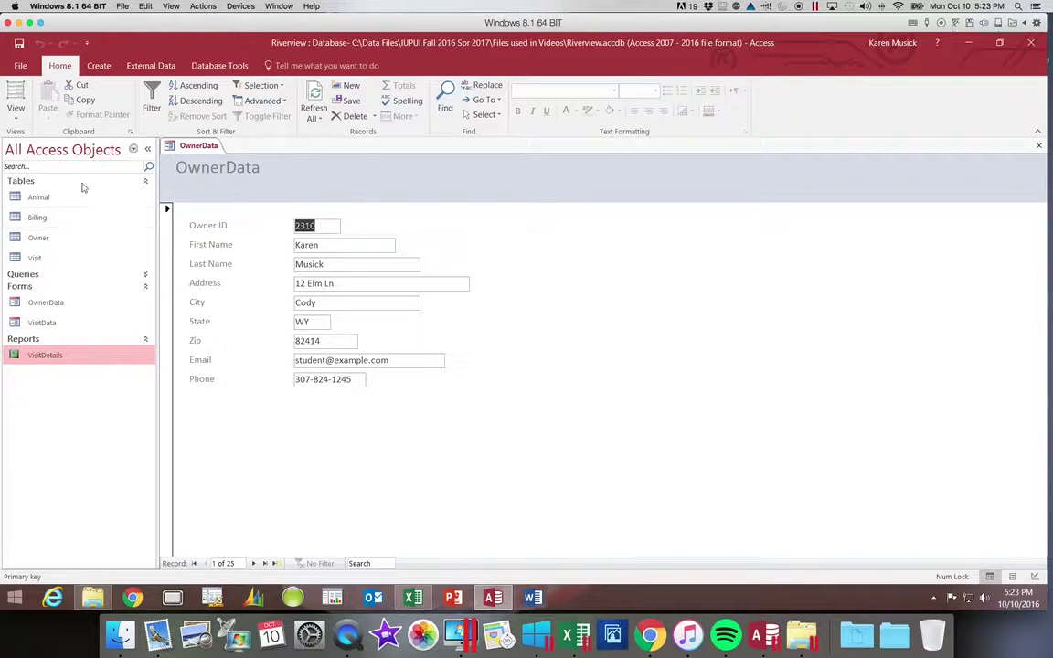
pyautogui.click(16, 111)
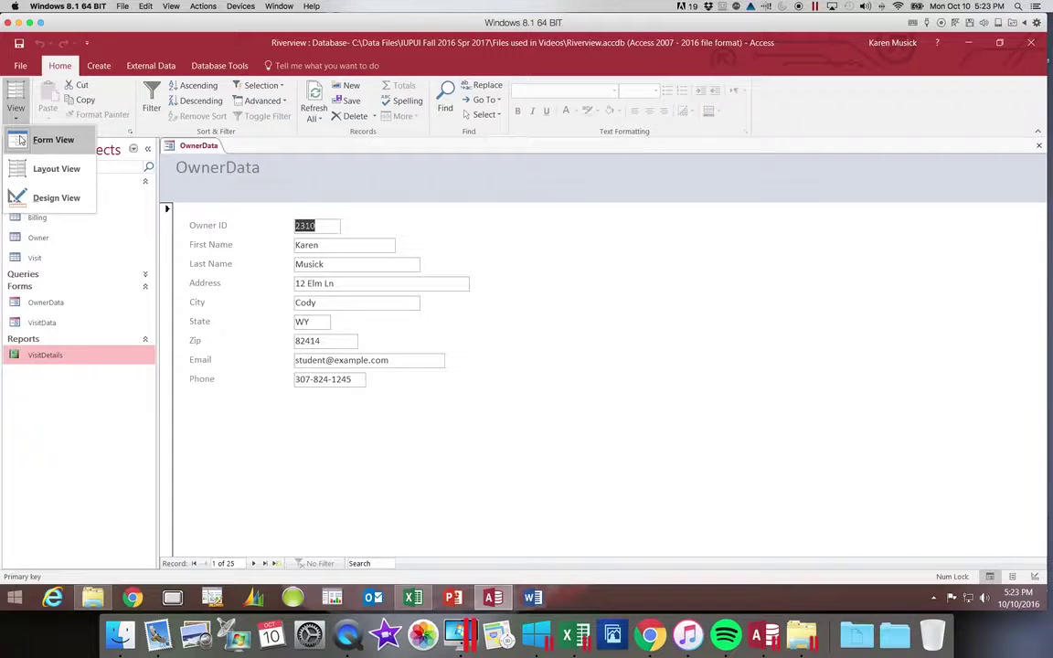
pyautogui.click(20, 140)
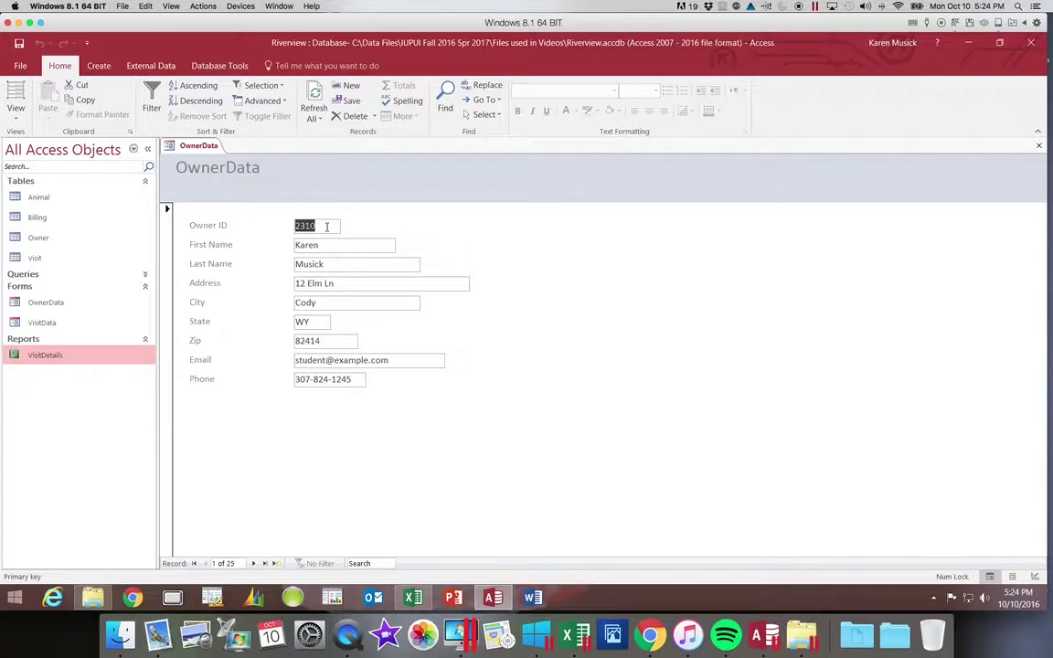
pyautogui.click(22, 119)
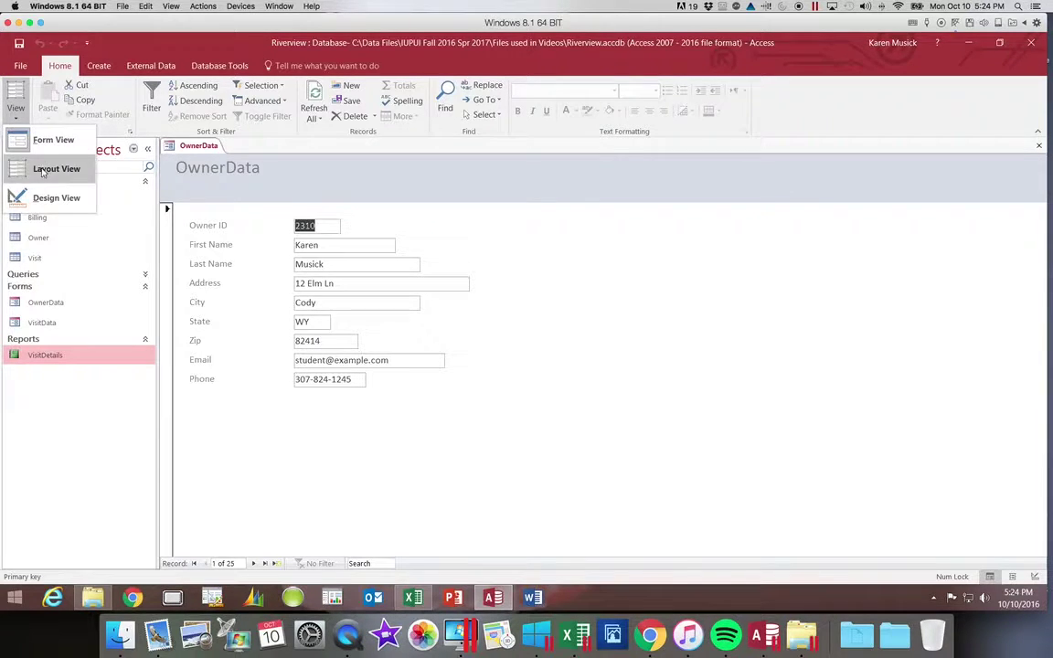
pyautogui.click(41, 167)
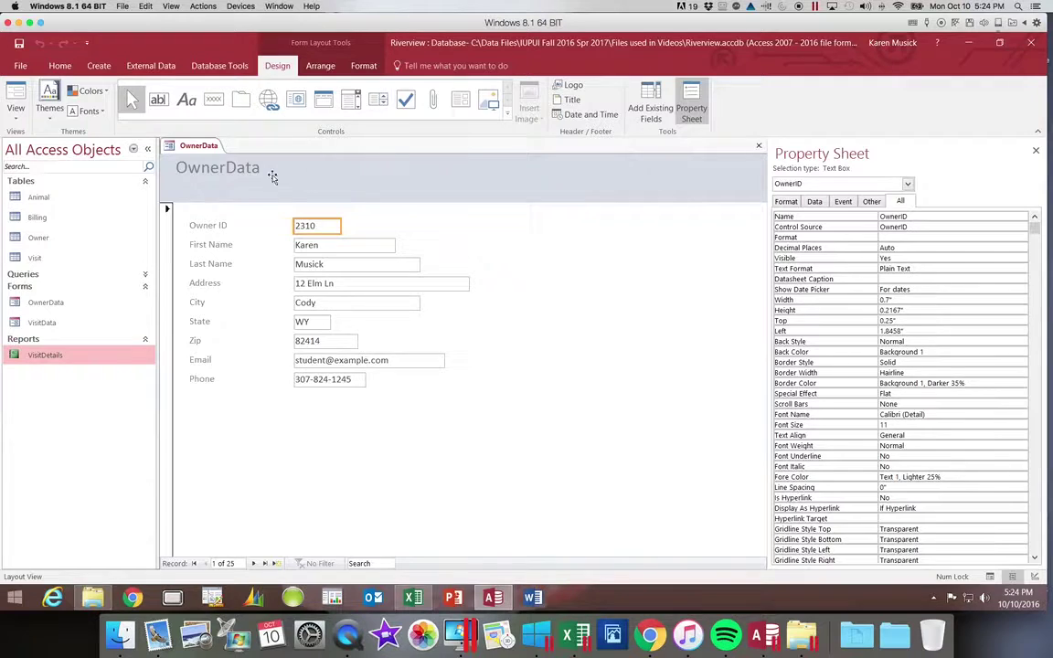
pyautogui.click(1034, 149)
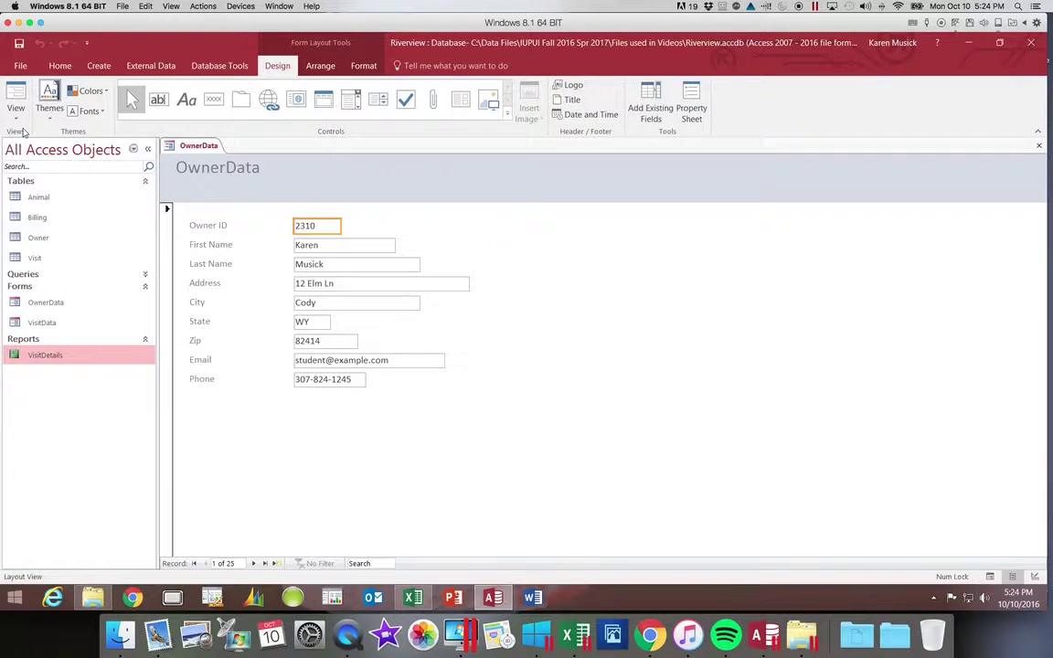
pyautogui.click(16, 114)
pyautogui.click(41, 197)
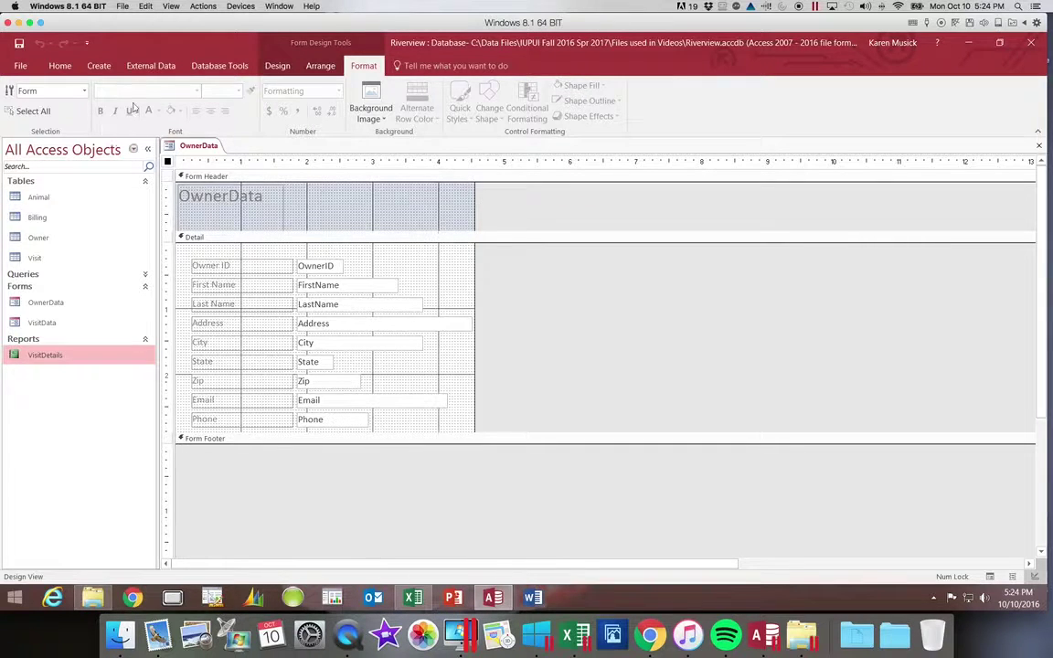
pyautogui.click(50, 64)
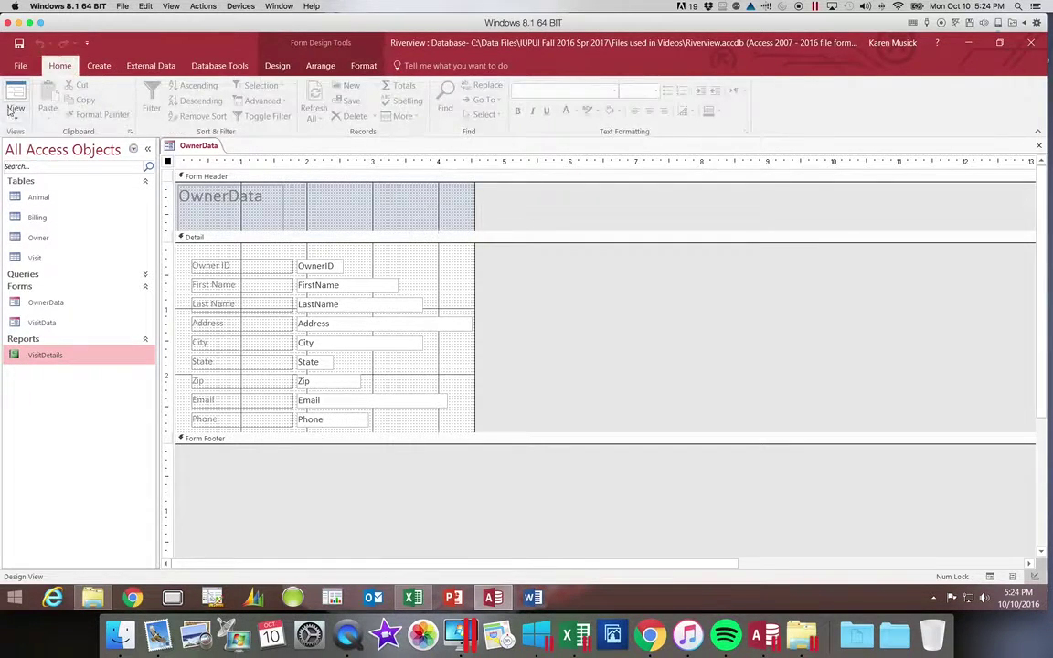
pyautogui.click(17, 108)
pyautogui.click(30, 166)
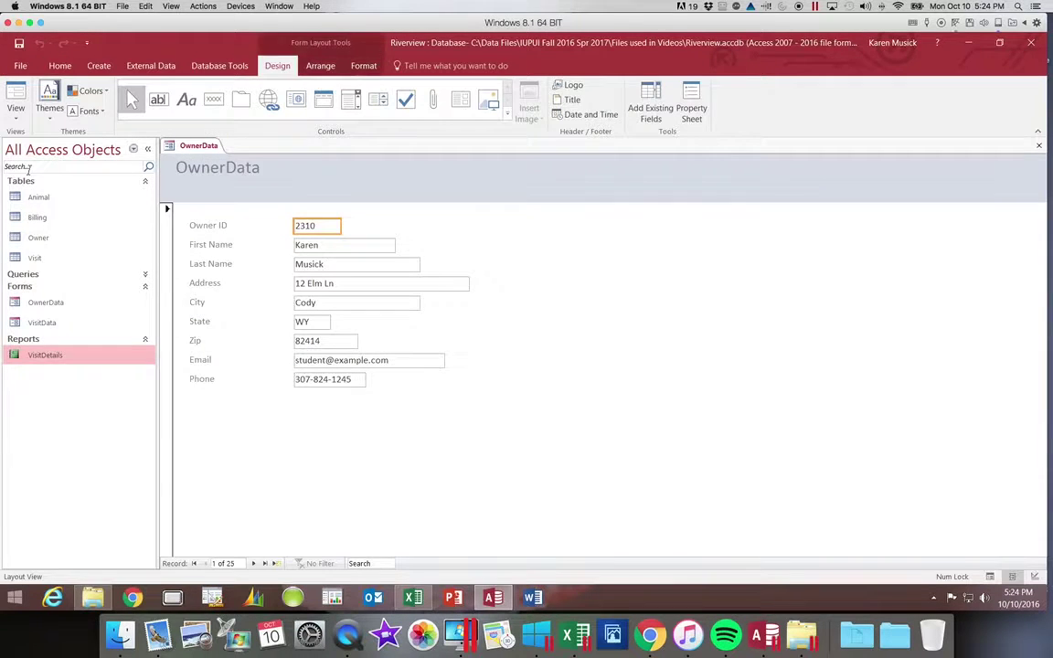
pyautogui.click(16, 107)
pyautogui.click(20, 141)
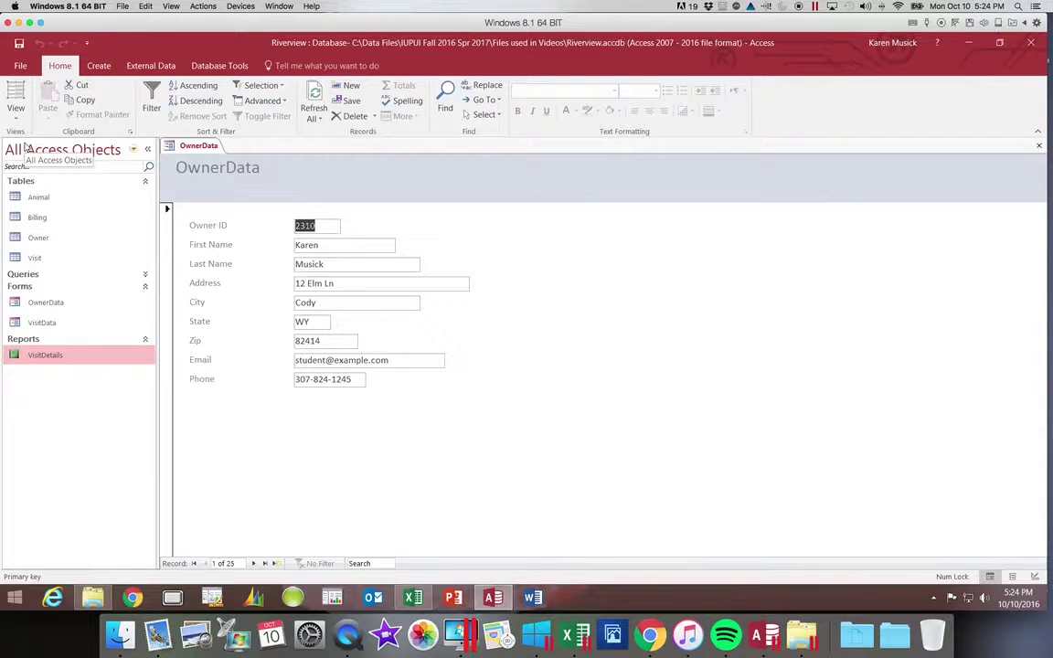
# Switch the OwnerData form to Layout View and look over the Arrange and Format commands.
pyautogui.click(16, 111)
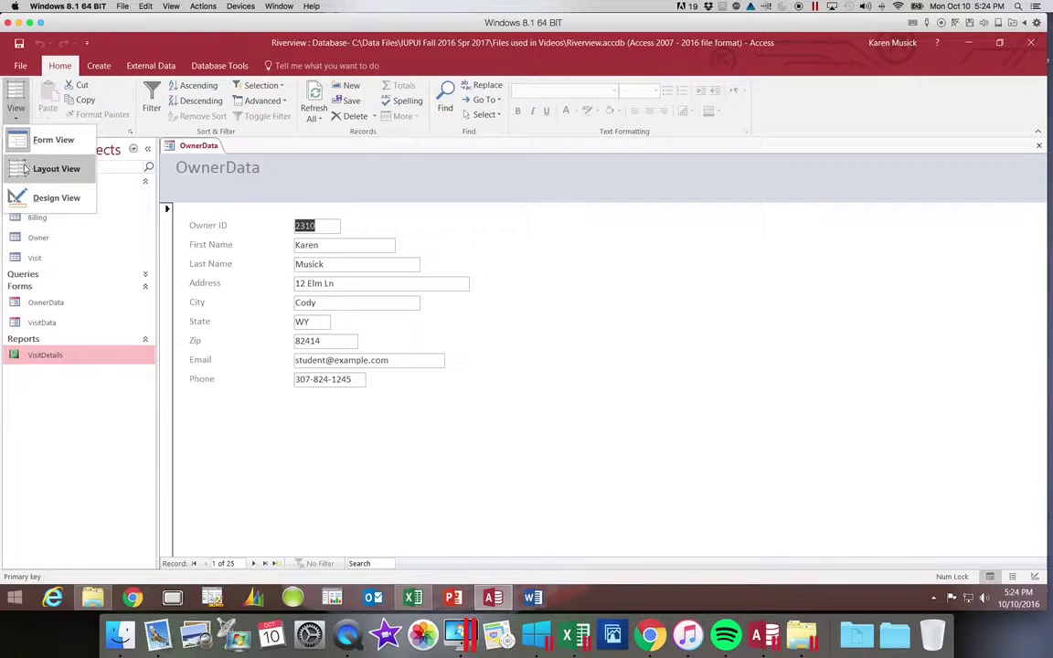
pyautogui.click(26, 168)
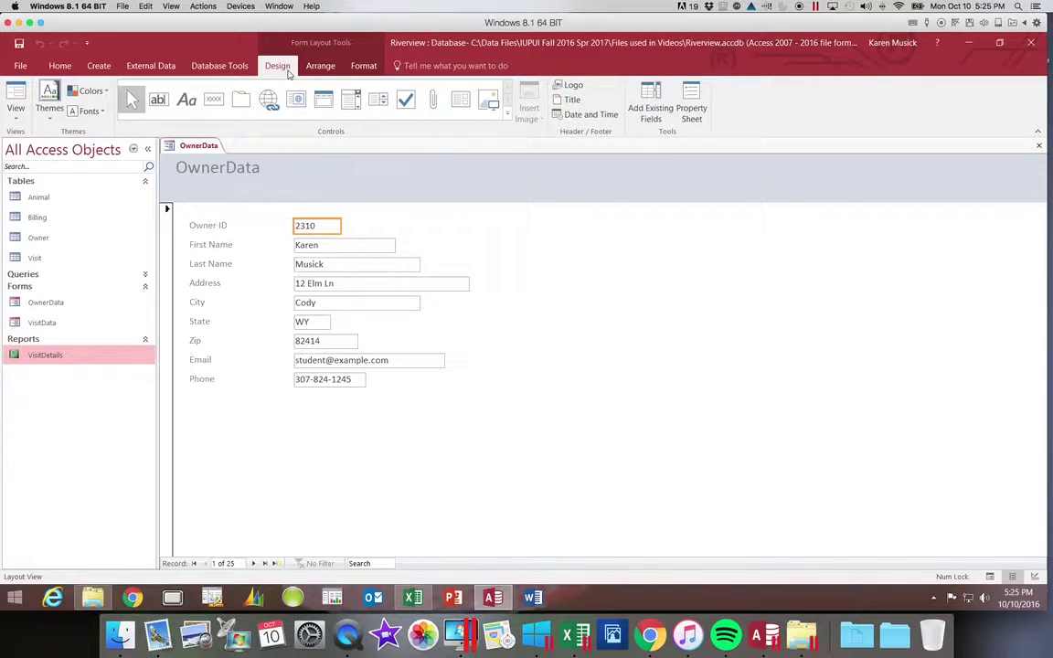
pyautogui.click(320, 67)
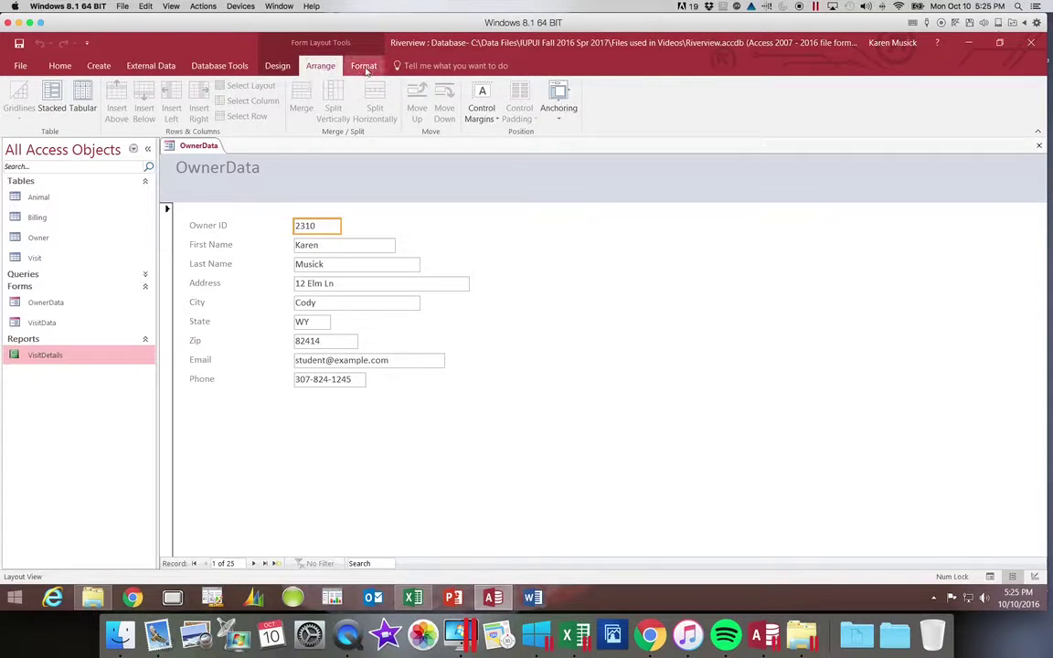
pyautogui.click(364, 66)
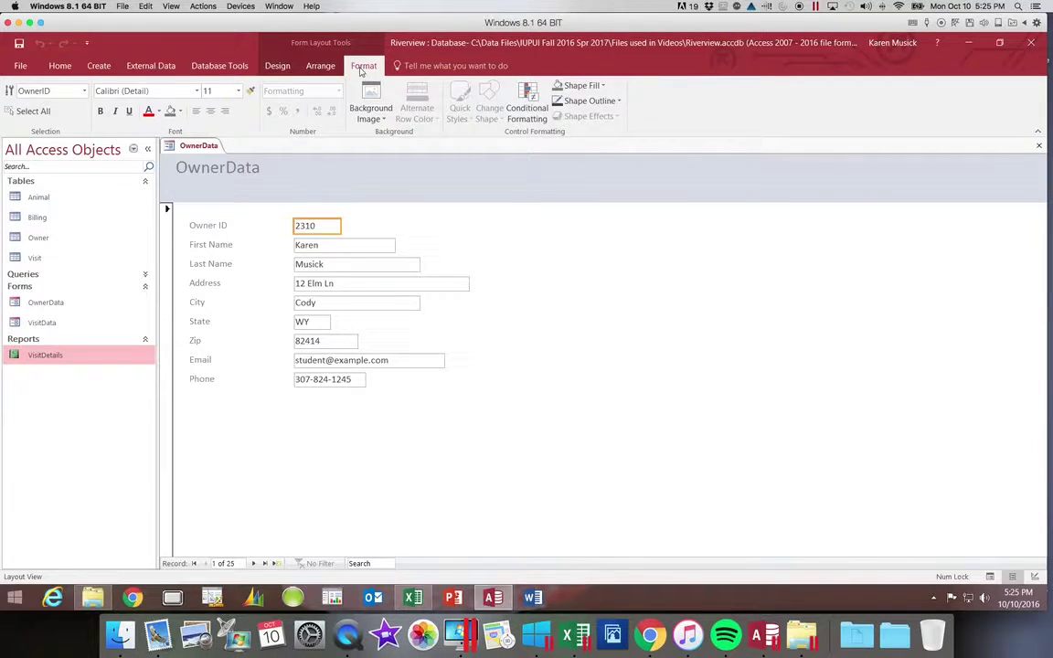
pyautogui.click(280, 66)
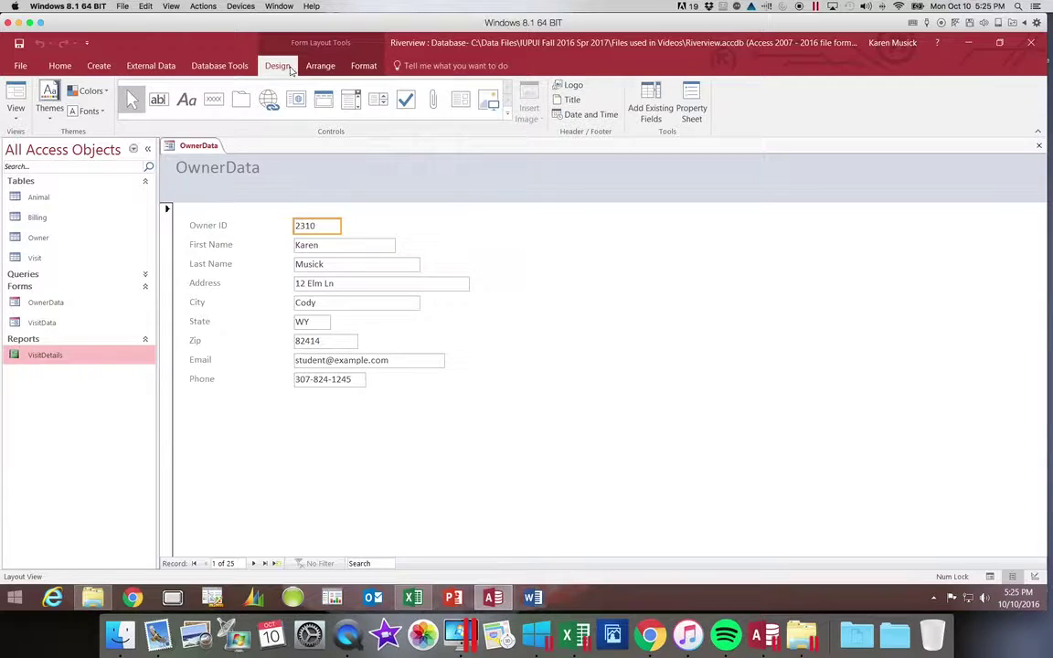
# Apply an Office theme from the Themes gallery to the OwnerData form only.
pyautogui.click(49, 119)
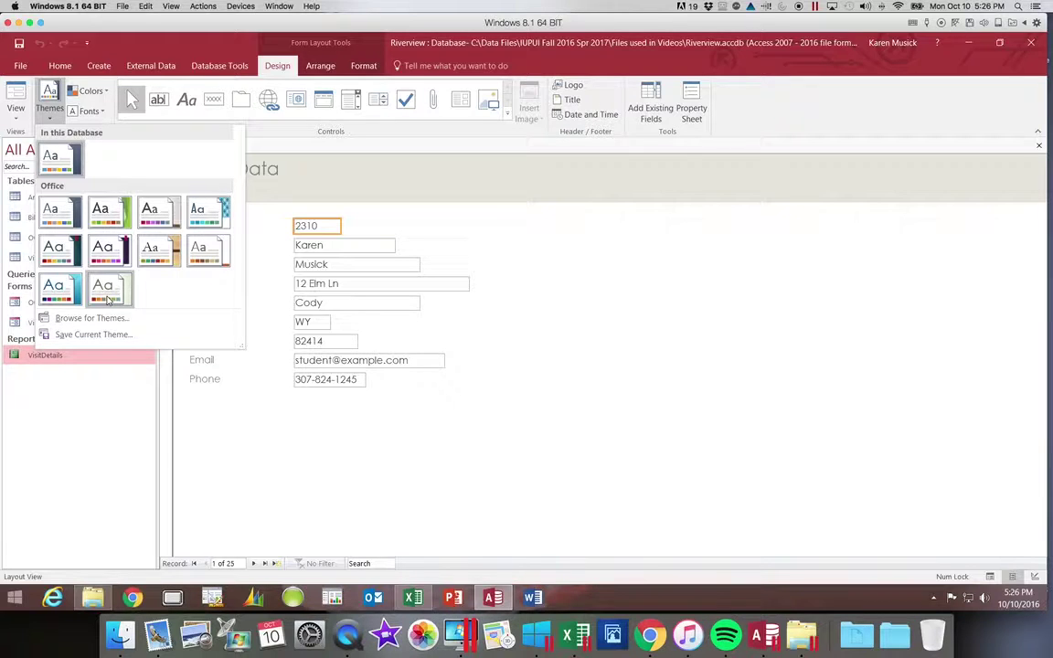
pyautogui.rightClick(107, 298)
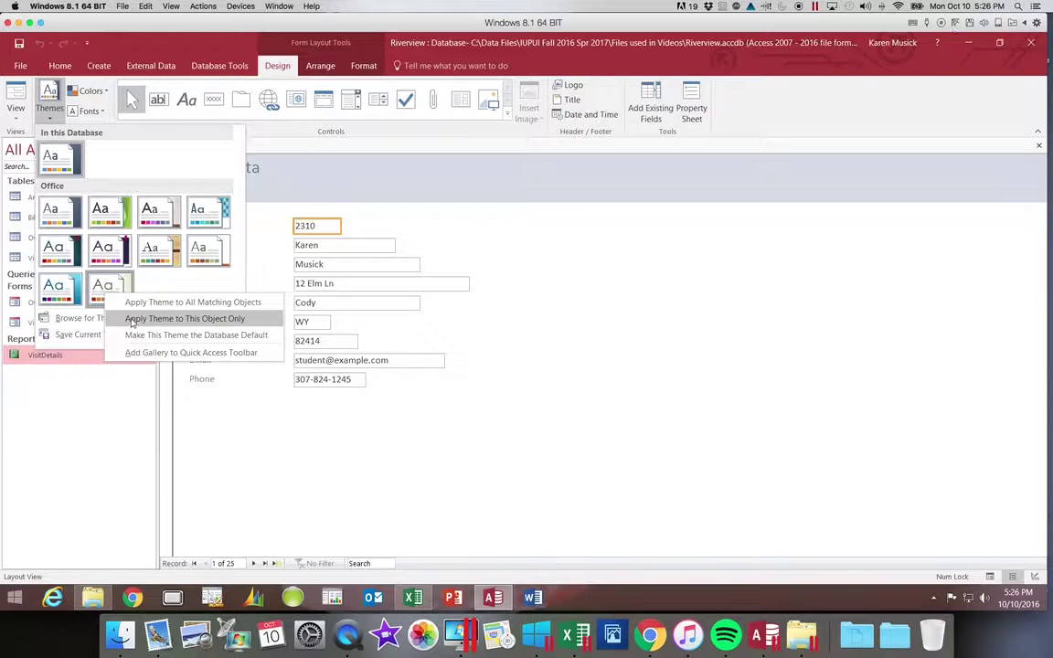
pyautogui.click(133, 320)
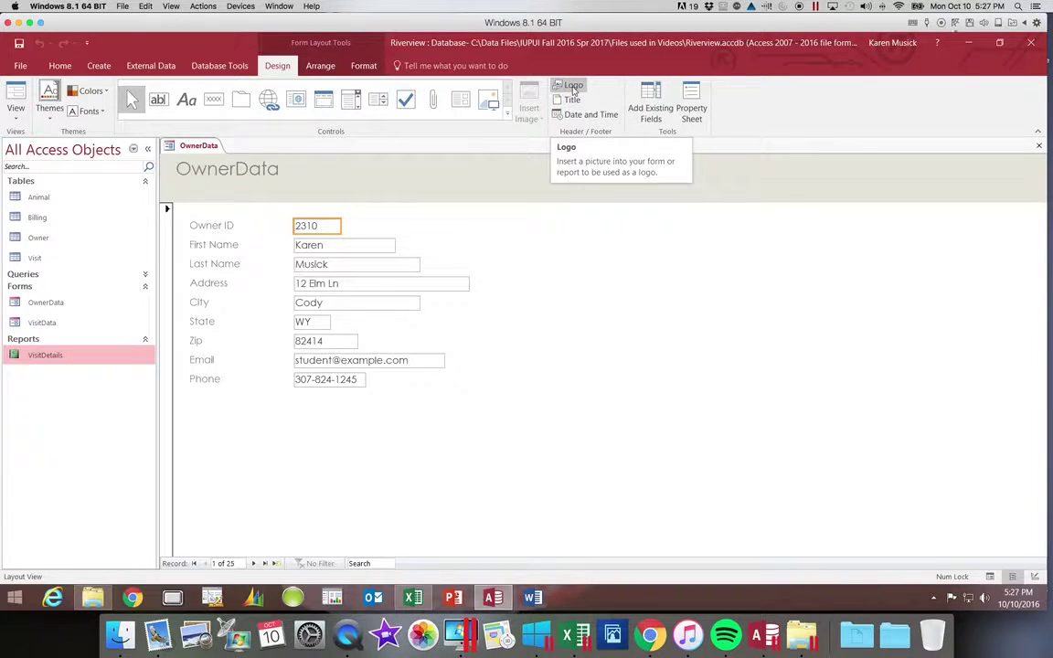
# Insert Animals.png from C:\Data Files\IUPUI Fall 2016 Spr 2017\Files used in Videos as the header logo.
pyautogui.click(573, 86)
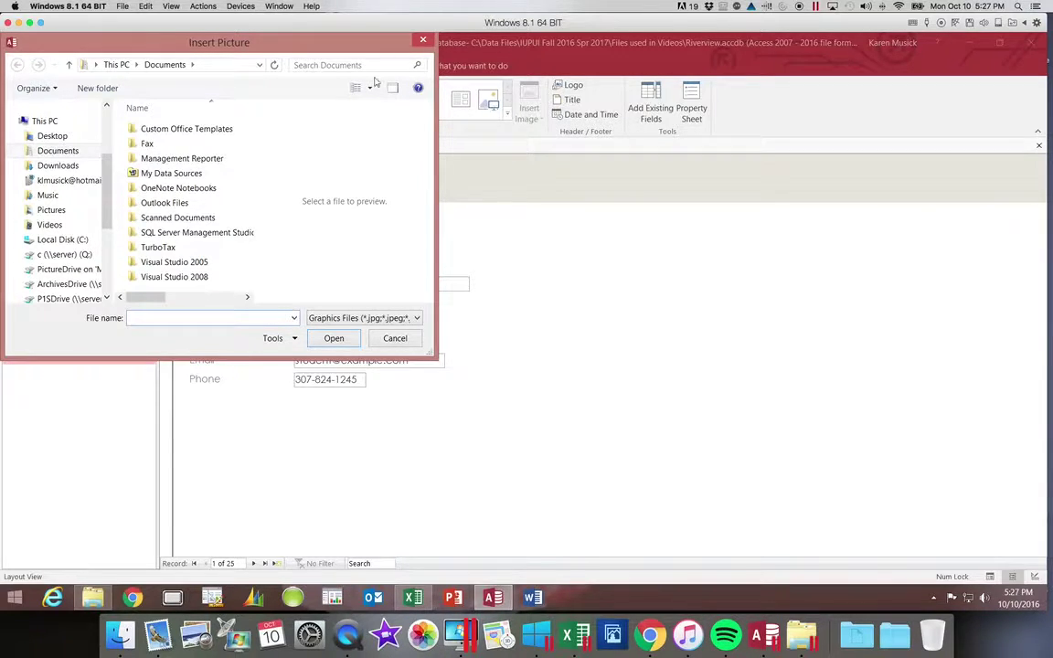
pyautogui.click(79, 241)
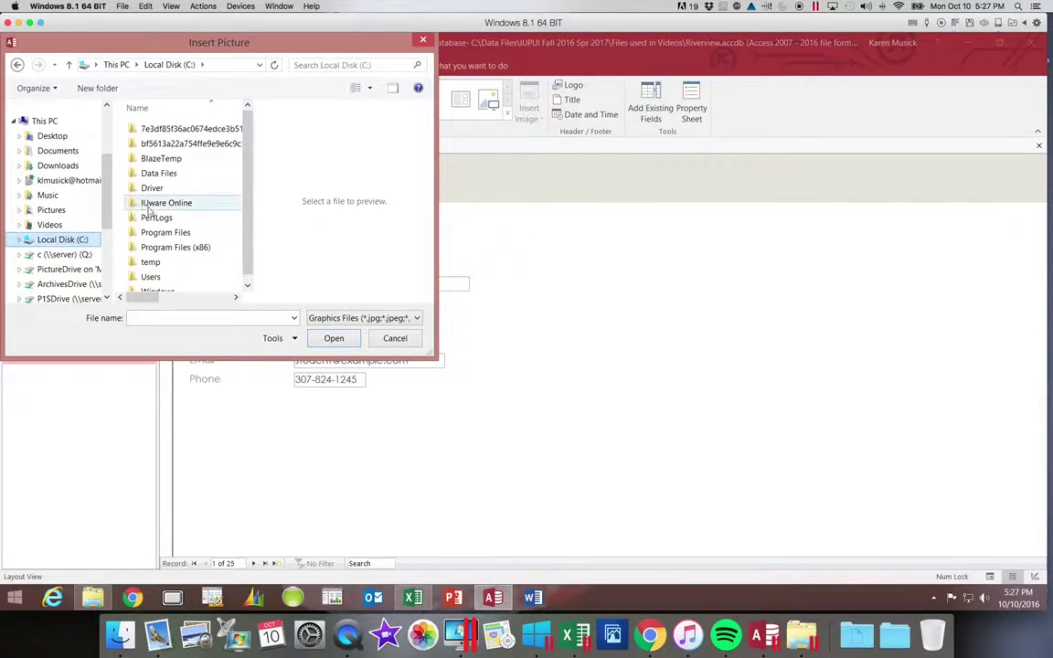
pyautogui.click(169, 176)
pyautogui.doubleClick(169, 176)
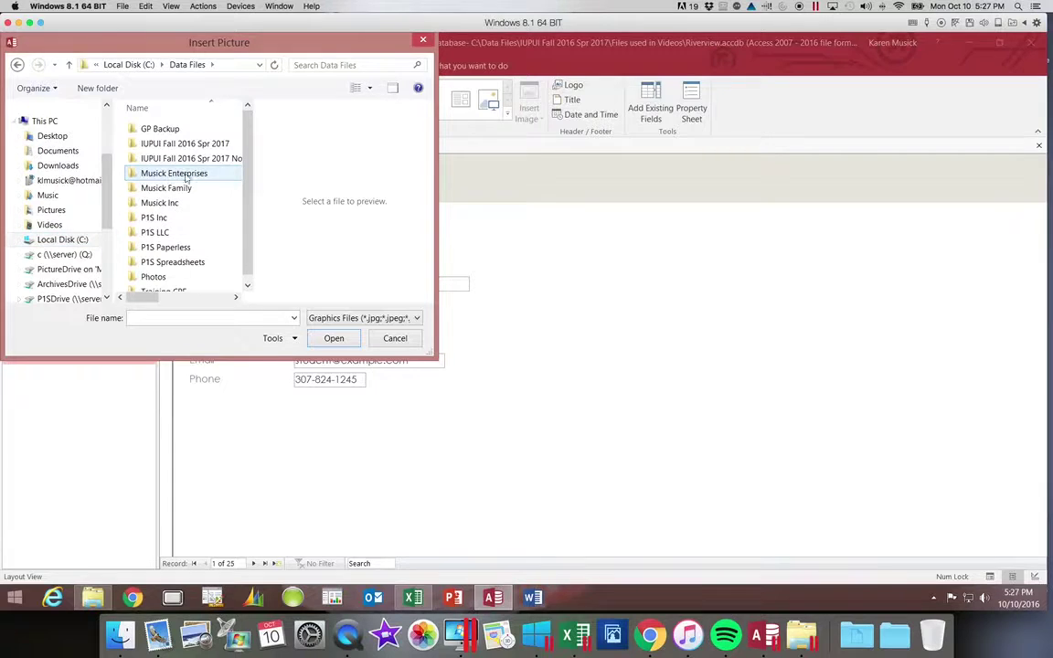
pyautogui.doubleClick(187, 143)
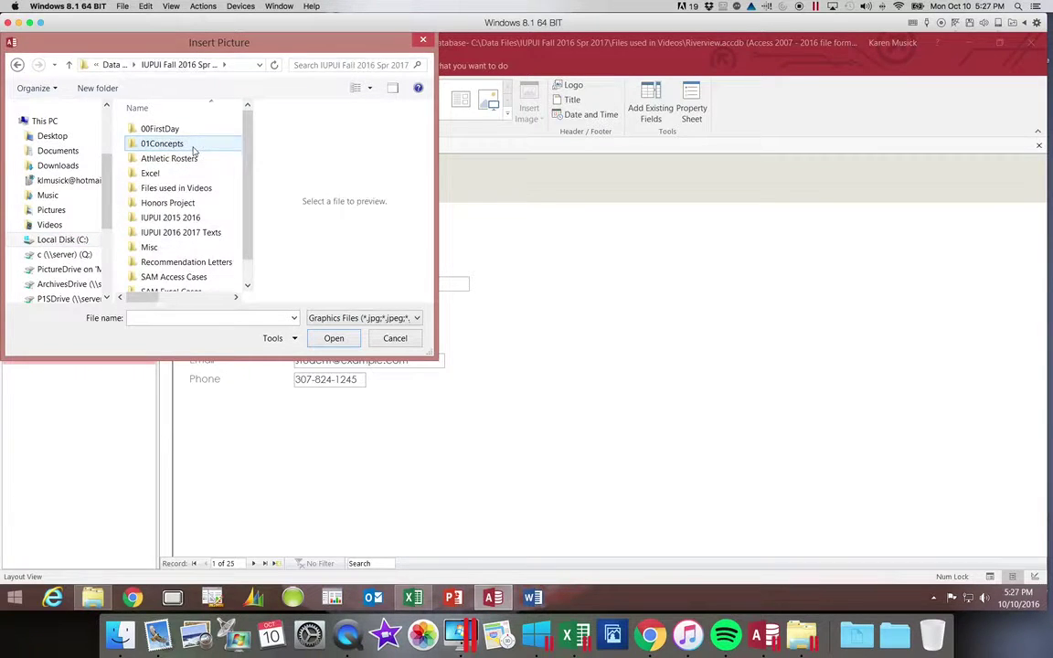
pyautogui.doubleClick(195, 188)
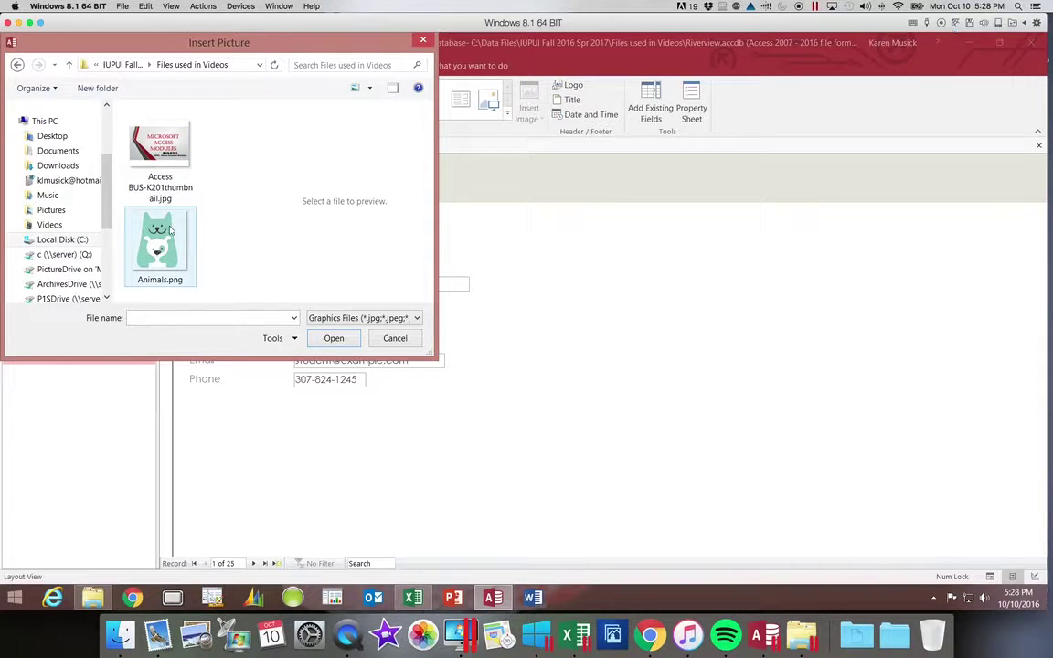
pyautogui.click(183, 252)
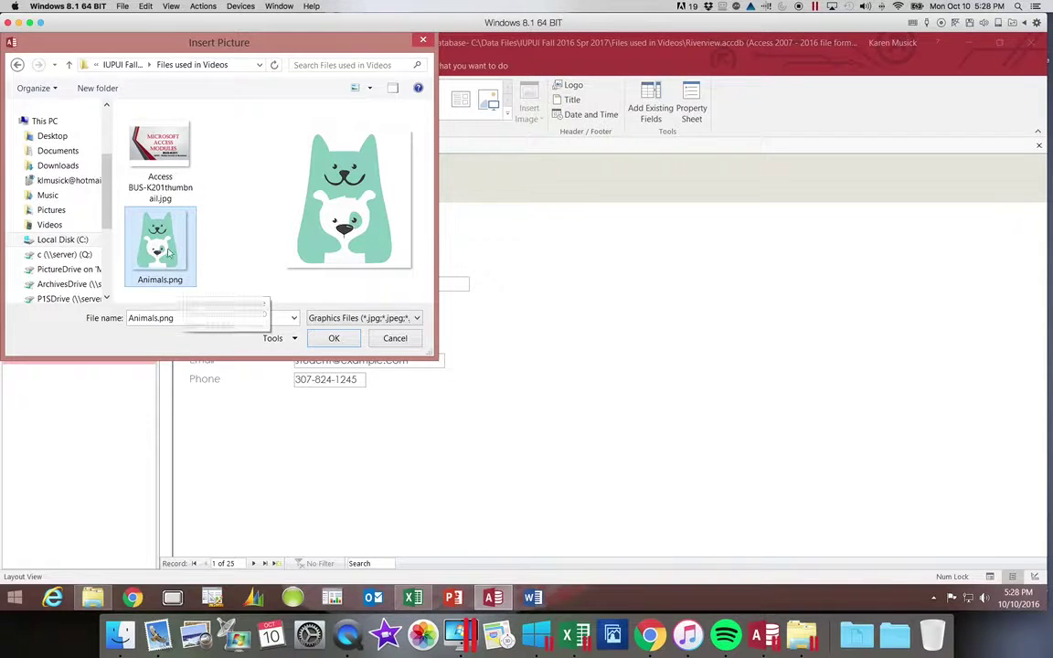
pyautogui.click(334, 338)
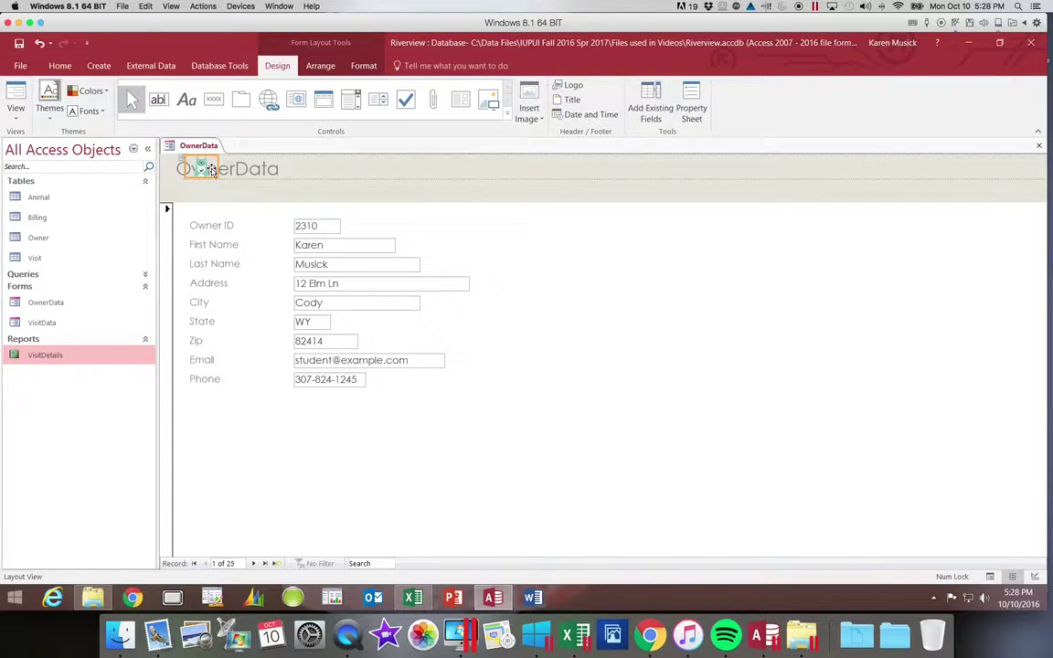
# Remove the logo from the header layout and drag it just right of the OwnerData title.
pyautogui.rightClick(211, 171)
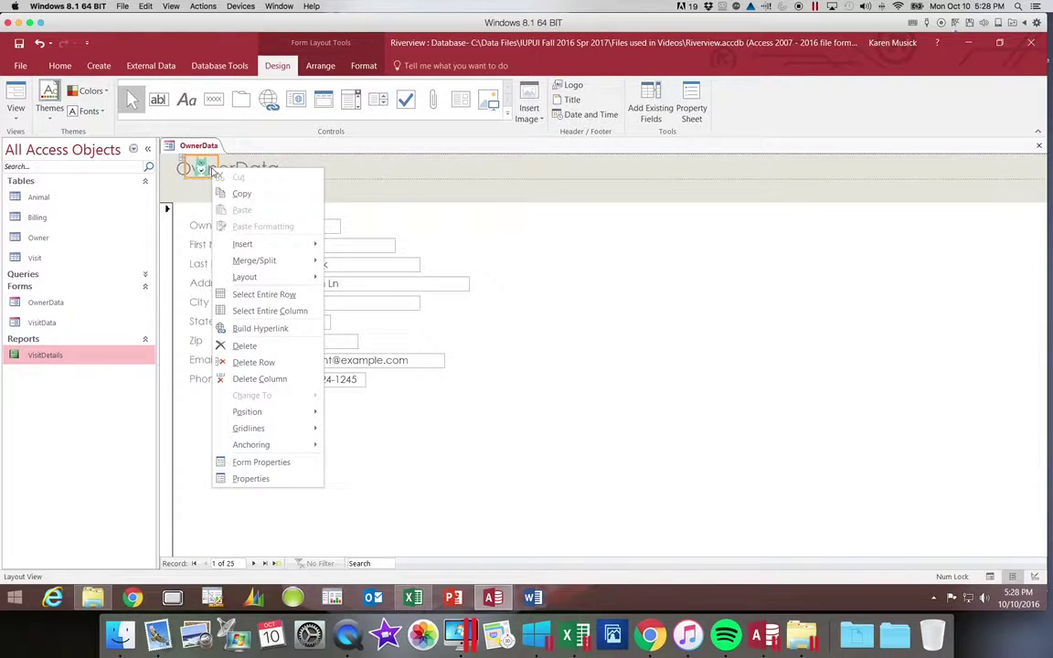
pyautogui.moveTo(275, 279)
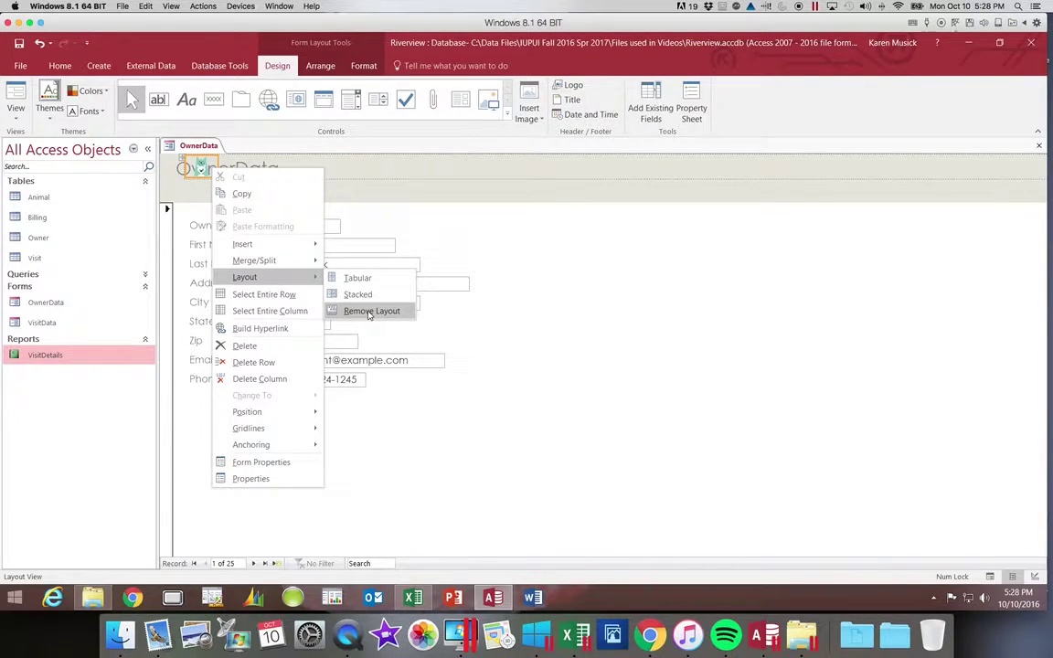
pyautogui.click(369, 312)
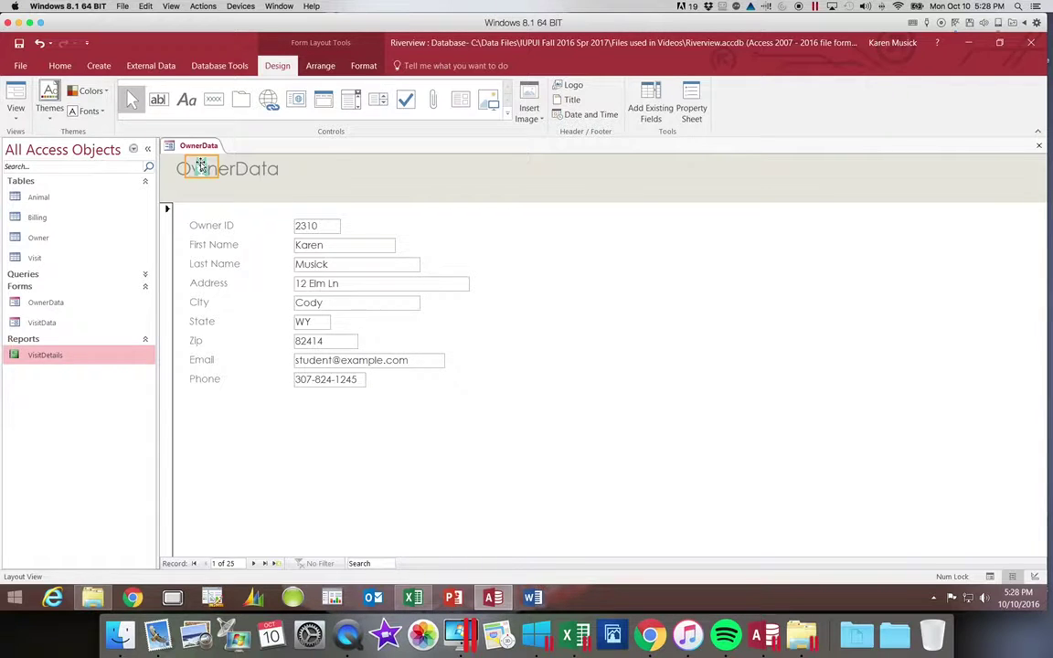
pyautogui.click(200, 164)
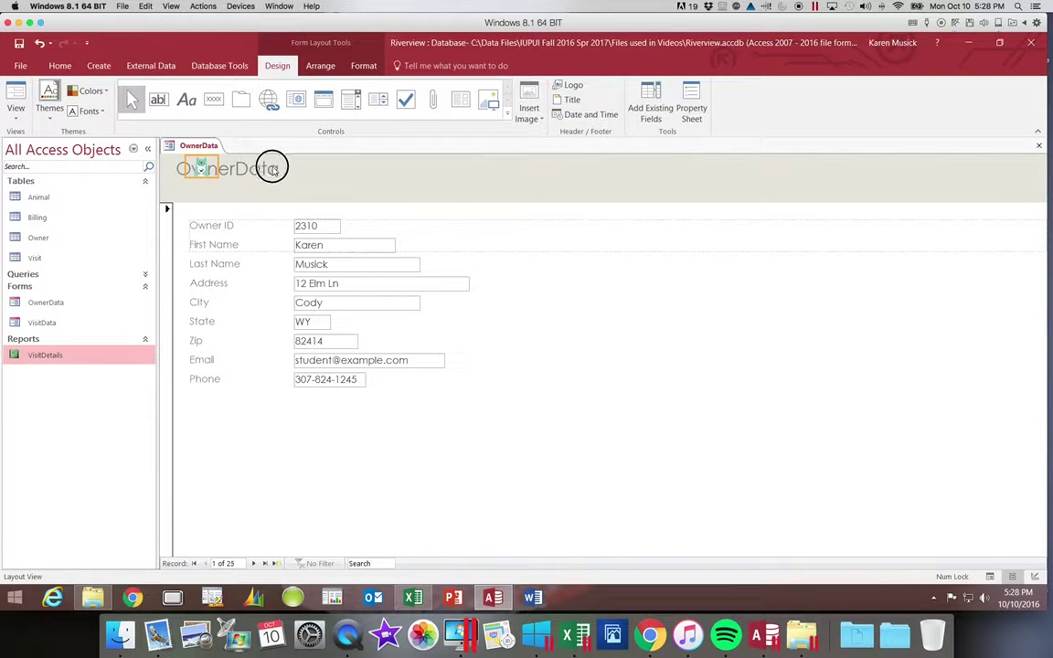
pyautogui.moveTo(300, 174); pyautogui.dragTo(302, 170)
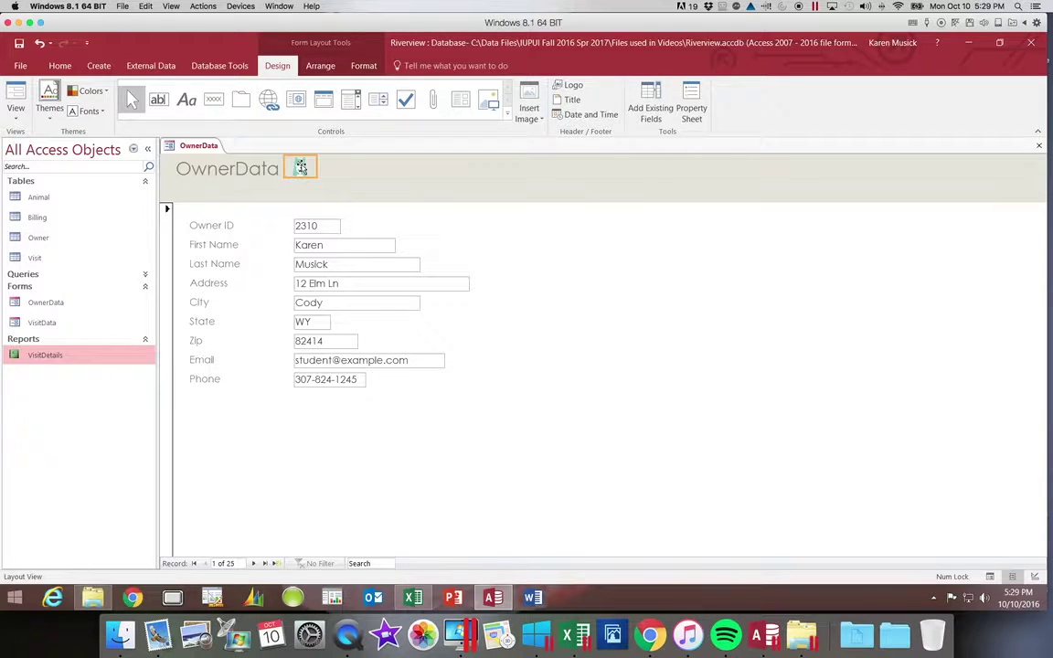
# Shift the cat logo further right, enlarge it slightly, then begin editing the OwnerData title text.
pyautogui.click(301, 168)
pyautogui.moveTo(300, 167); pyautogui.dragTo(322, 169)
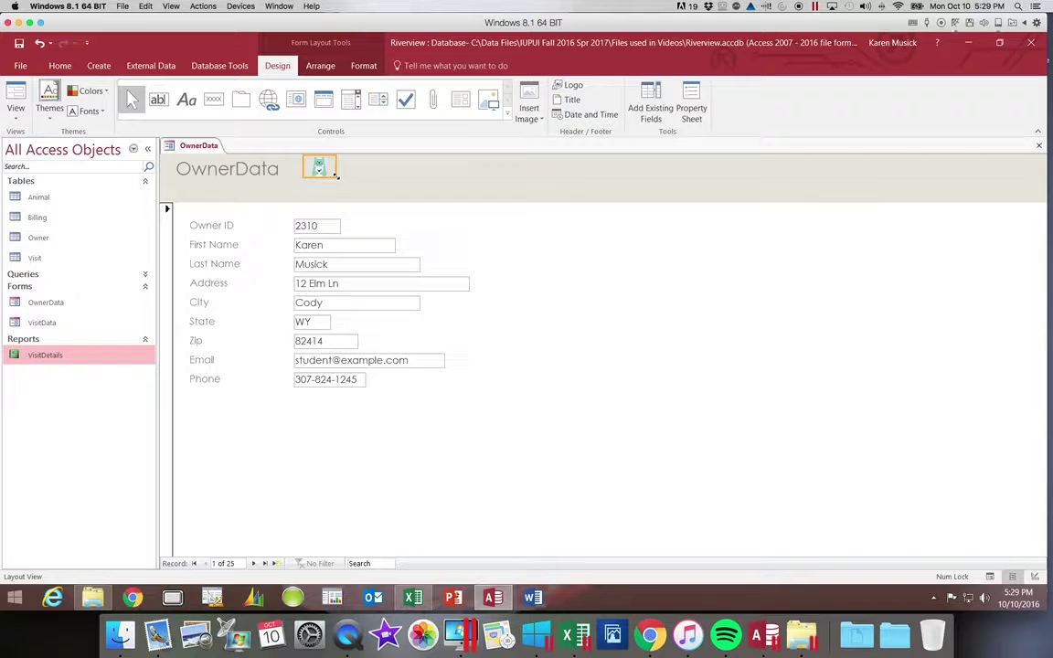
pyautogui.moveTo(337, 175); pyautogui.dragTo(357, 198)
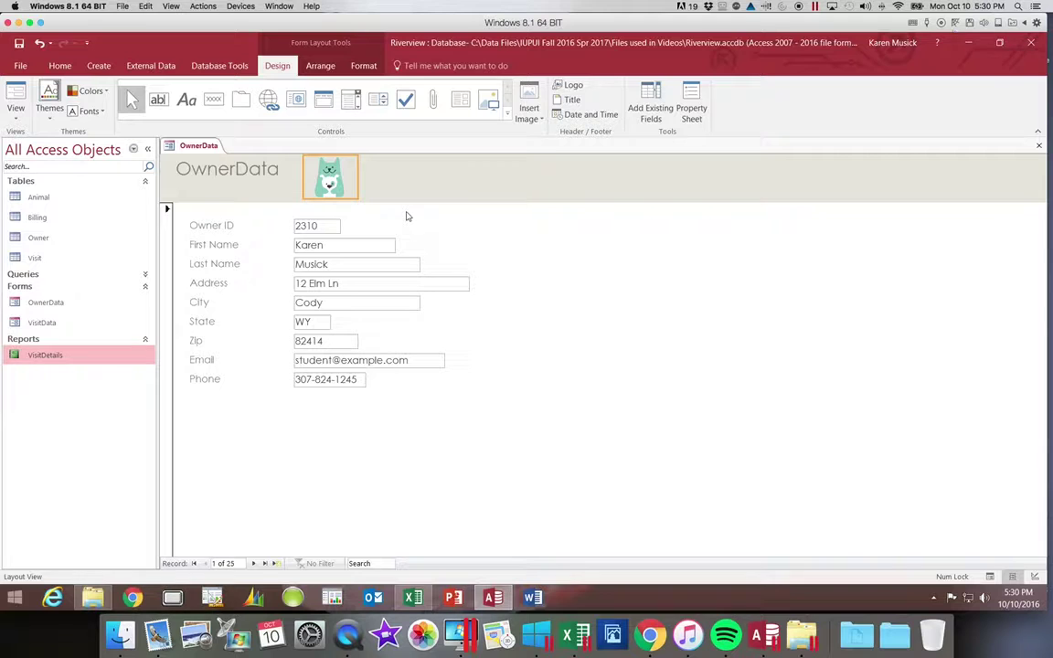
pyautogui.click(265, 176)
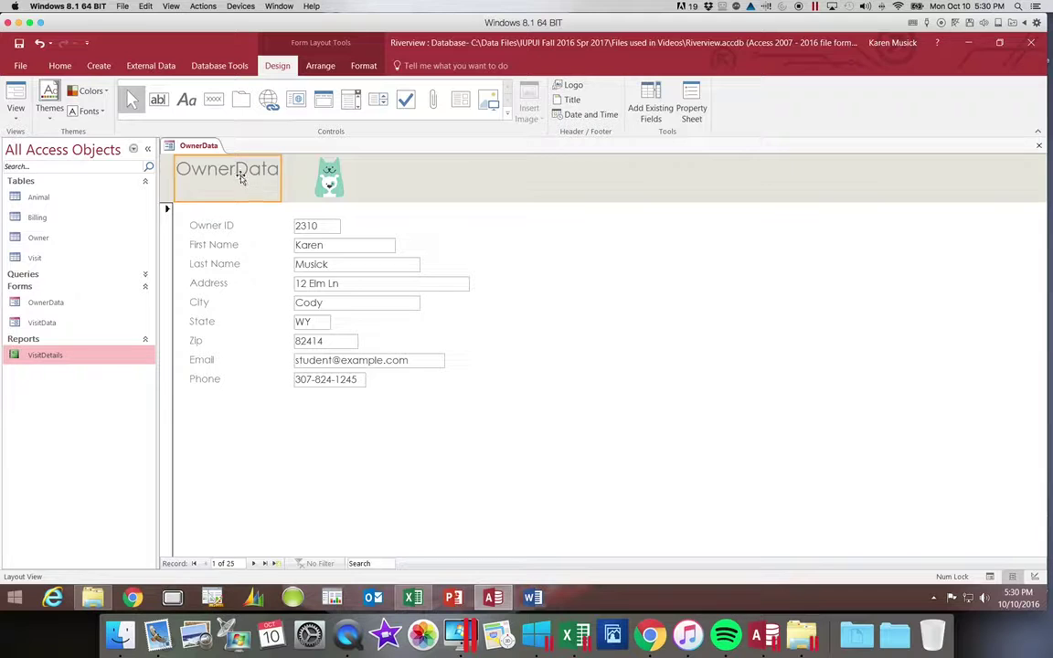
pyautogui.click(236, 170)
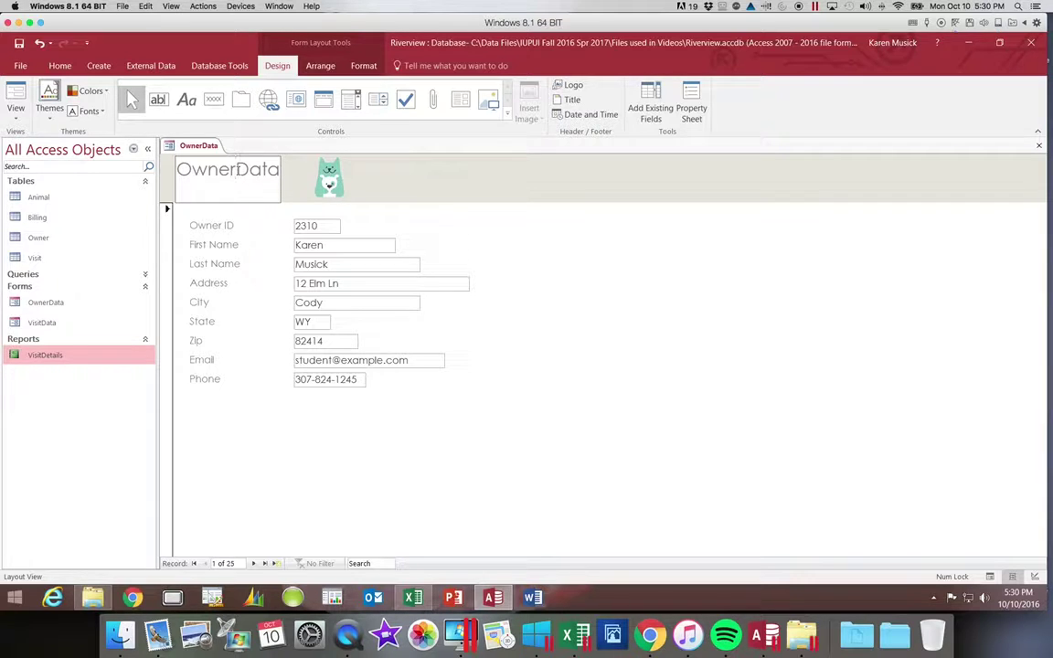
# Make the title read 'Owner Data' and drag its label wider so it fits on one line.
pyautogui.hotkey('ctrl', 'Return')
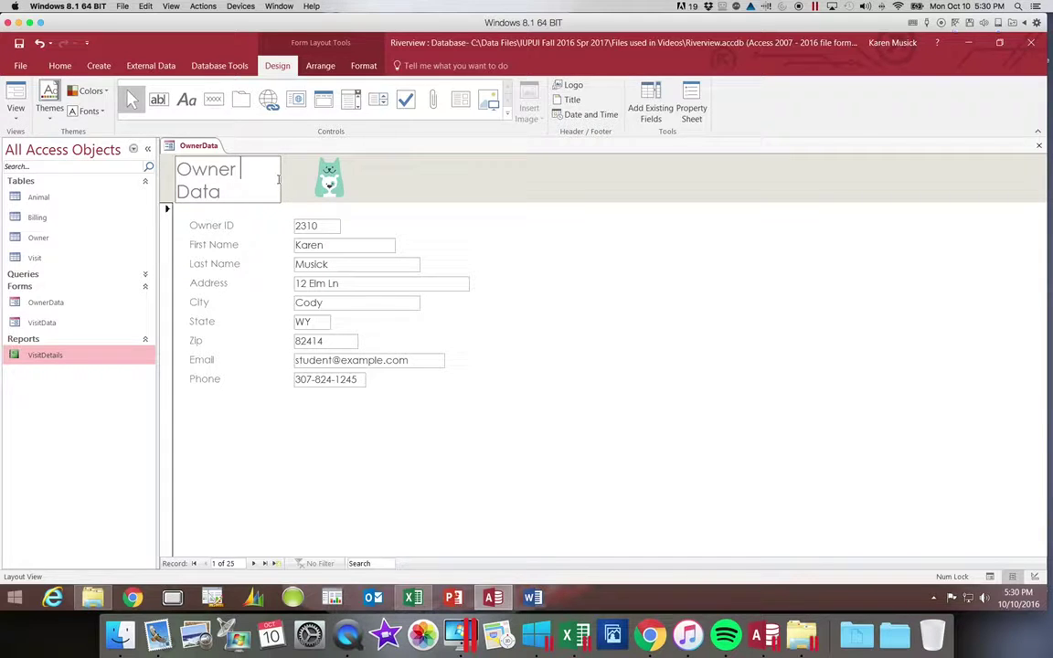
pyautogui.moveTo(282, 175); pyautogui.dragTo(309, 181)
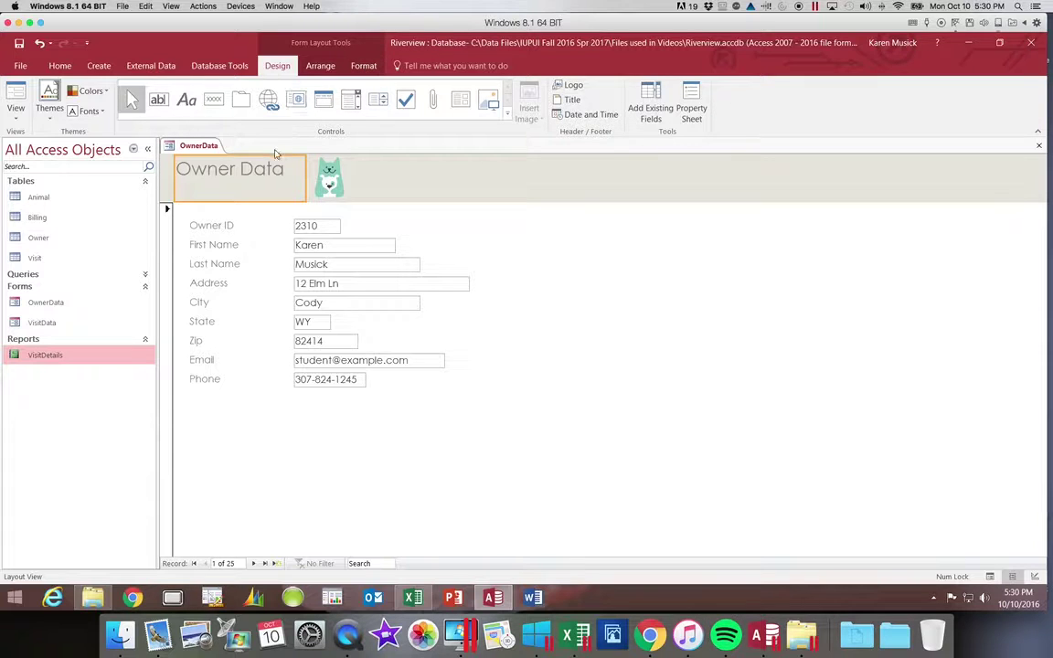
# Set the Owner Data title's font colour to Black, Text 1, Lighter 25%.
pyautogui.click(363, 68)
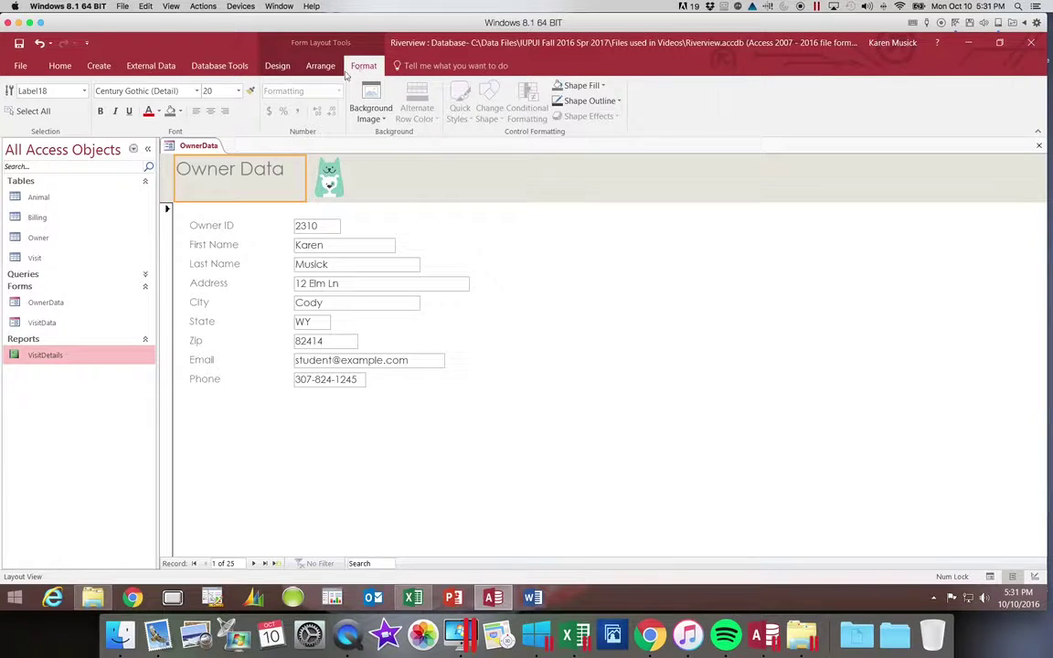
pyautogui.click(159, 111)
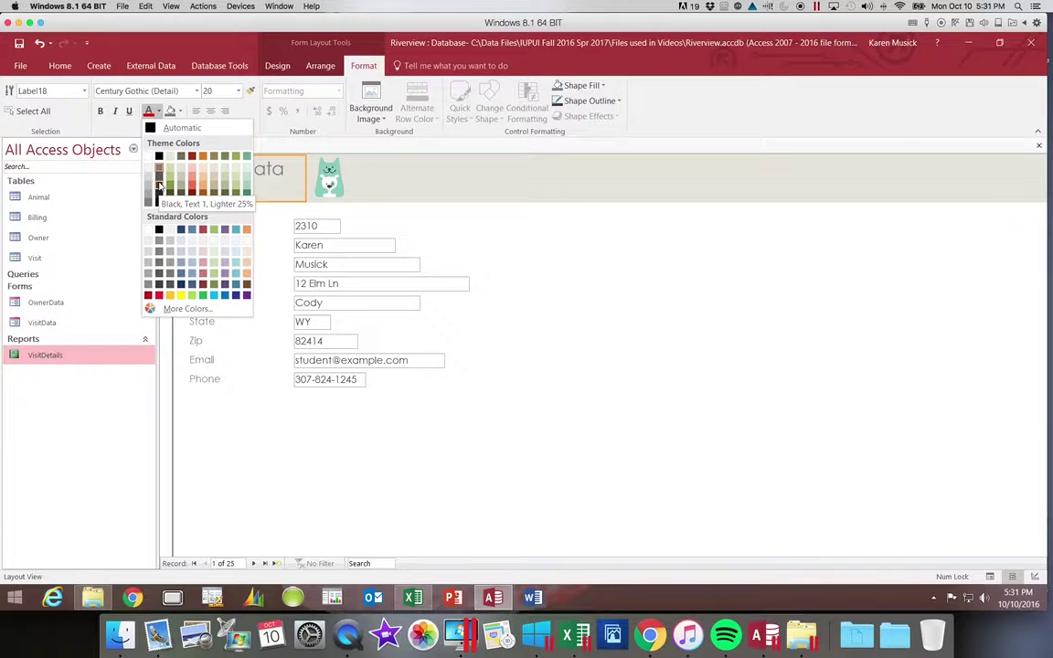
pyautogui.click(158, 180)
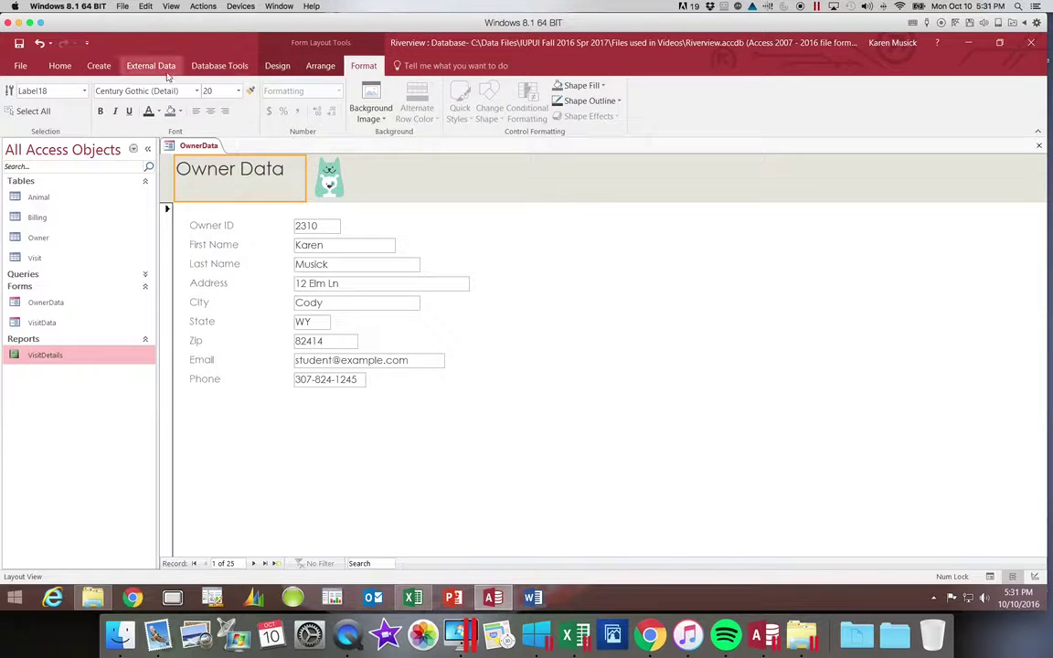
pyautogui.click(60, 66)
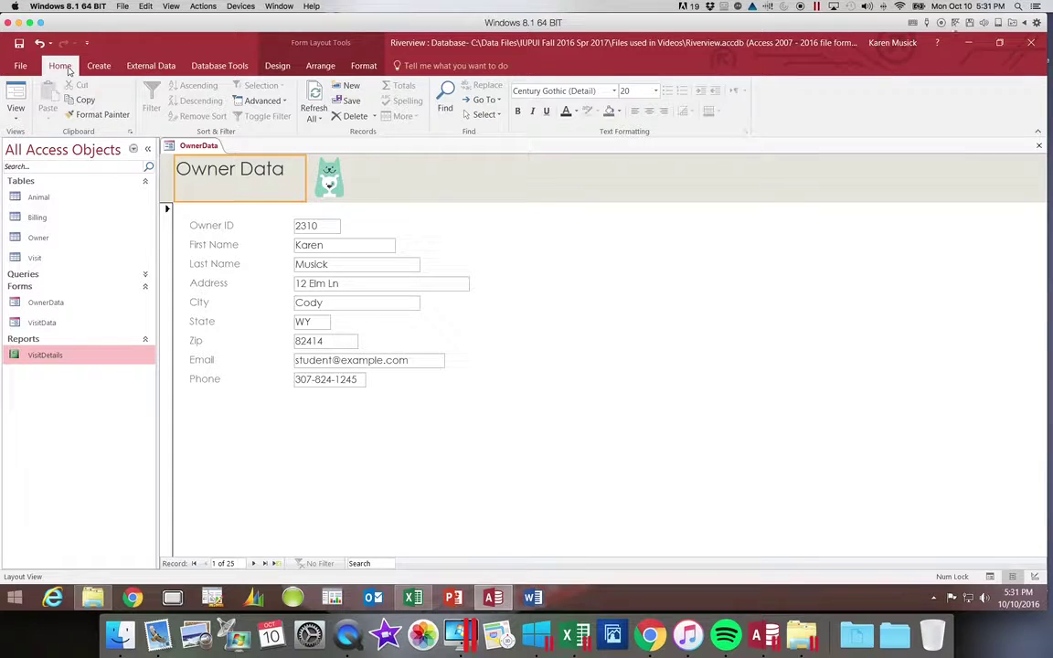
# Switch the OwnerData form to Design View.
pyautogui.click(17, 117)
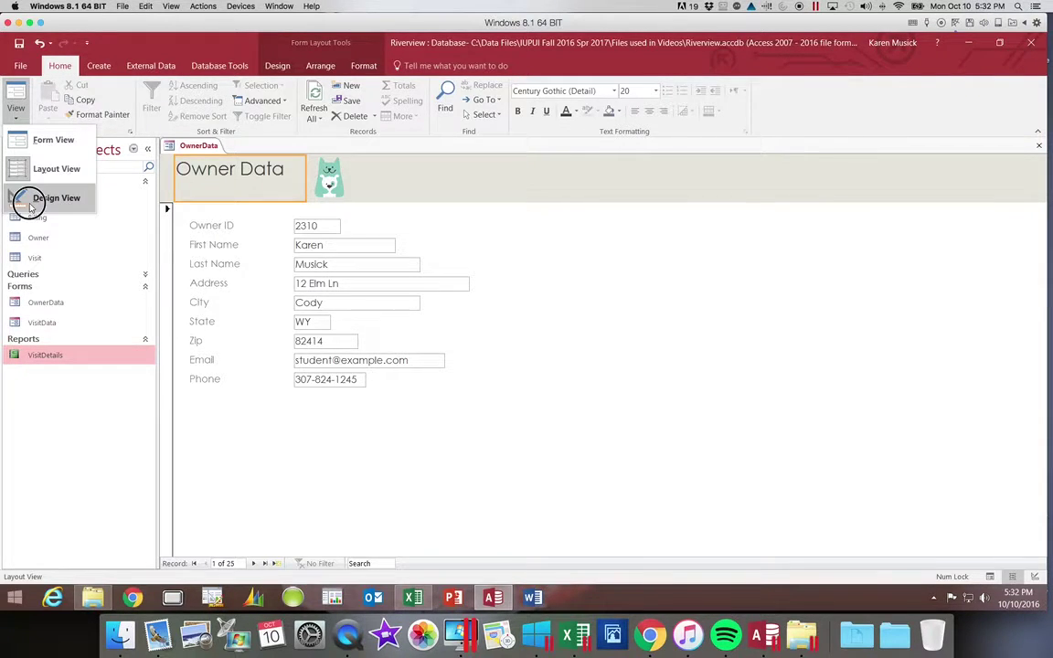
pyautogui.click(29, 205)
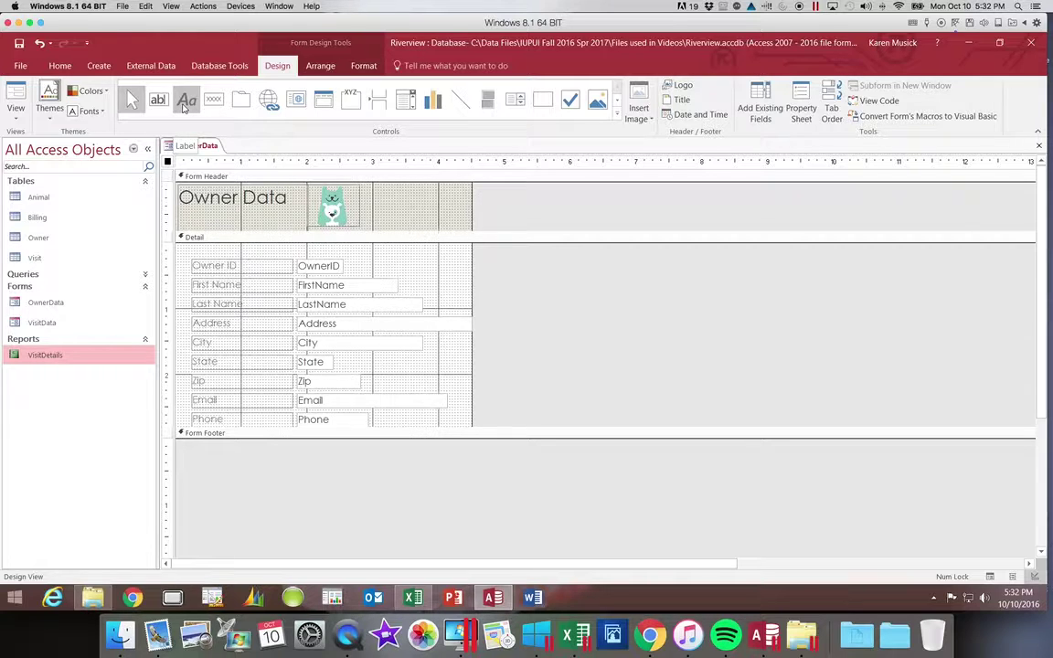
# Draw a label right of the logo in the Form Header reading 'Predared by' plus the author's name.
pyautogui.click(183, 102)
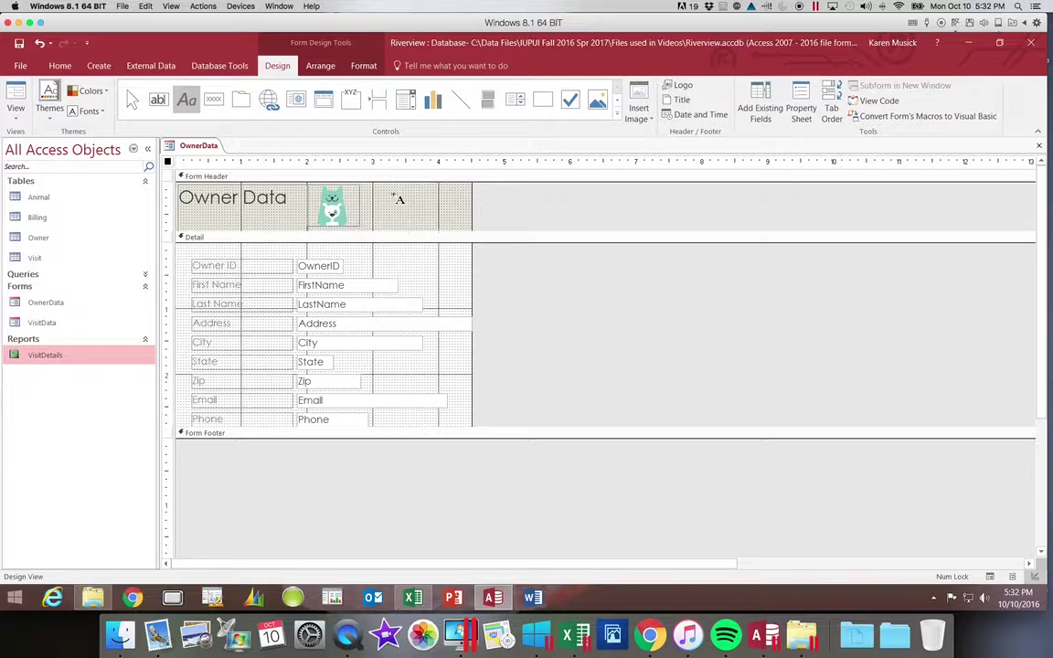
pyautogui.moveTo(396, 196); pyautogui.dragTo(472, 224)
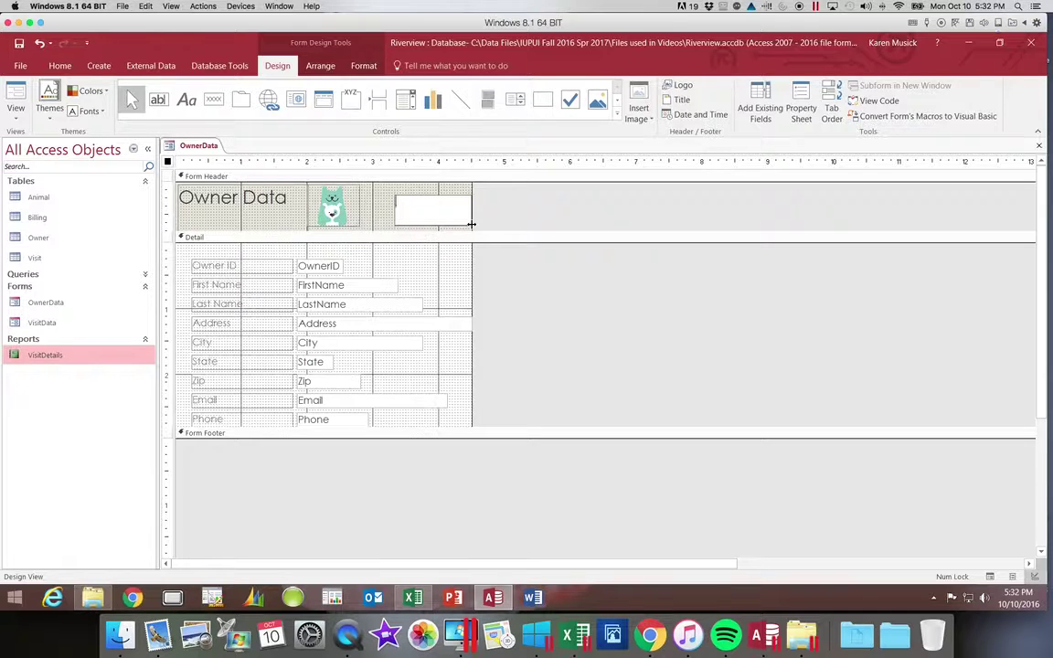
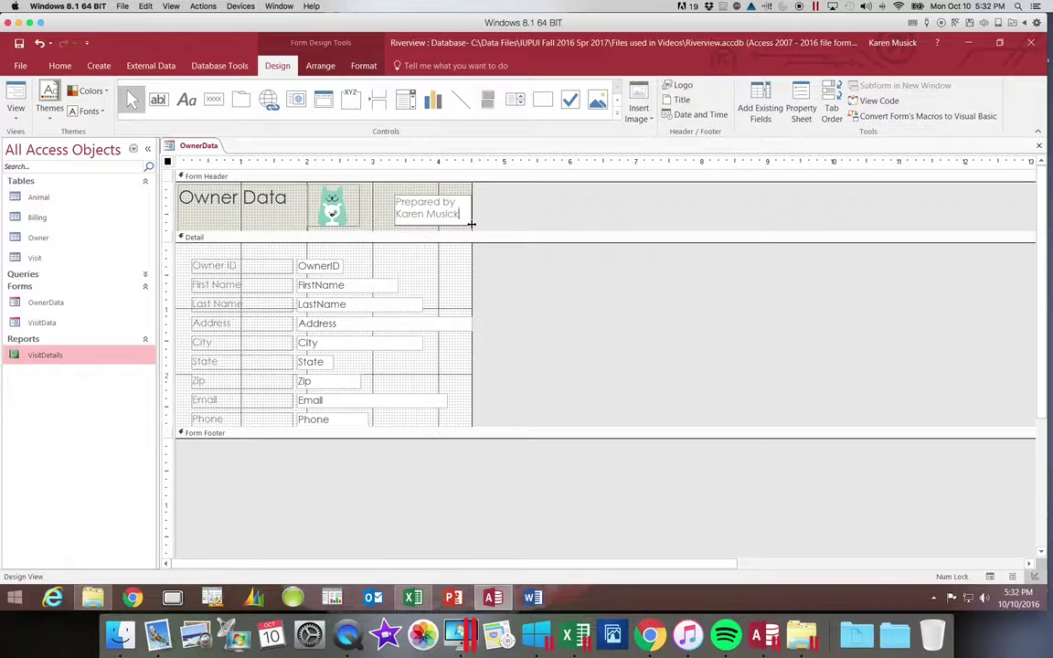
pyautogui.click(361, 68)
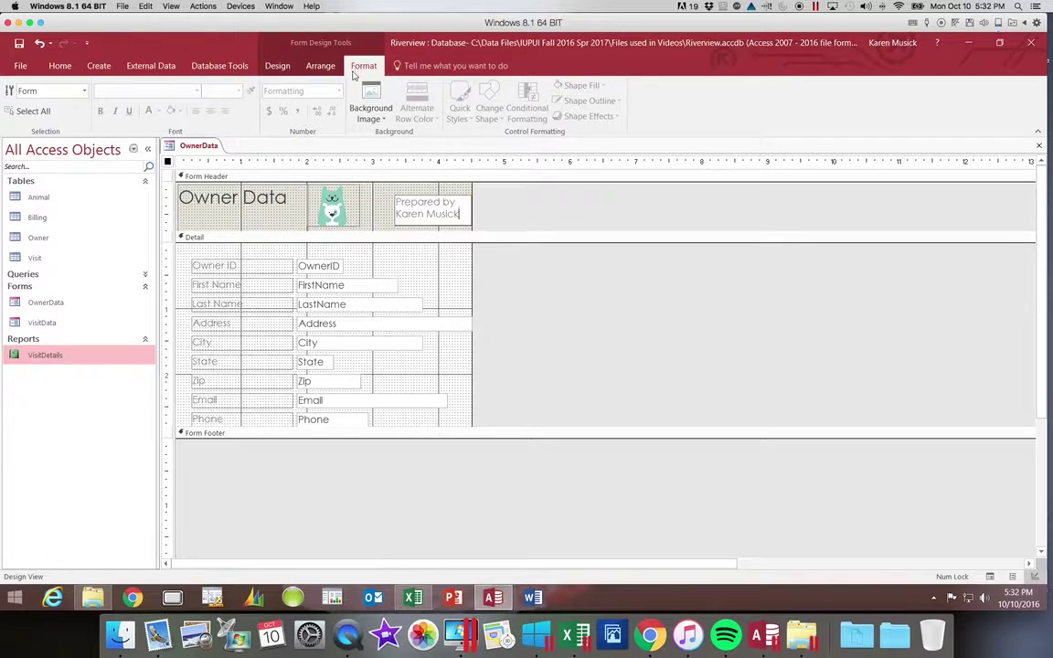
# Give the Prepared by label Dark Red, Accent 1 font colour and bold text.
pyautogui.moveTo(395, 207); pyautogui.dragTo(467, 215)
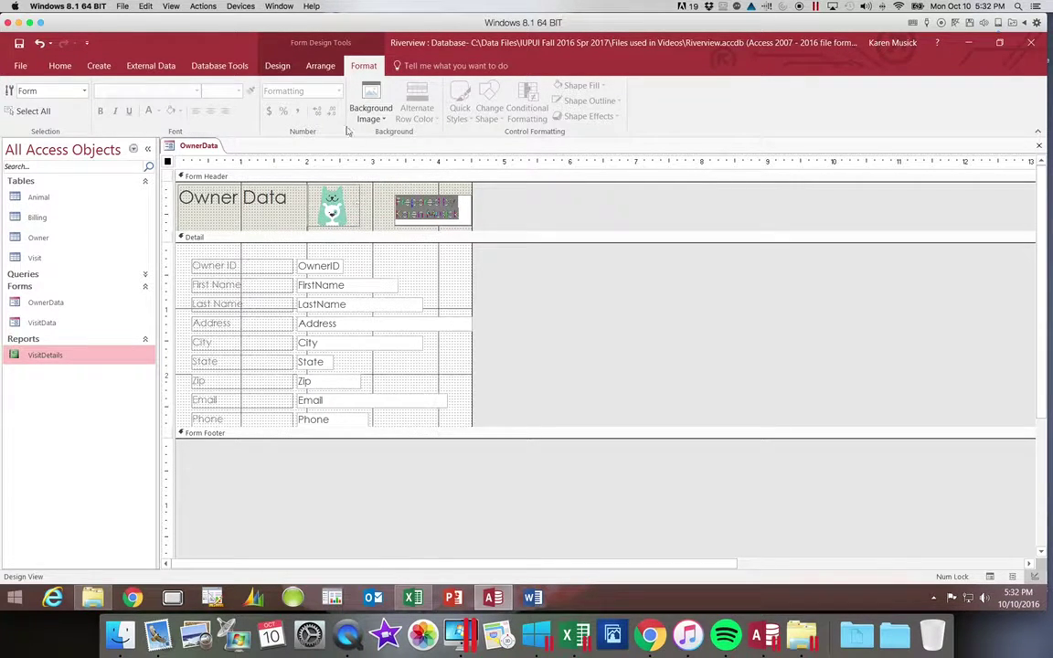
pyautogui.click(379, 213)
pyautogui.click(404, 207)
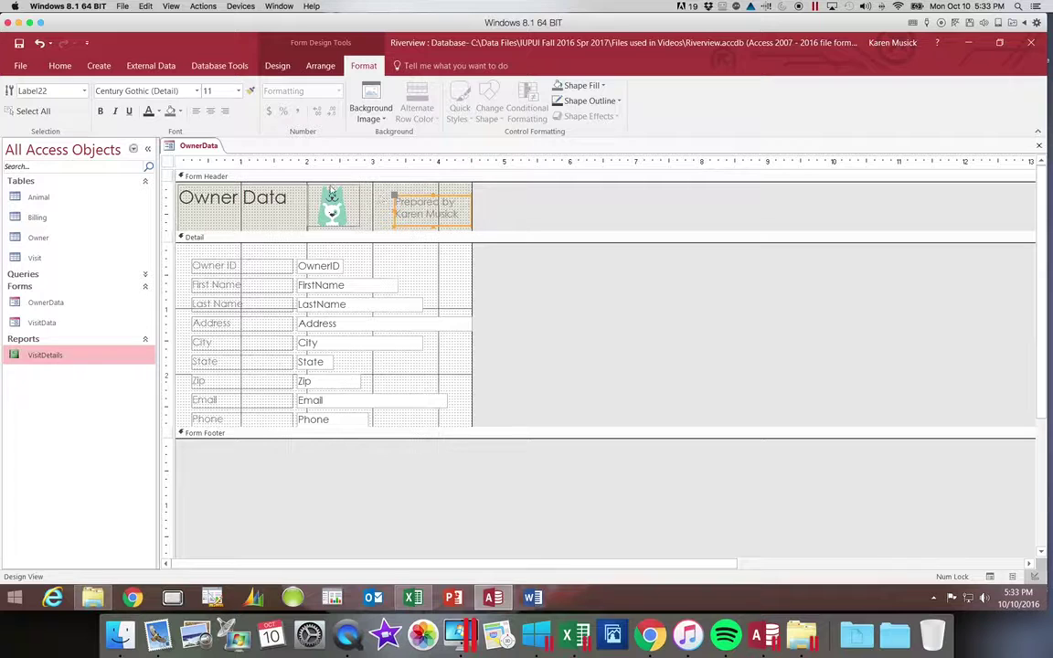
pyautogui.click(157, 111)
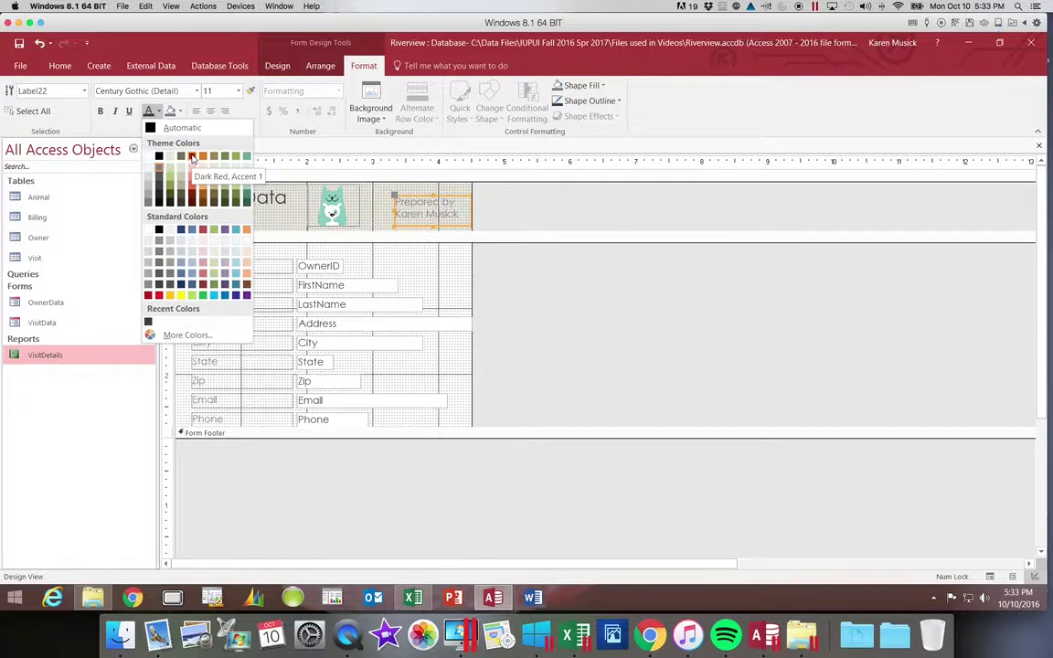
pyautogui.click(192, 158)
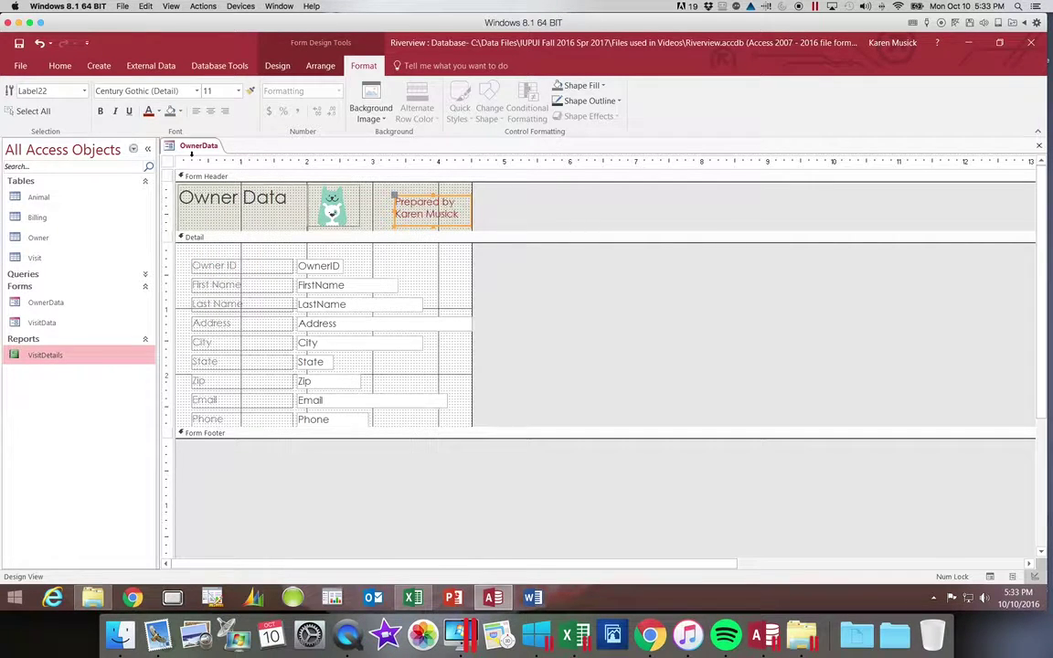
pyautogui.click(101, 112)
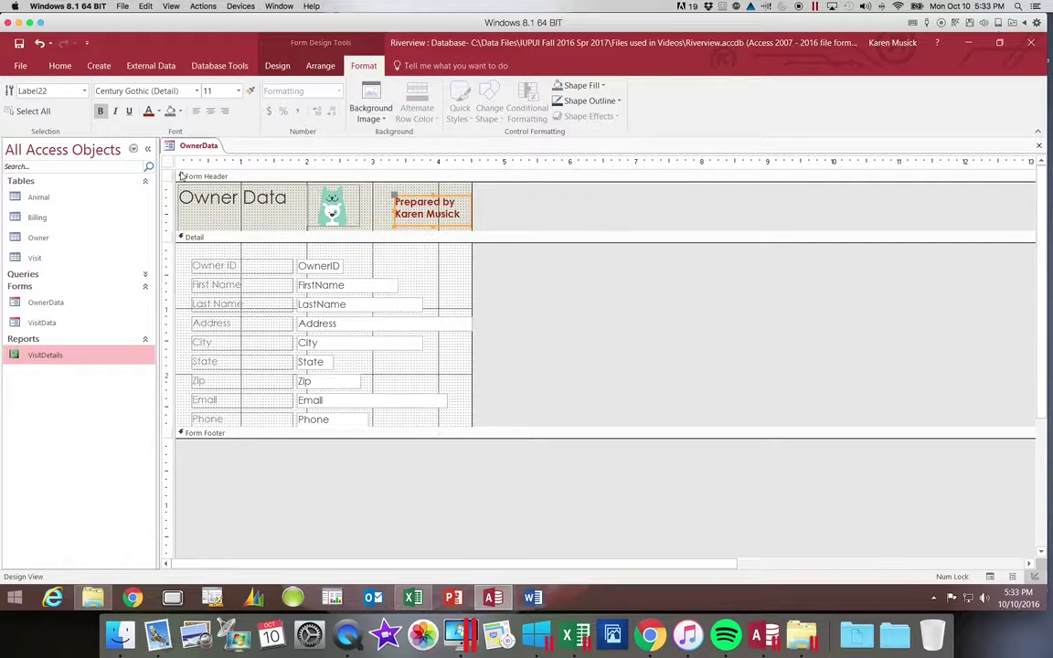
pyautogui.click(345, 175)
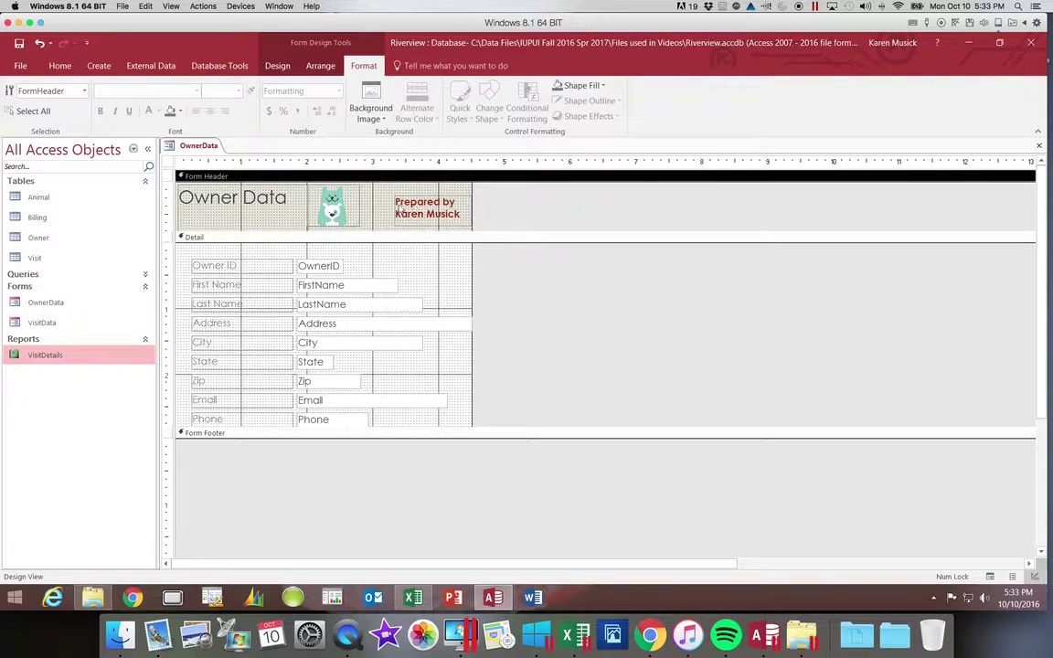
pyautogui.click(380, 205)
pyautogui.click(396, 200)
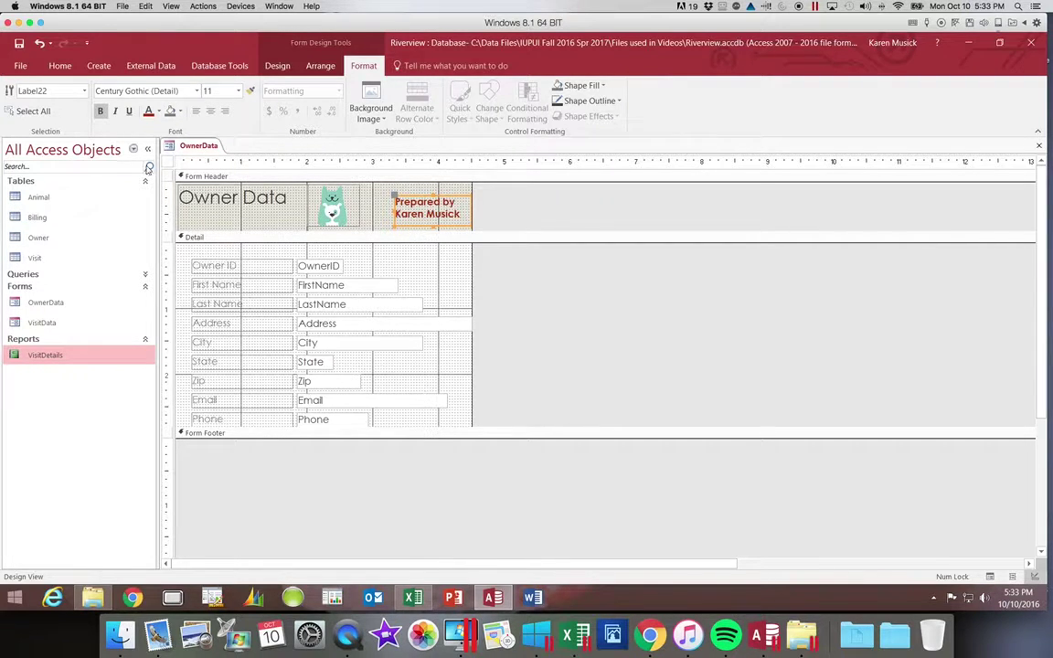
# Switch the form back to Form View and save the design changes.
pyautogui.click(61, 65)
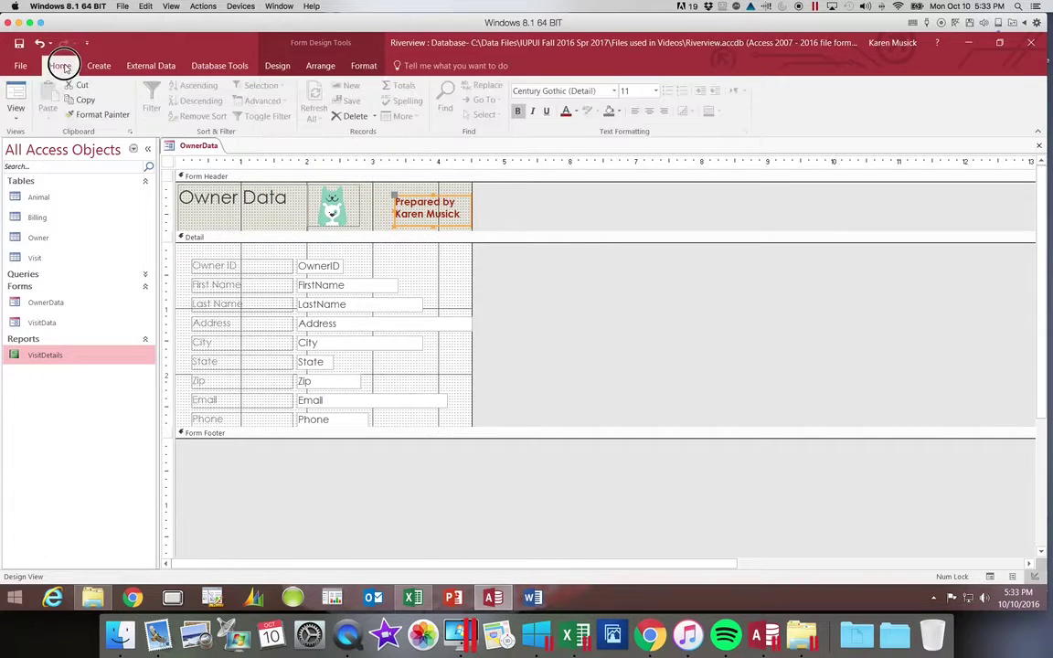
pyautogui.click(18, 119)
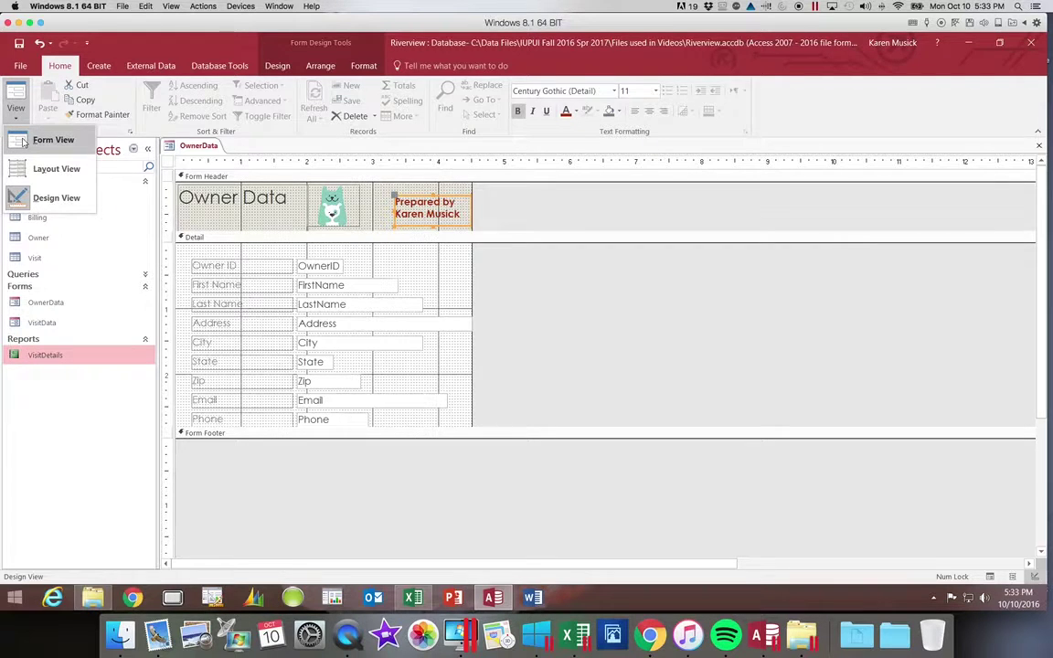
pyautogui.click(23, 142)
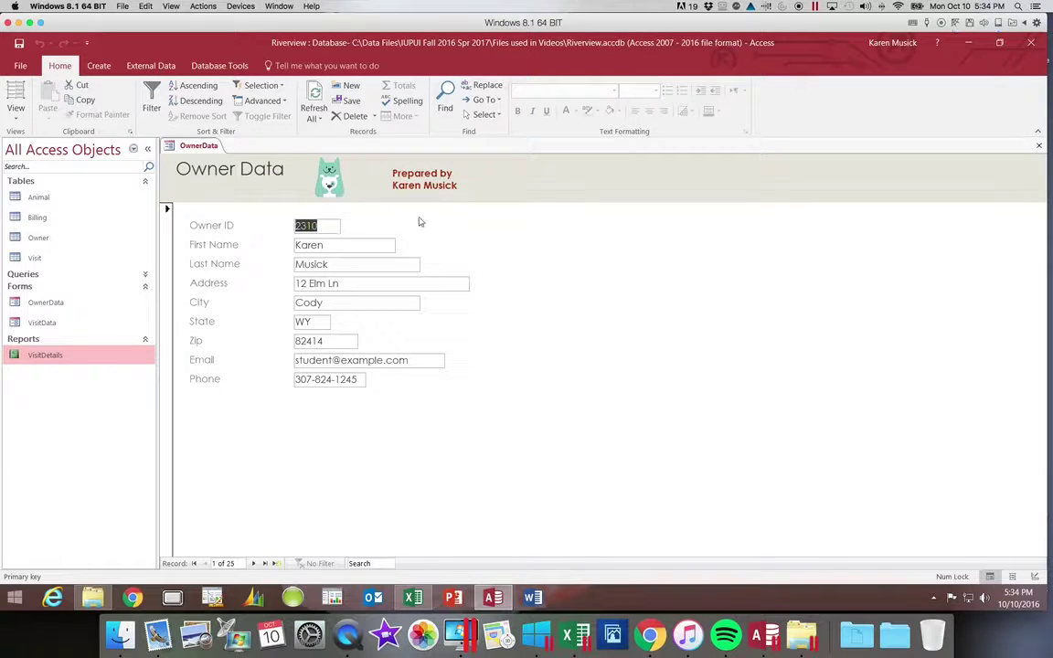
pyautogui.click(19, 46)
# Step forward two owner records, jump to the last record, then return to record 1.
pyautogui.click(253, 563)
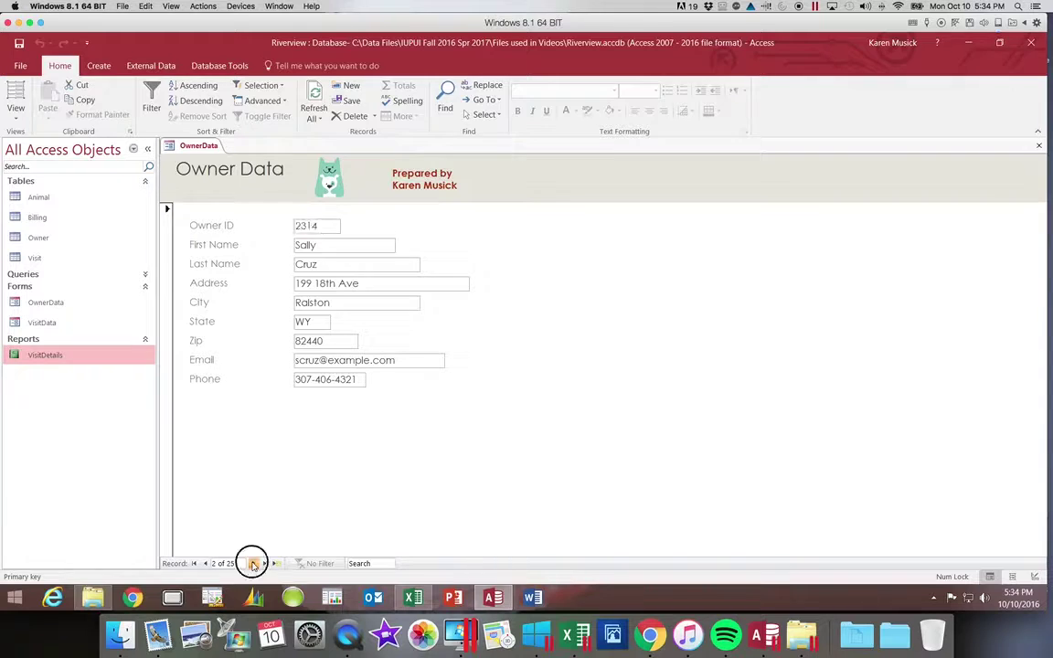
pyautogui.click(253, 564)
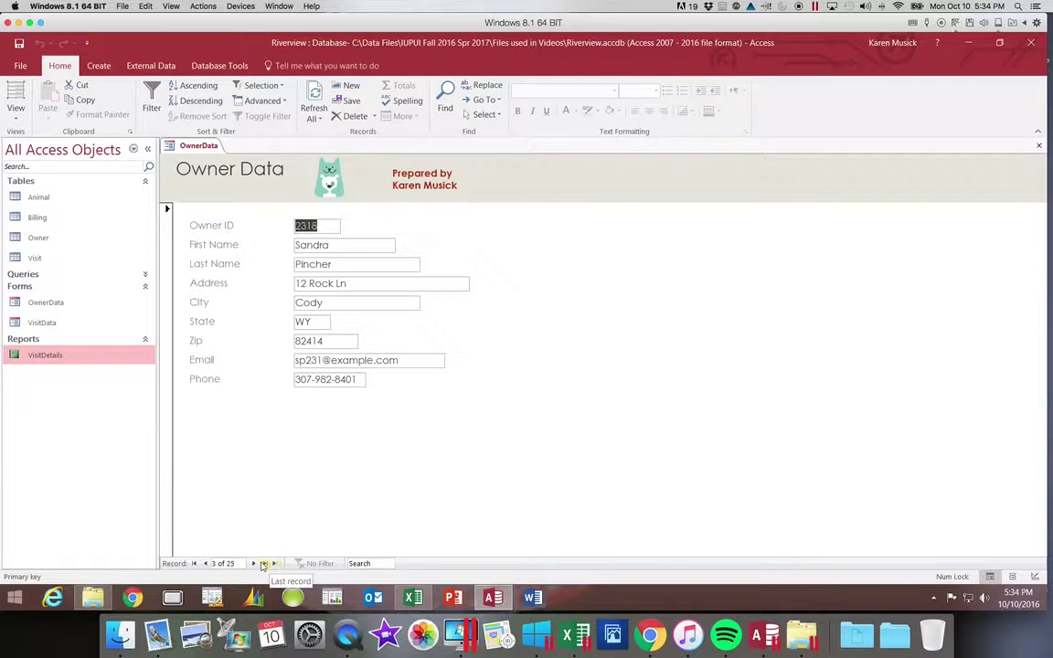
pyautogui.click(264, 564)
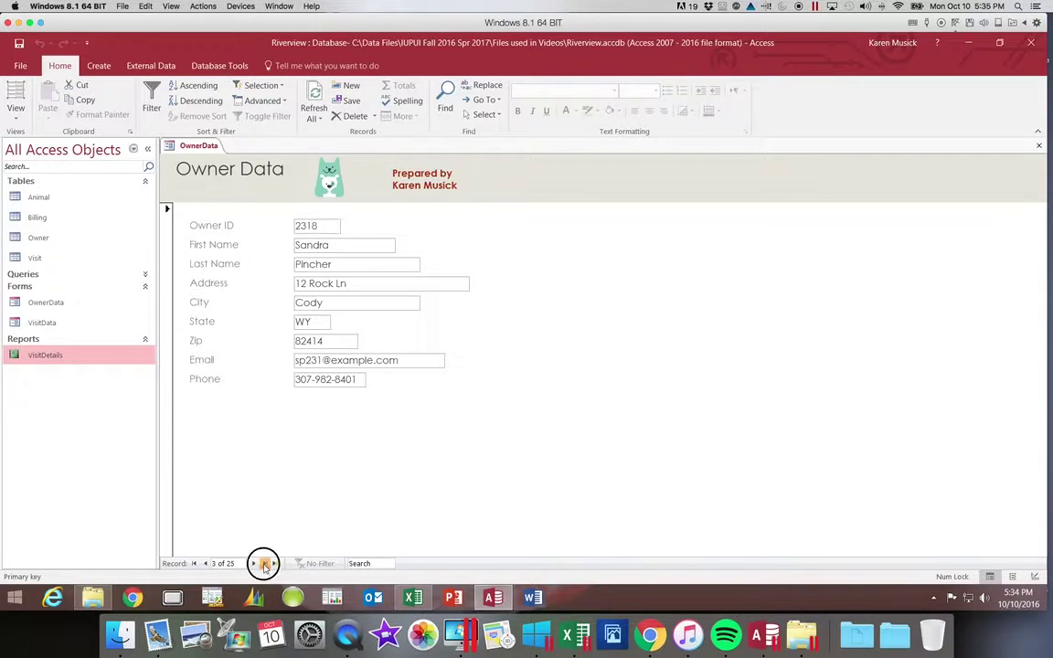
pyautogui.click(193, 563)
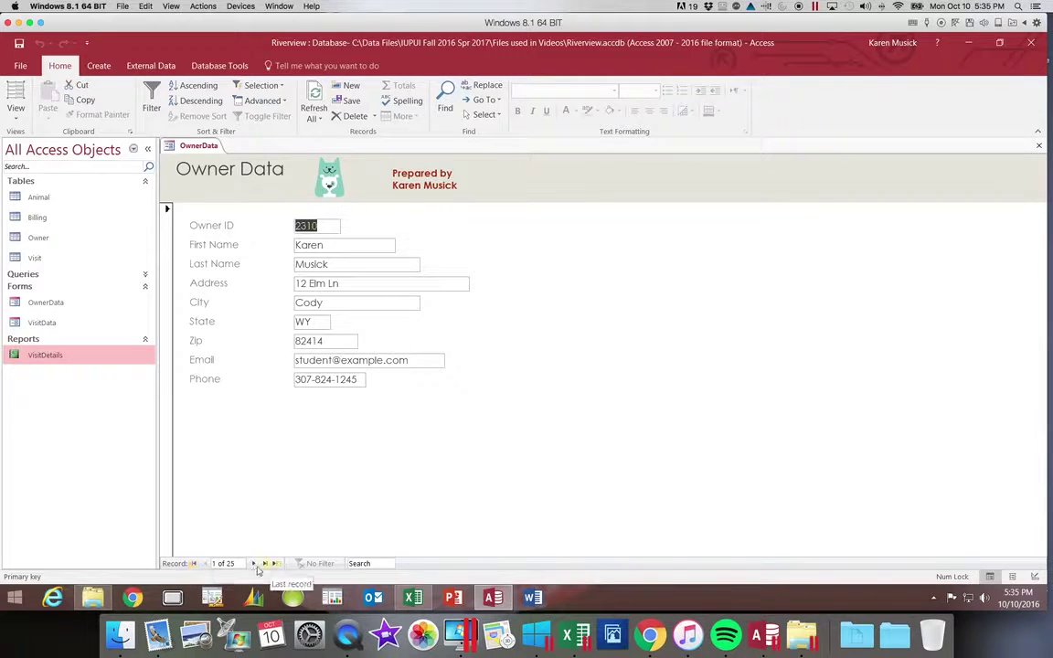
# Open Find and Replace, cancel it, then bring it back up.
pyautogui.click(446, 102)
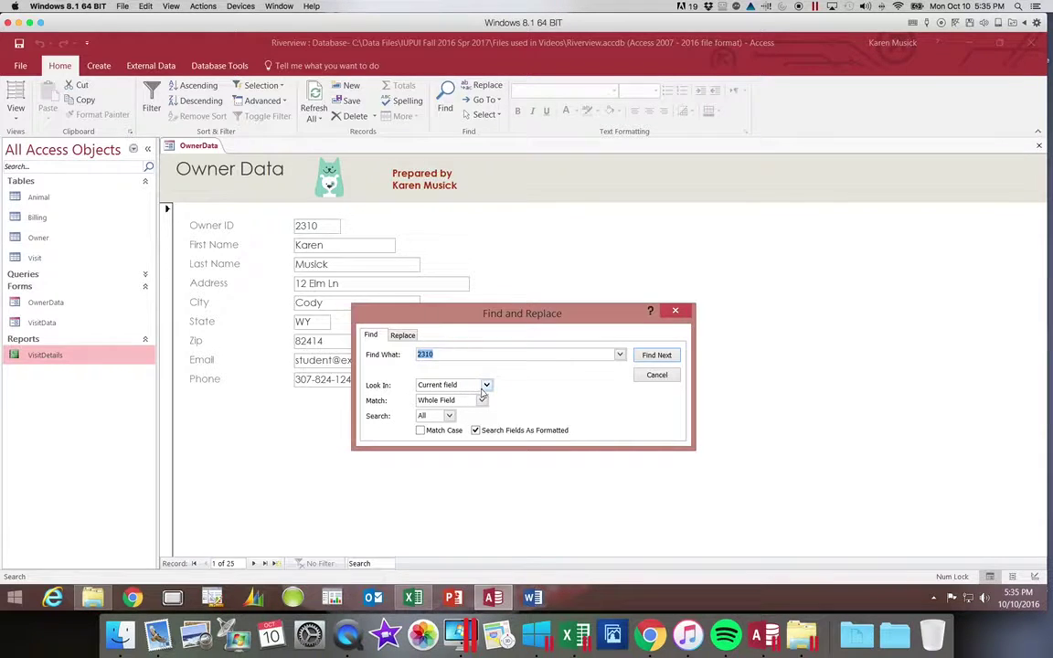
pyautogui.click(655, 375)
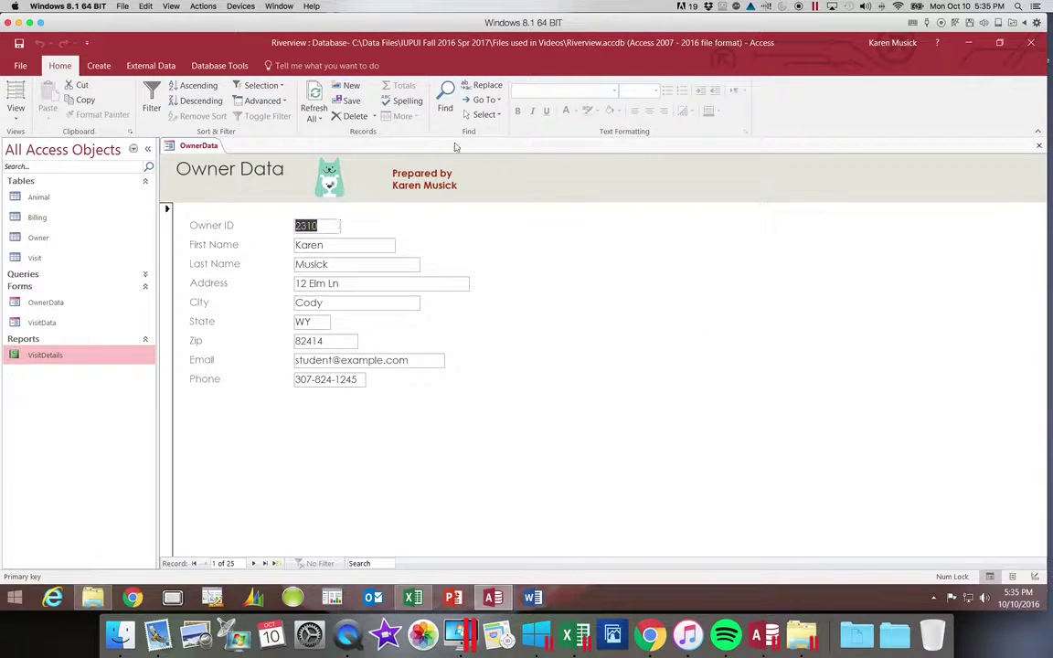
pyautogui.click(442, 99)
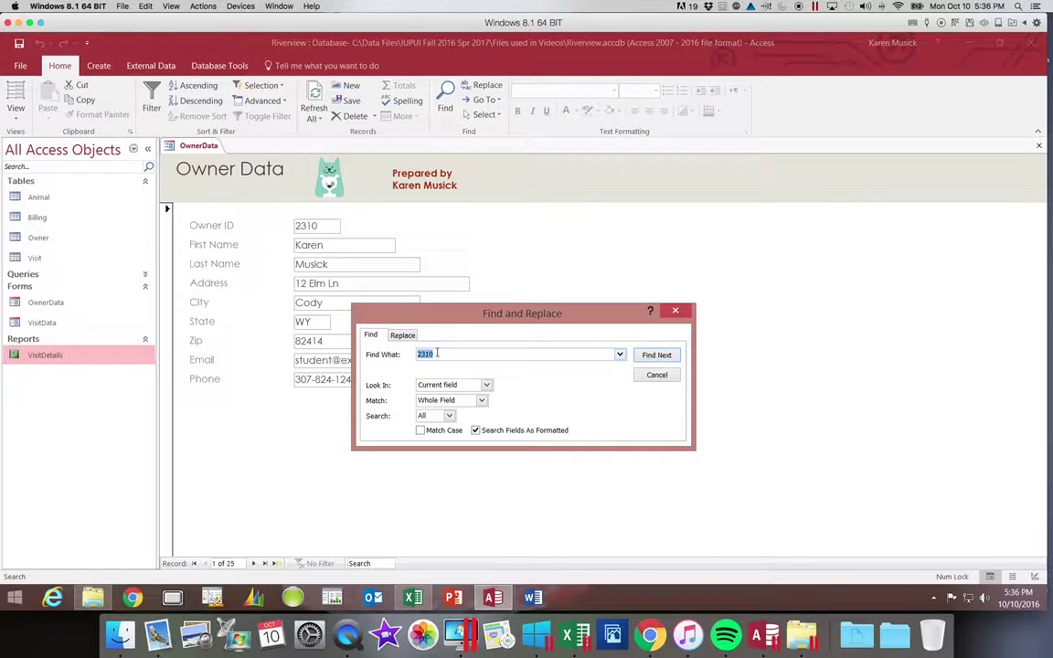
# Set Look In to Current document and enter Bobcat as the search text.
pyautogui.click(486, 385)
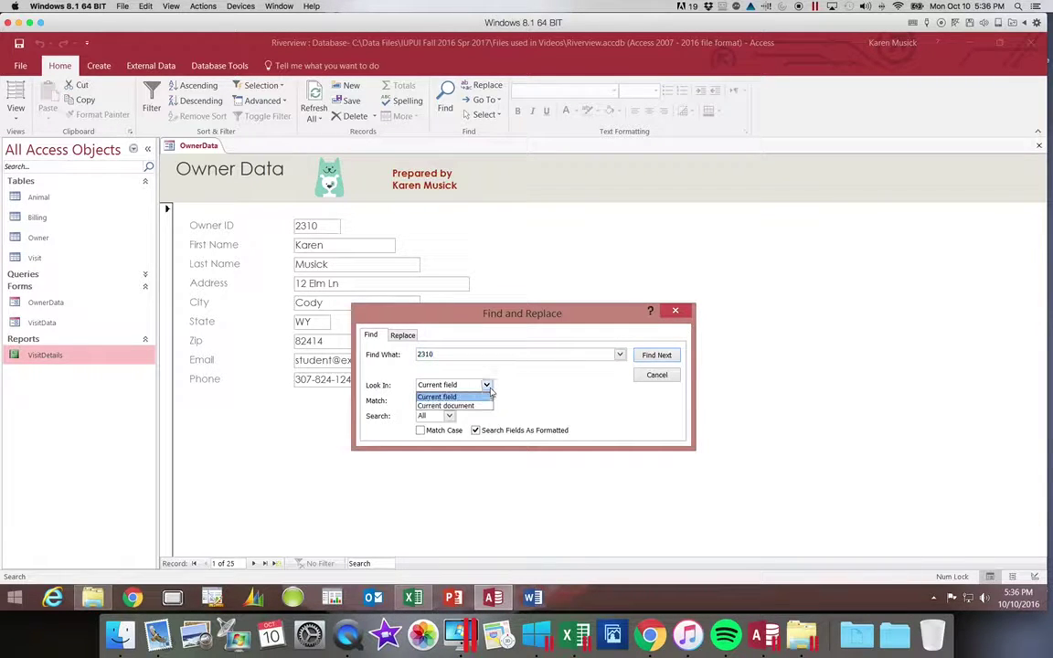
pyautogui.click(485, 405)
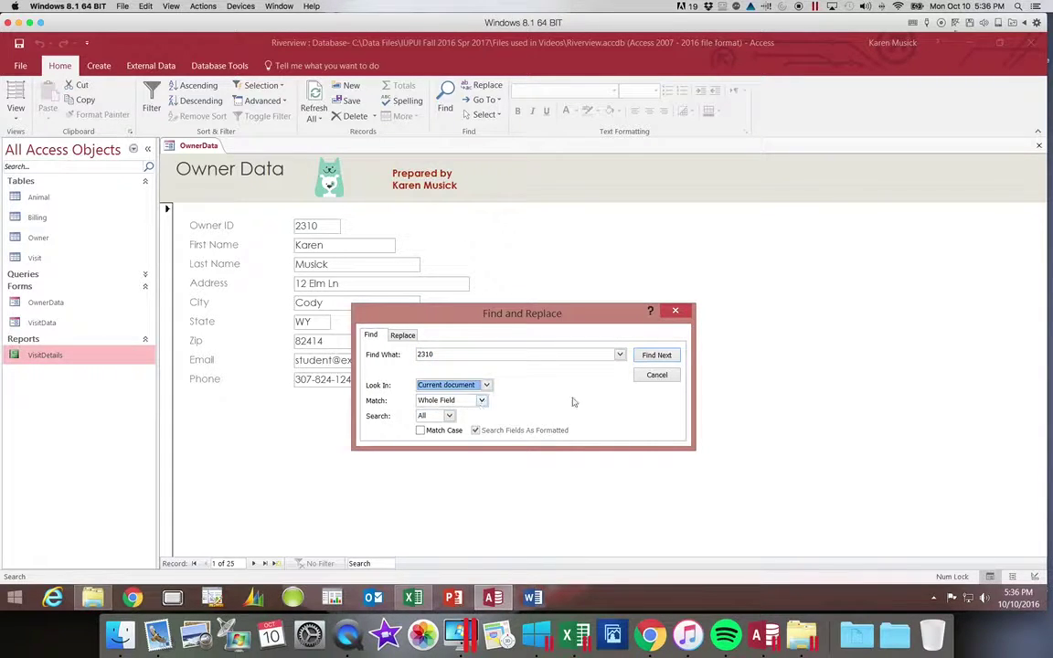
pyautogui.click(488, 385)
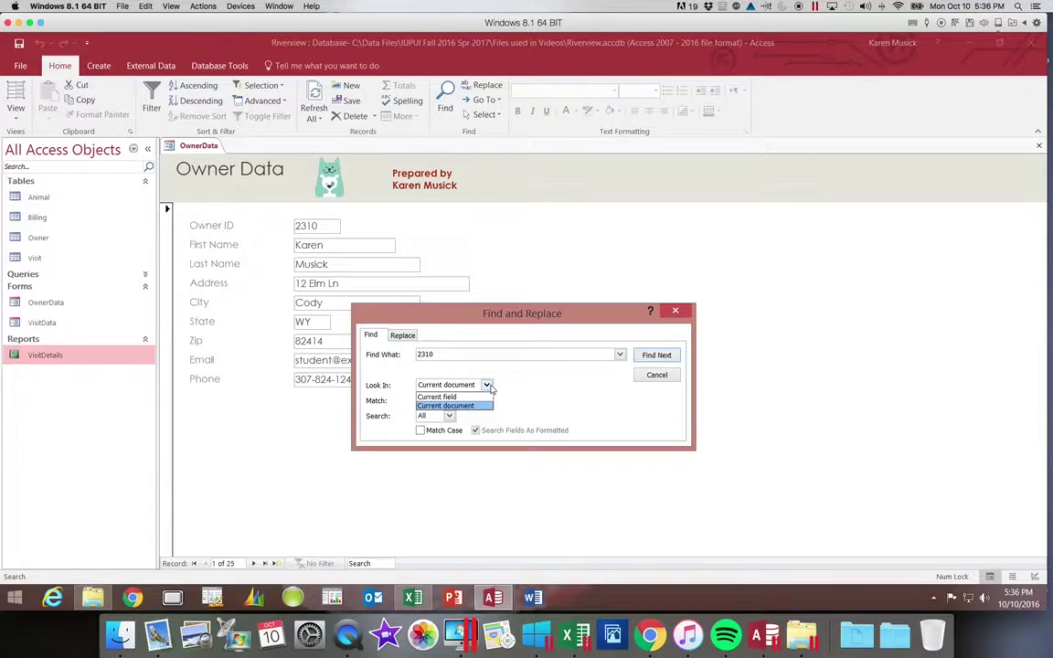
pyautogui.click(489, 385)
pyautogui.click(459, 356)
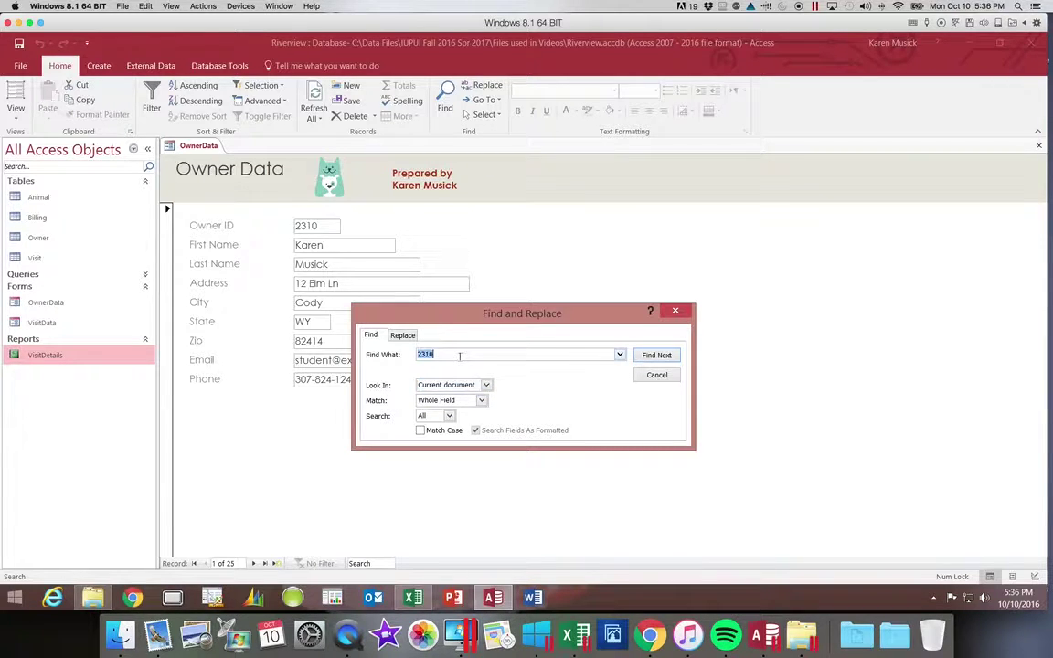
pyautogui.write('Bobcat')
# Match Any Part of Field, search All, and find Bobcat twice, landing on record 13.
pyautogui.click(481, 400)
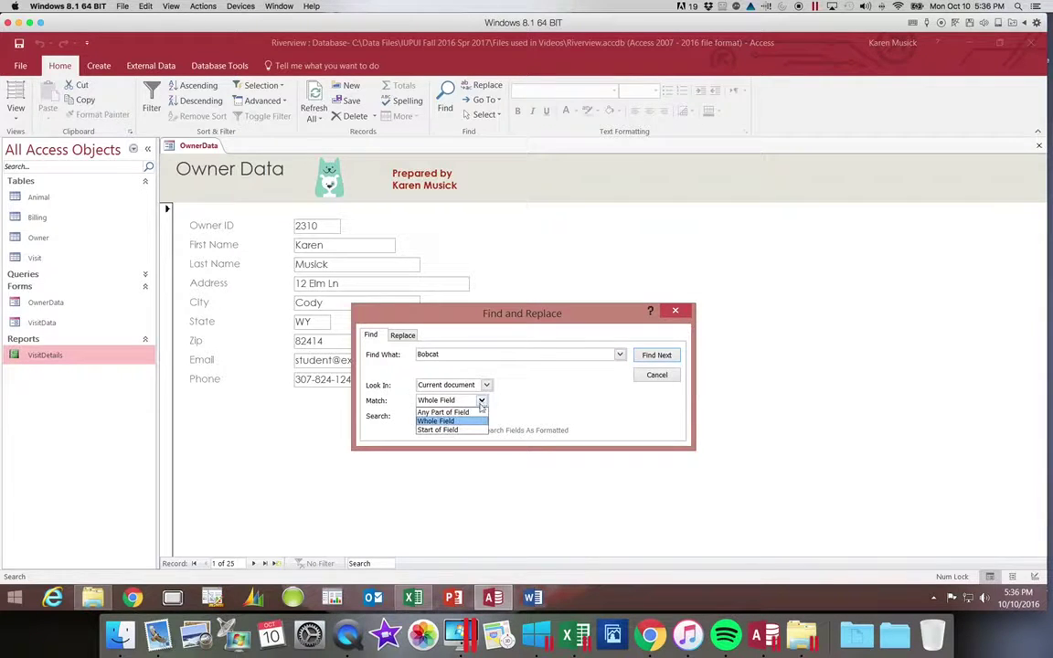
pyautogui.click(475, 412)
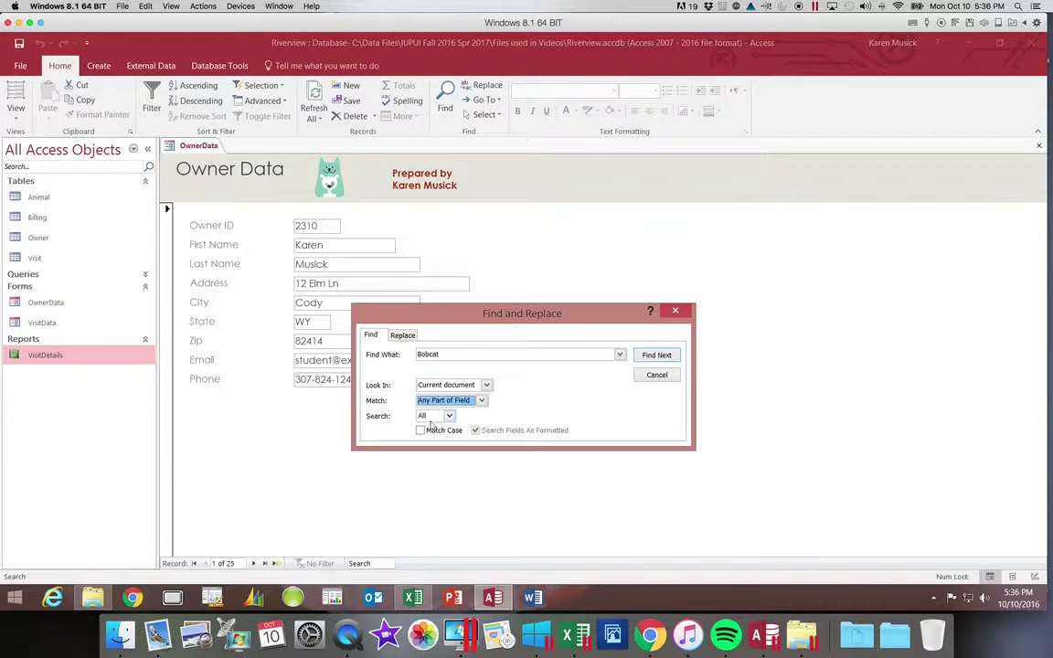
pyautogui.click(449, 417)
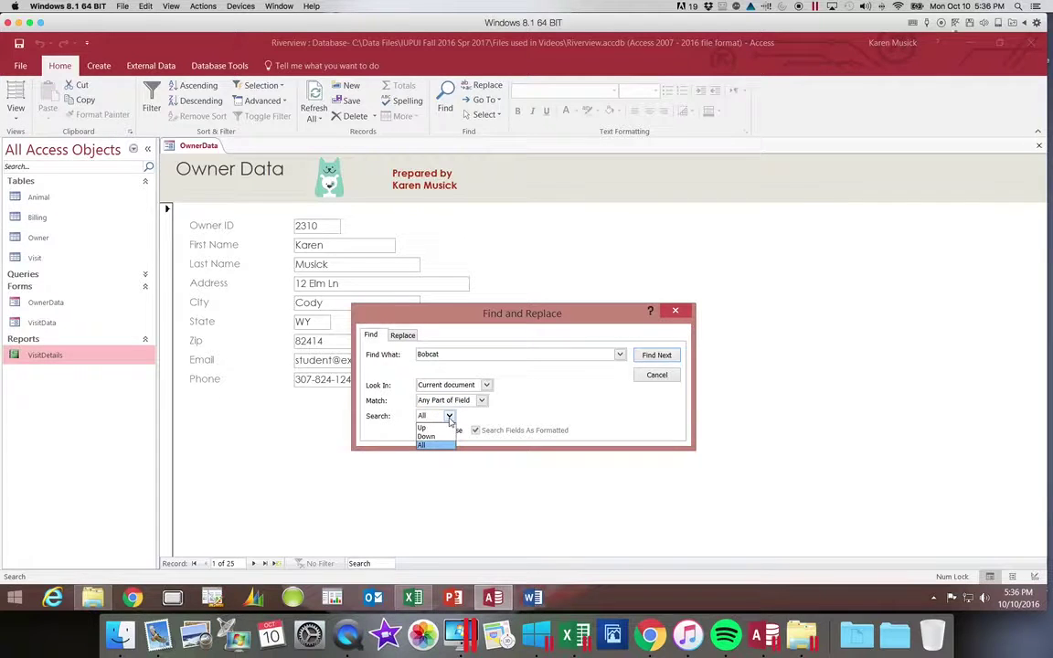
pyautogui.click(449, 418)
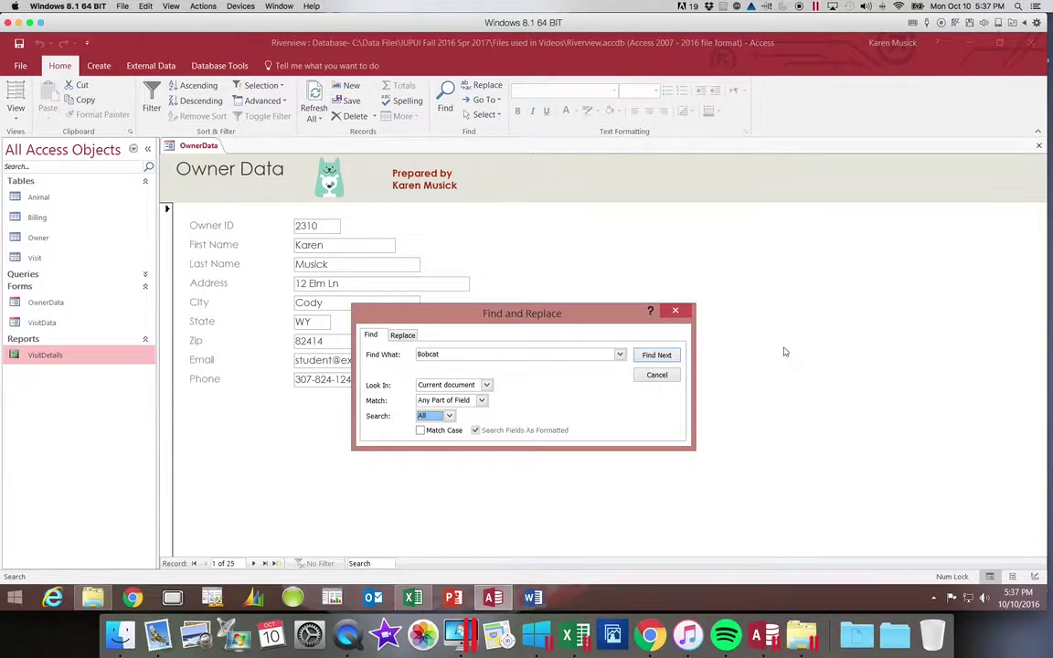
pyautogui.click(656, 356)
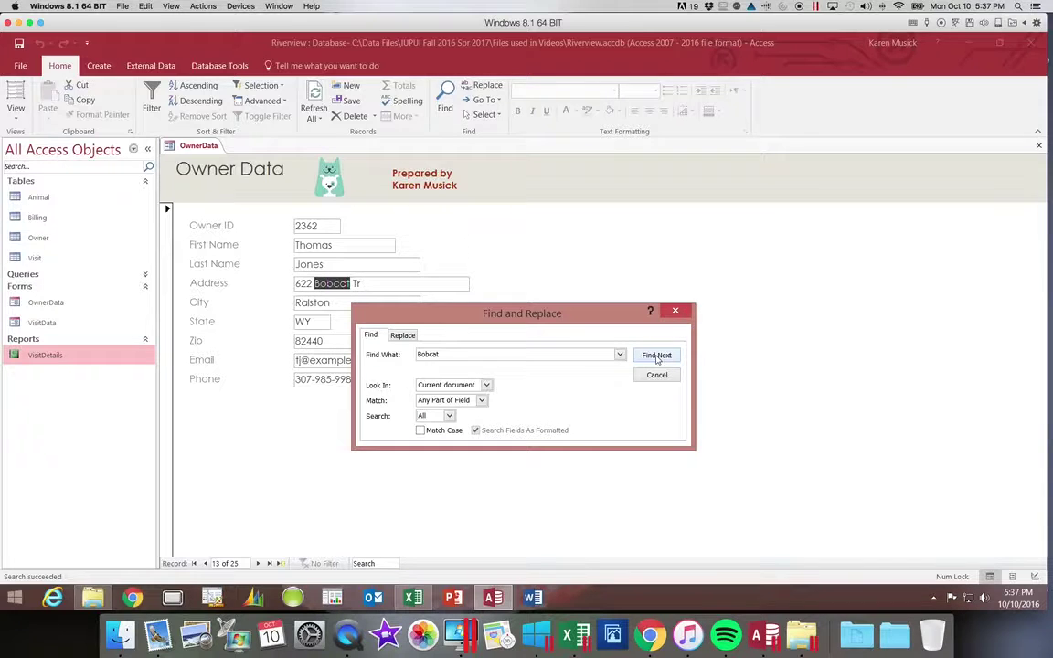
pyautogui.click(657, 355)
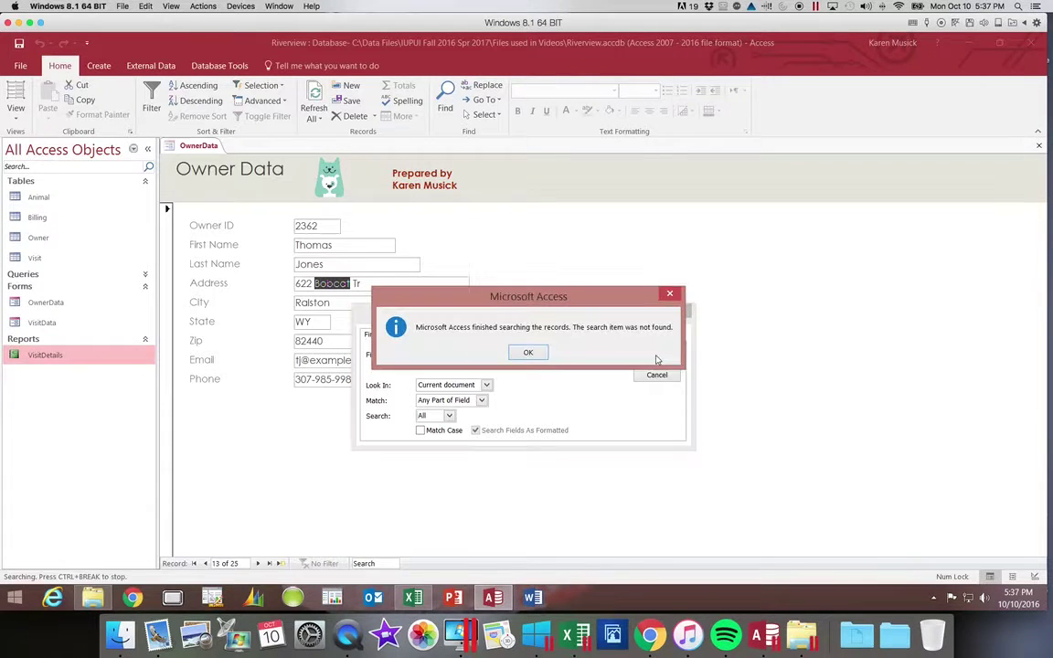
# Dismiss the search-finished message and reopen Find from the Owner ID field.
pyautogui.click(527, 354)
pyautogui.click(653, 377)
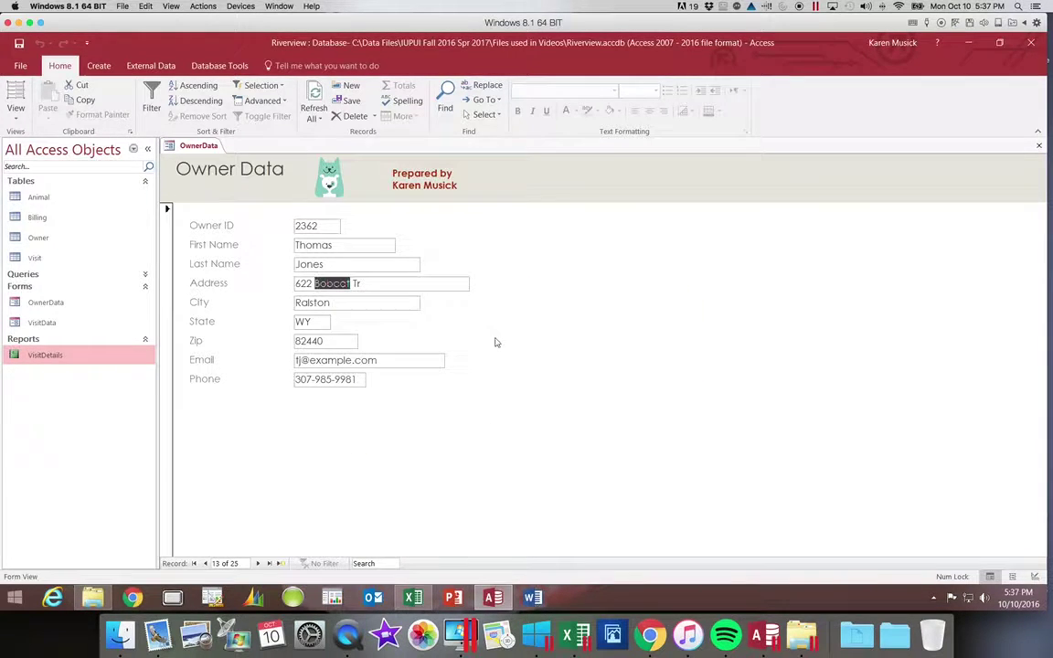
pyautogui.click(313, 228)
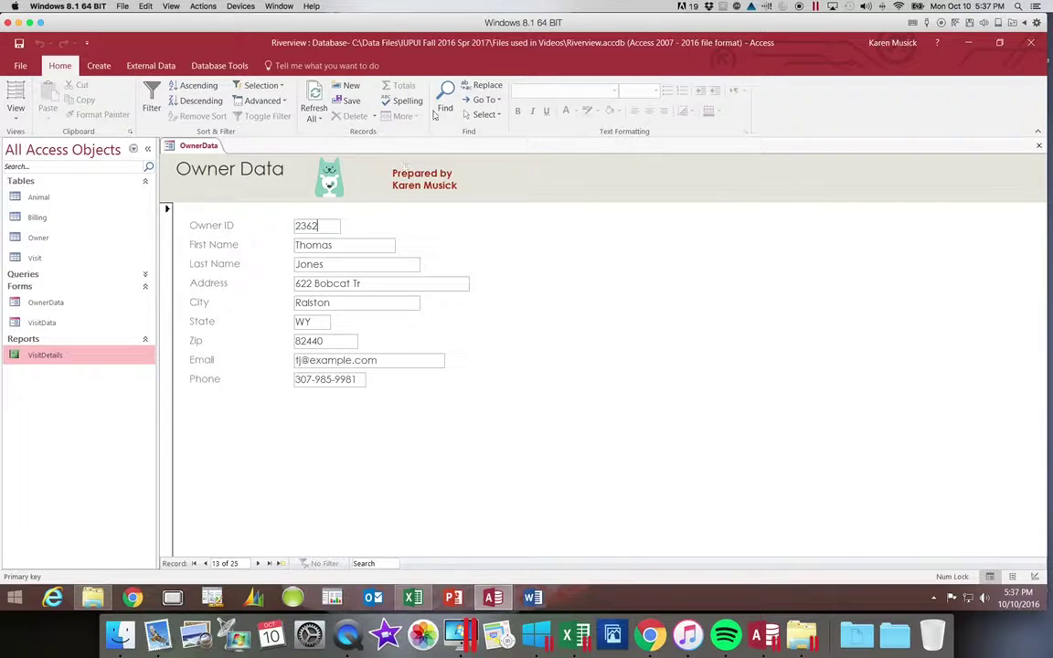
pyautogui.hotkey('ctrl', 'f')
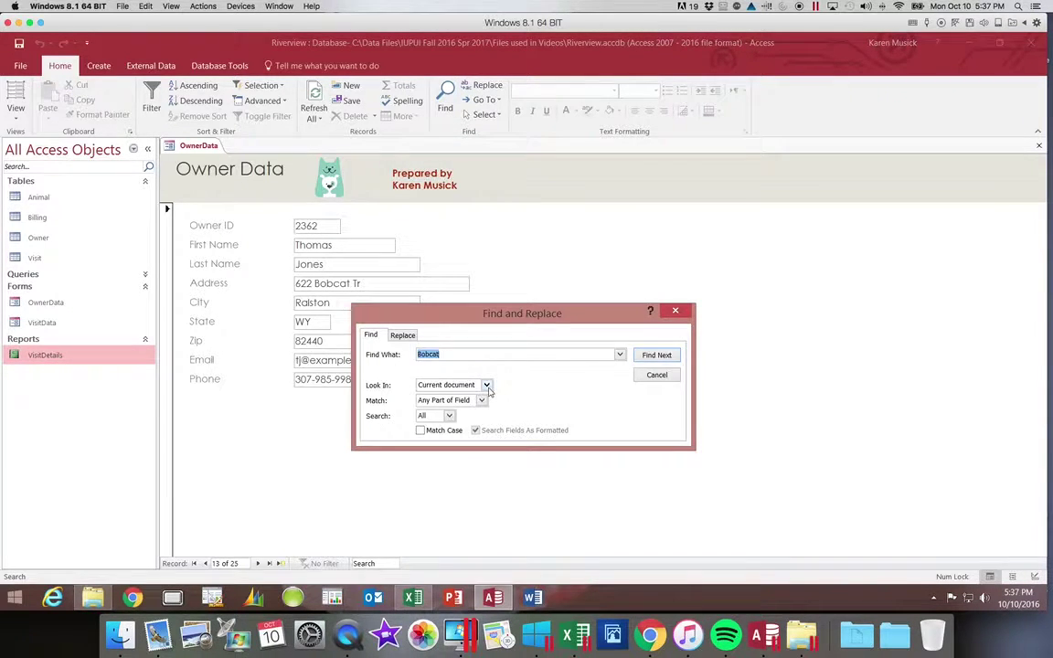
# Search for Bobcat in the Current field only, then dismiss the not-found message.
pyautogui.click(487, 385)
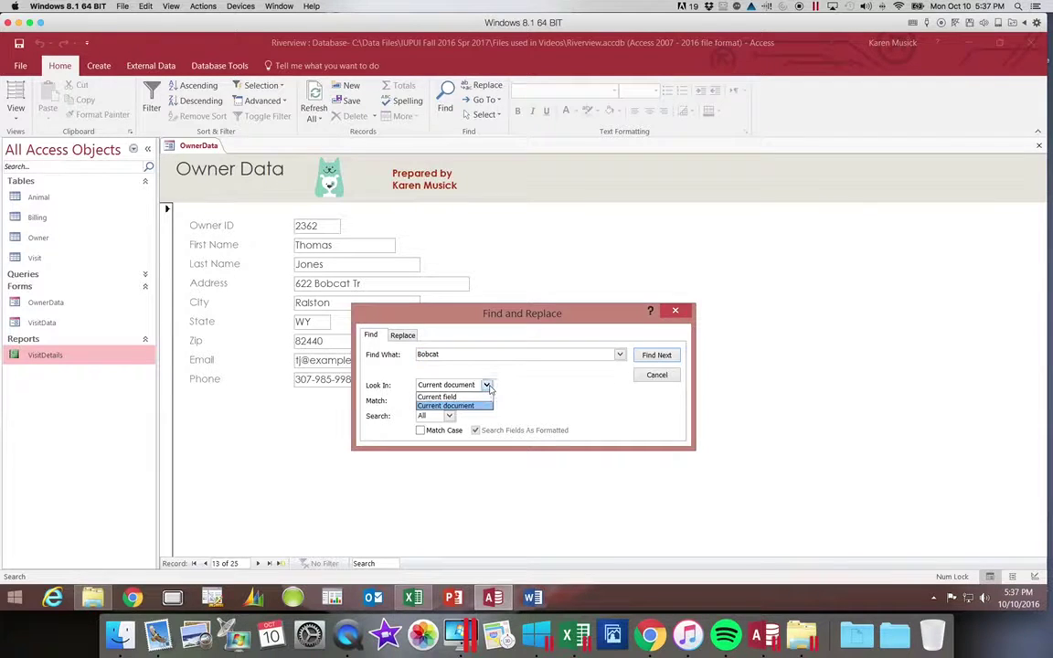
pyautogui.click(462, 395)
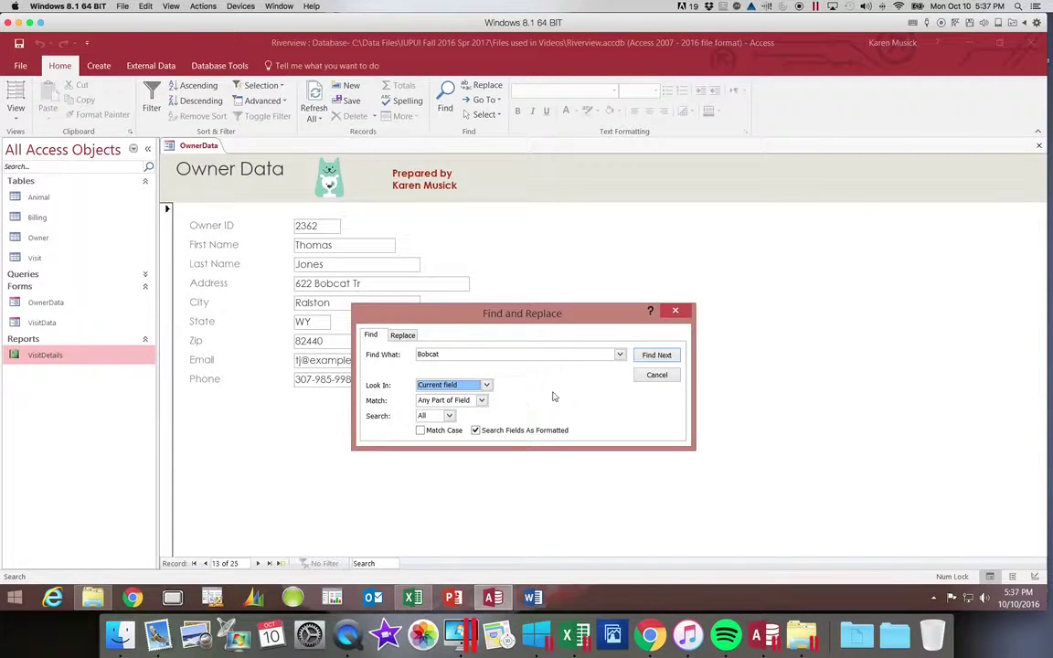
pyautogui.click(656, 356)
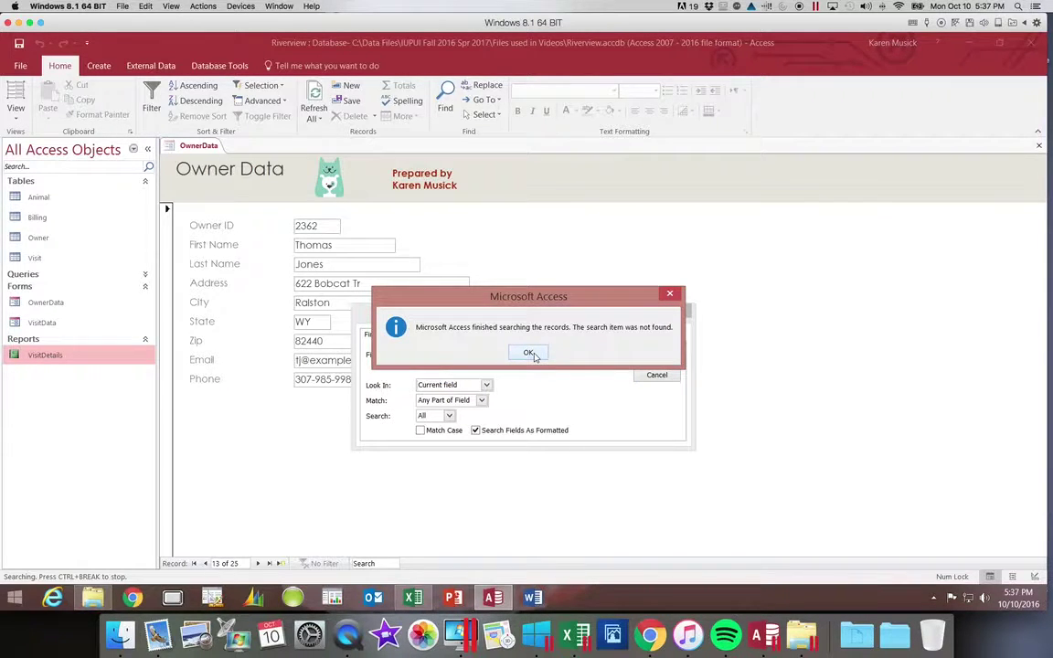
pyautogui.click(531, 354)
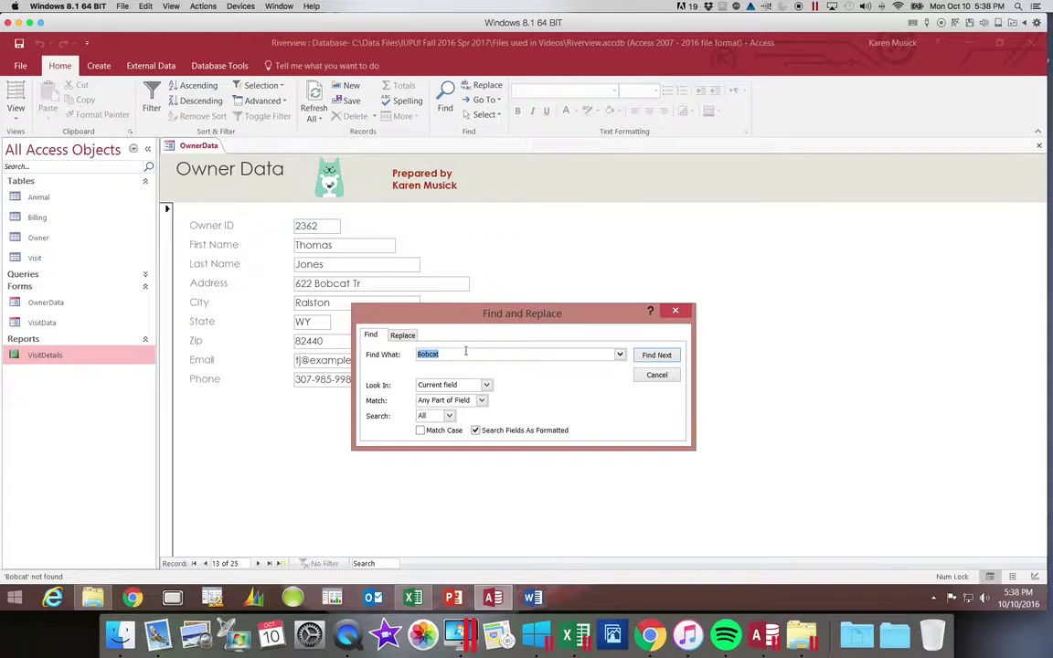
# Set Find What to '307-824*', searching the current document and matching whole field values.
pyautogui.click(402, 335)
pyautogui.press('BackSpace')
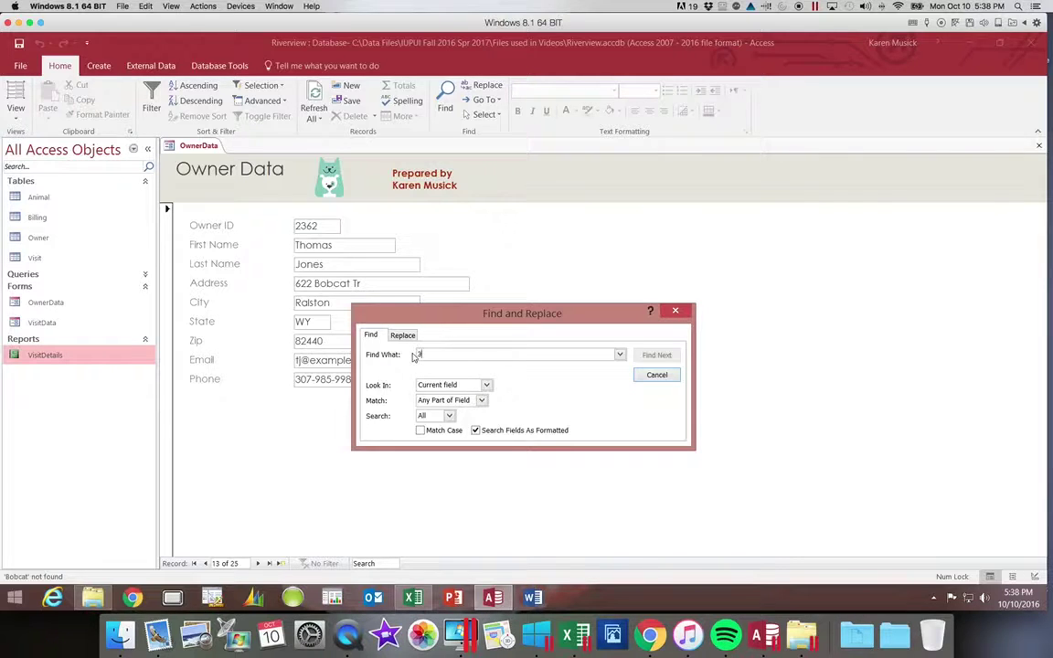
pyautogui.write('307-824')
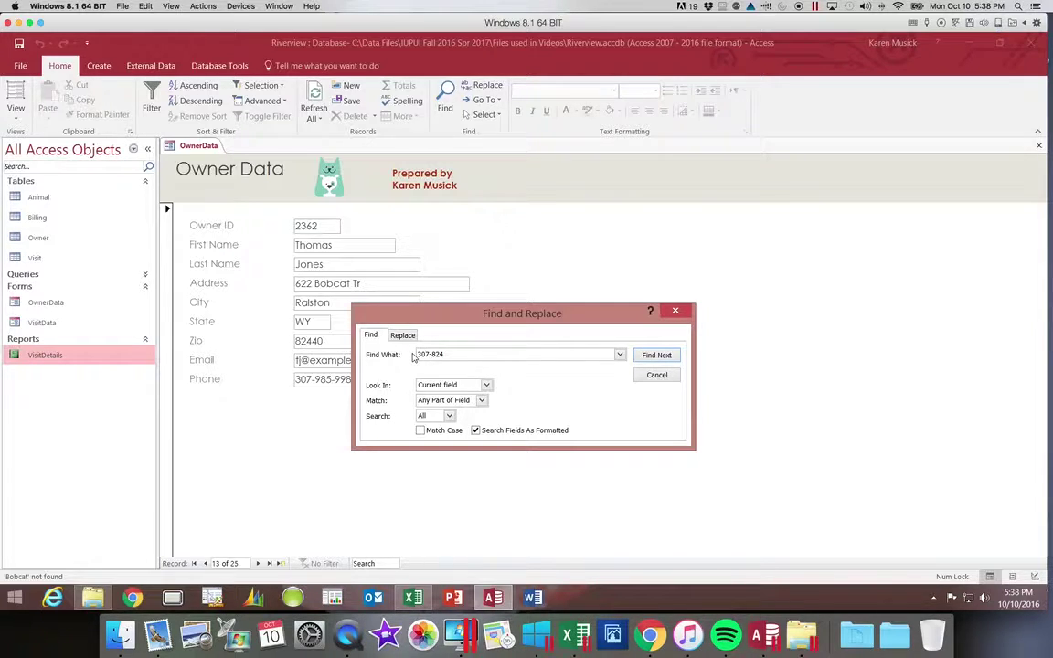
pyautogui.write('*')
pyautogui.click(487, 384)
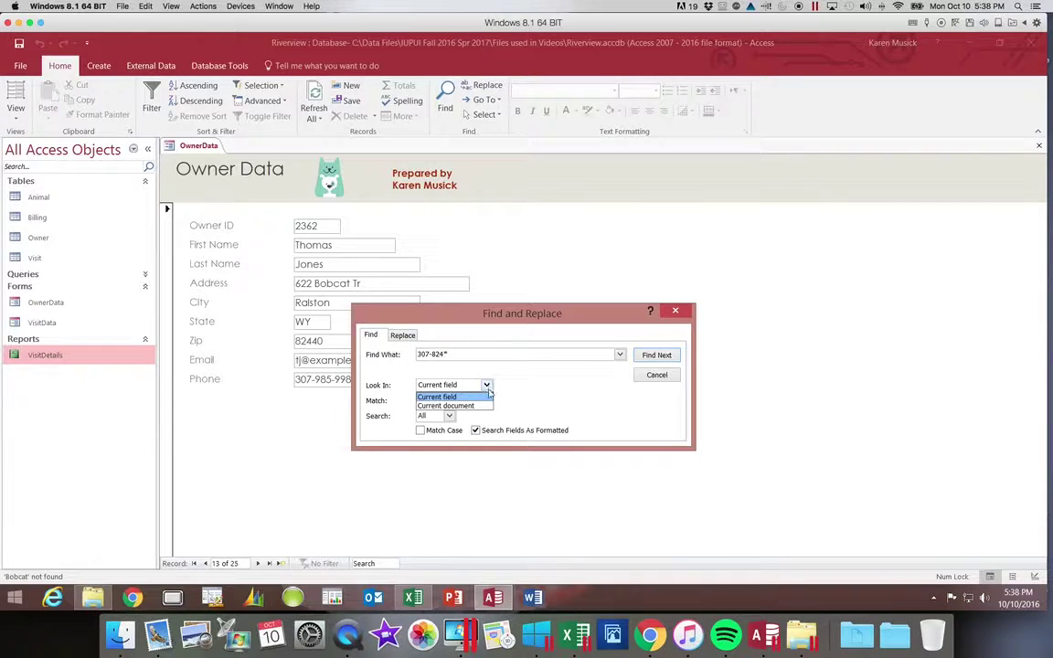
pyautogui.click(487, 406)
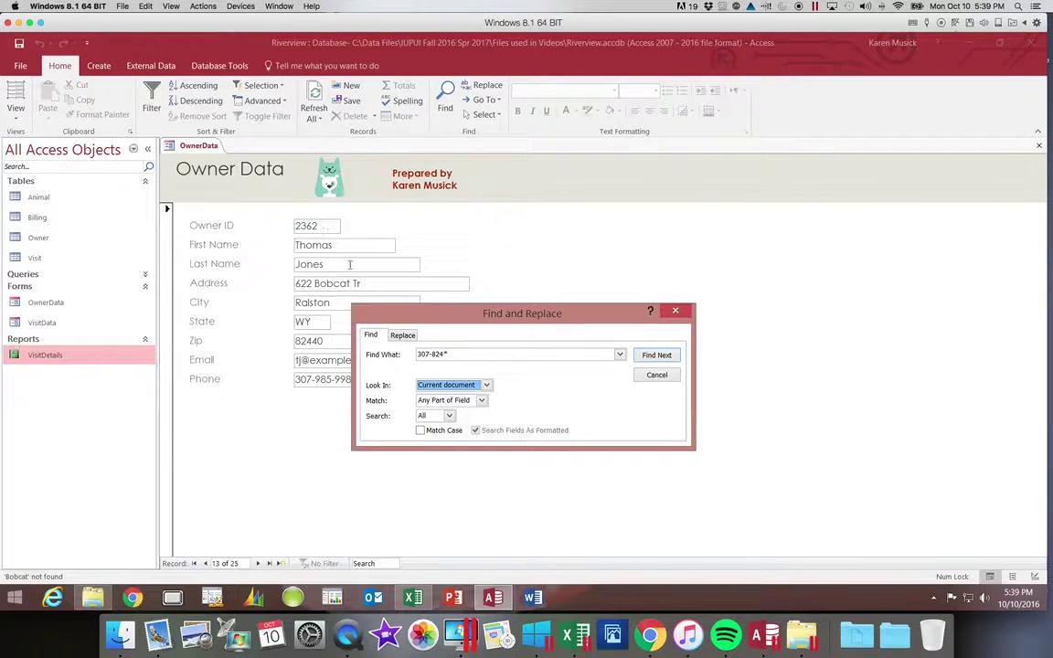
pyautogui.click(481, 400)
pyautogui.click(466, 421)
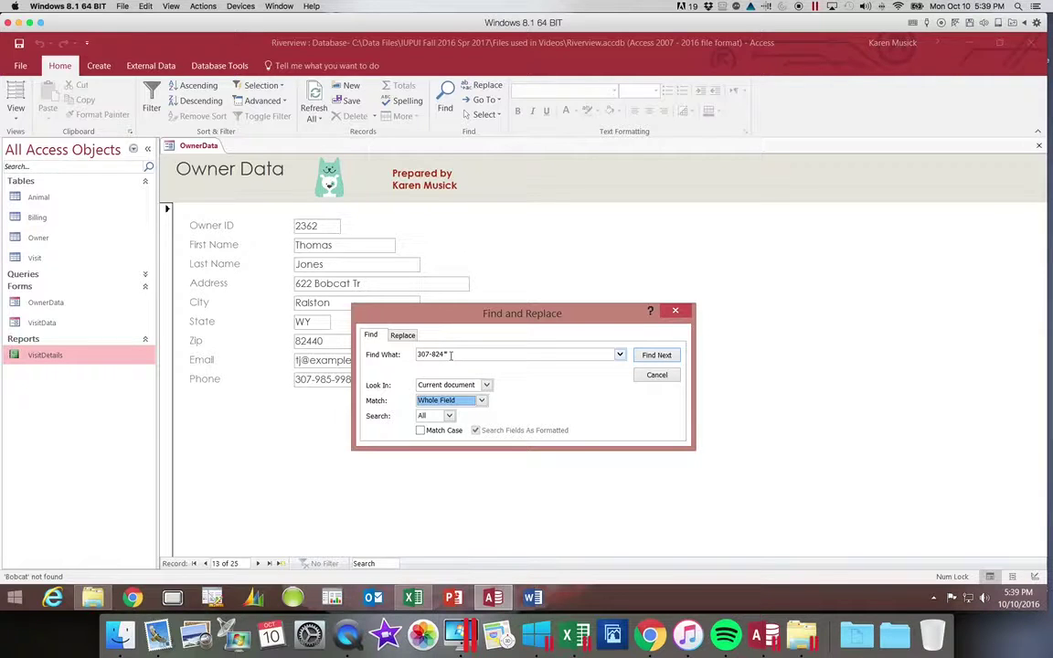
# Step through each owner whose phone matches 307-824* until no more matches, then dismiss the message.
pyautogui.click(656, 356)
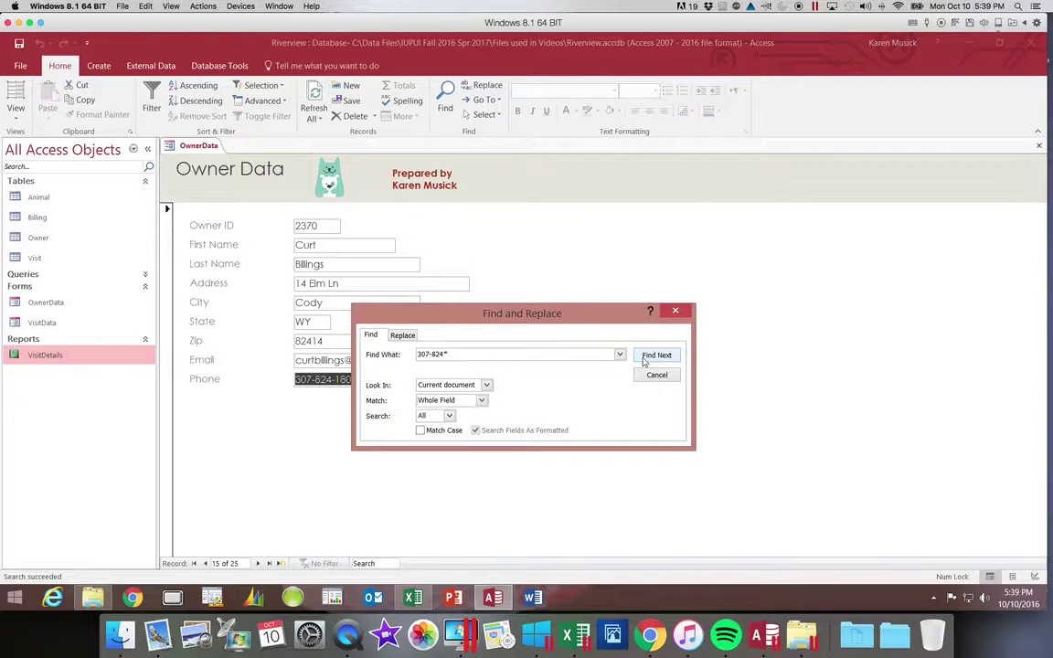
pyautogui.click(644, 360)
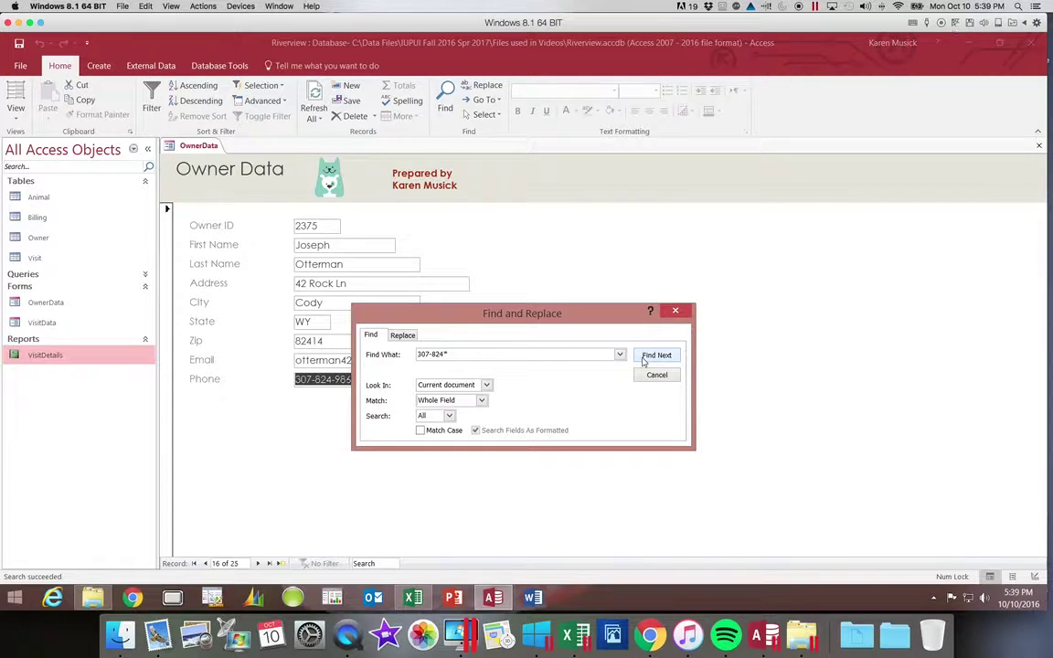
pyautogui.click(644, 360)
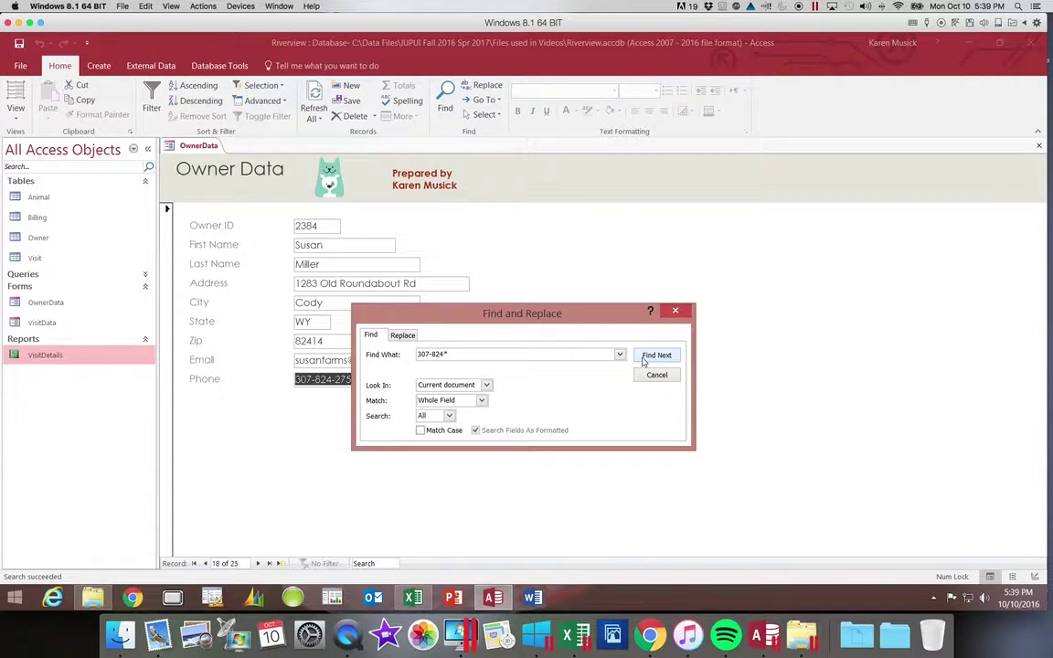
pyautogui.click(643, 360)
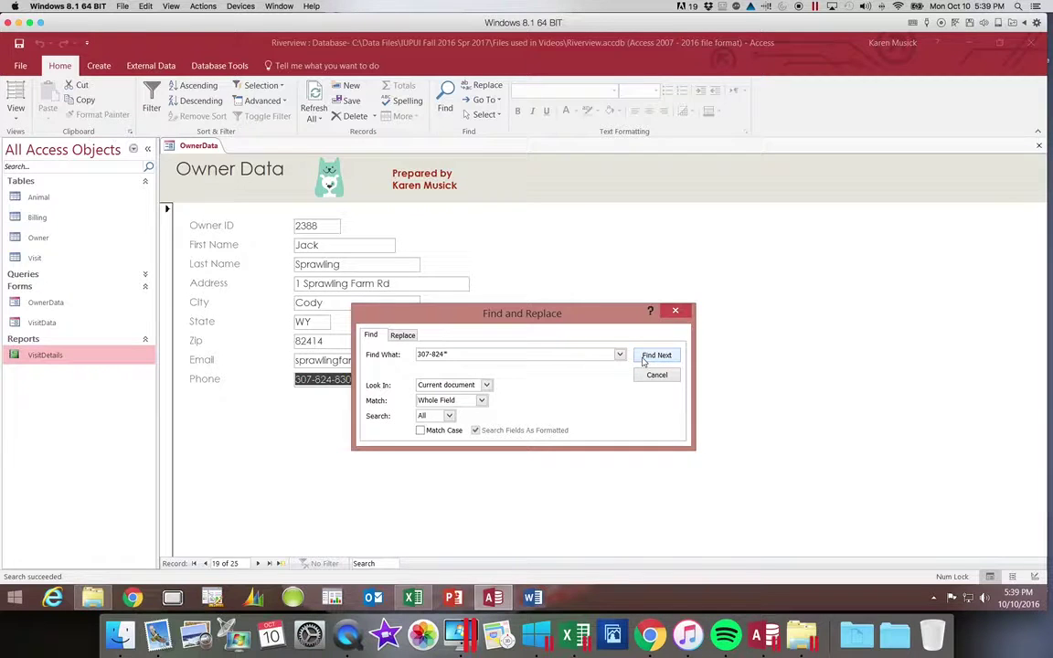
pyautogui.click(644, 360)
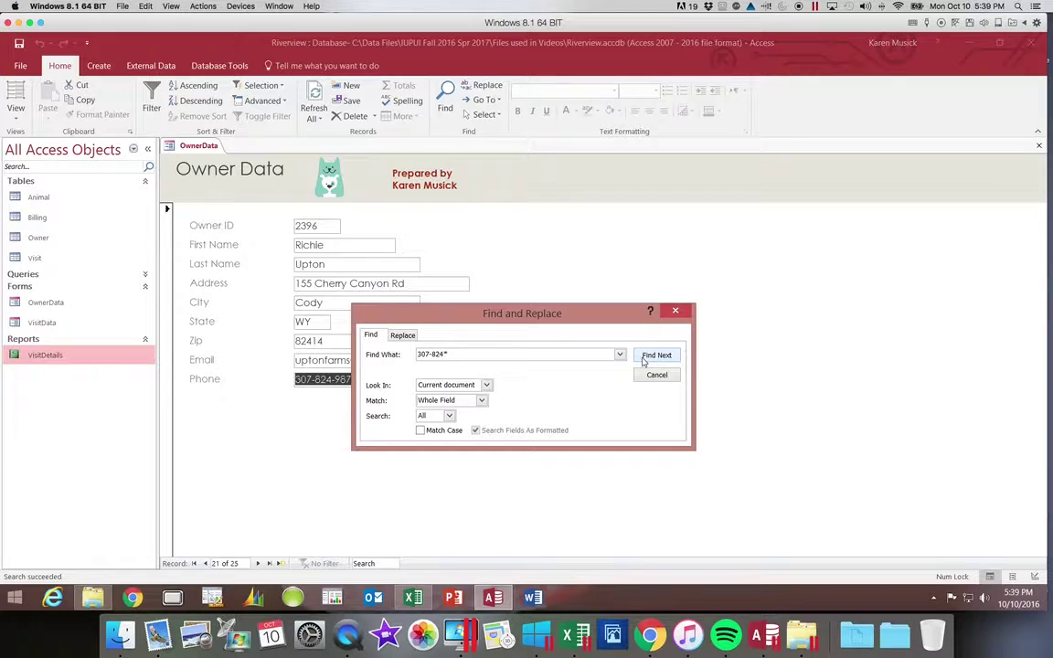
pyautogui.click(644, 361)
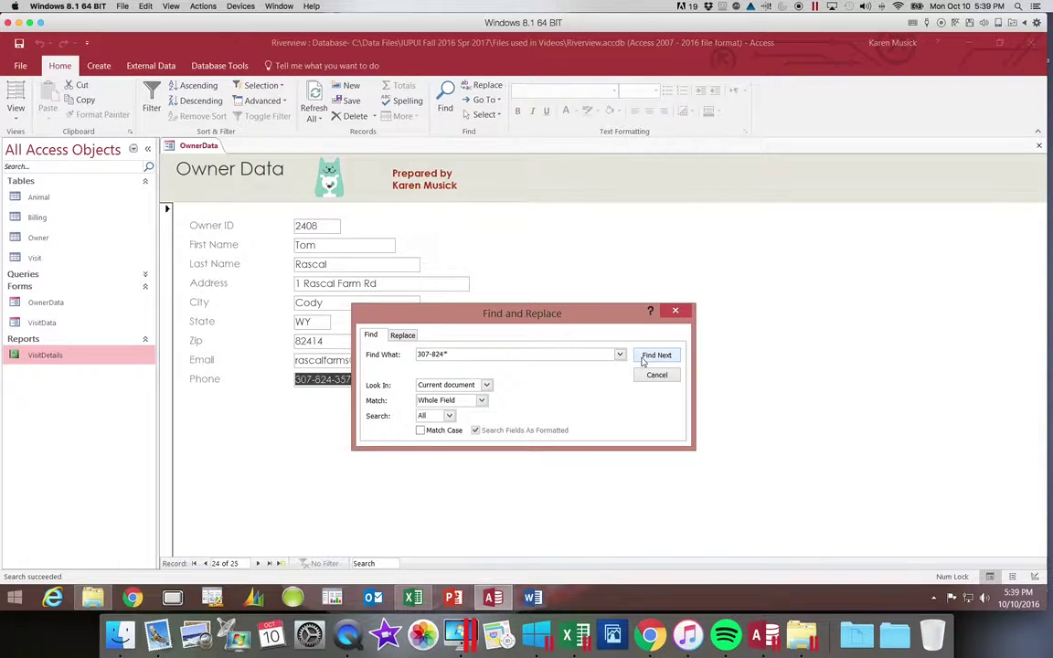
pyautogui.click(644, 360)
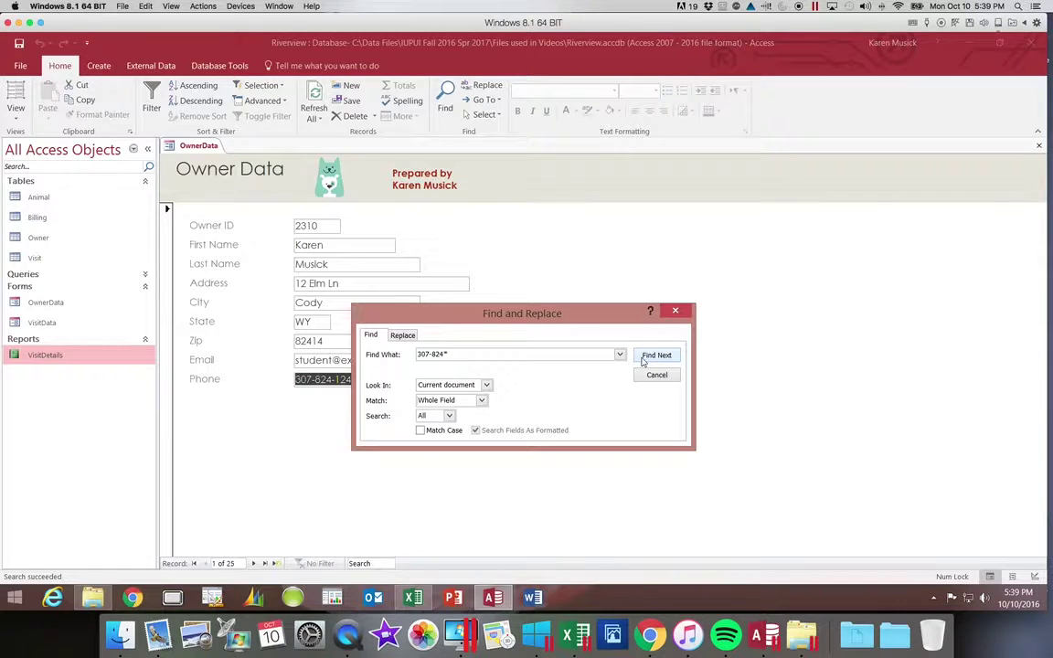
pyautogui.click(644, 360)
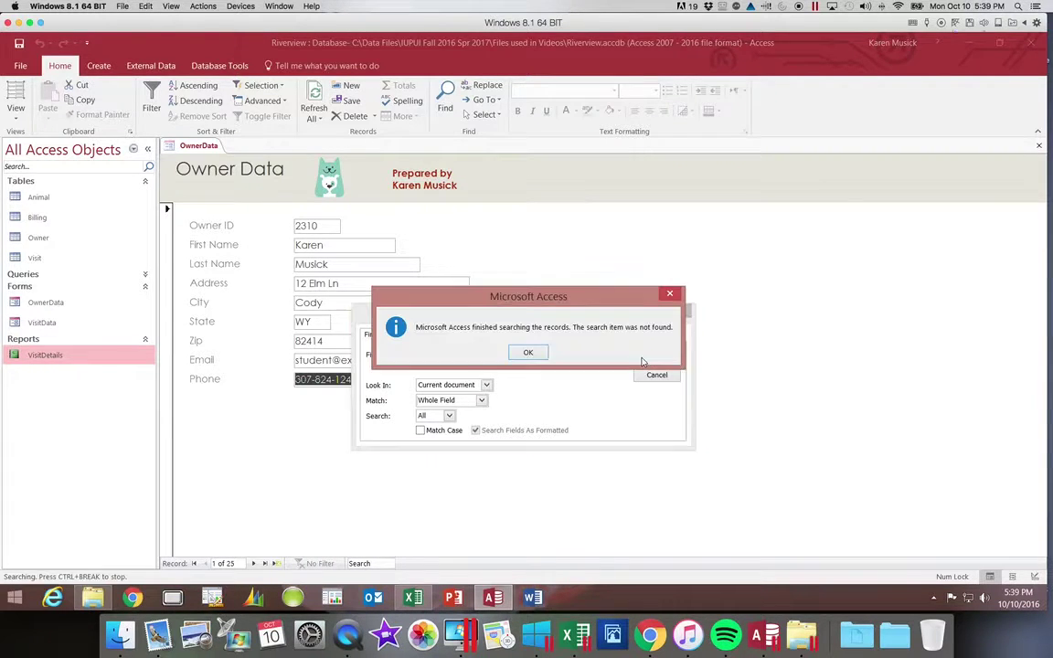
pyautogui.click(528, 353)
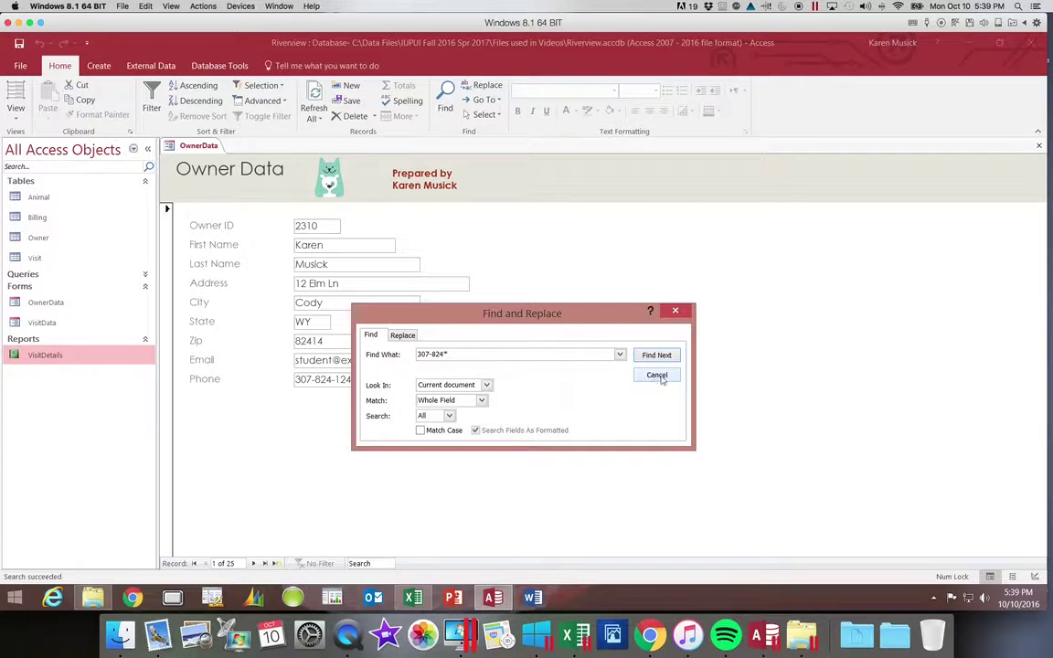
# Replace the phone search term with the owner's last name, capitalised, in Find What.
pyautogui.moveTo(459, 353); pyautogui.dragTo(402, 355)
pyautogui.press('capslock')
pyautogui.write('POW')
pyautogui.press('BackSpace')
pyautogui.press('BackSpace')
pyautogui.press('Tab')
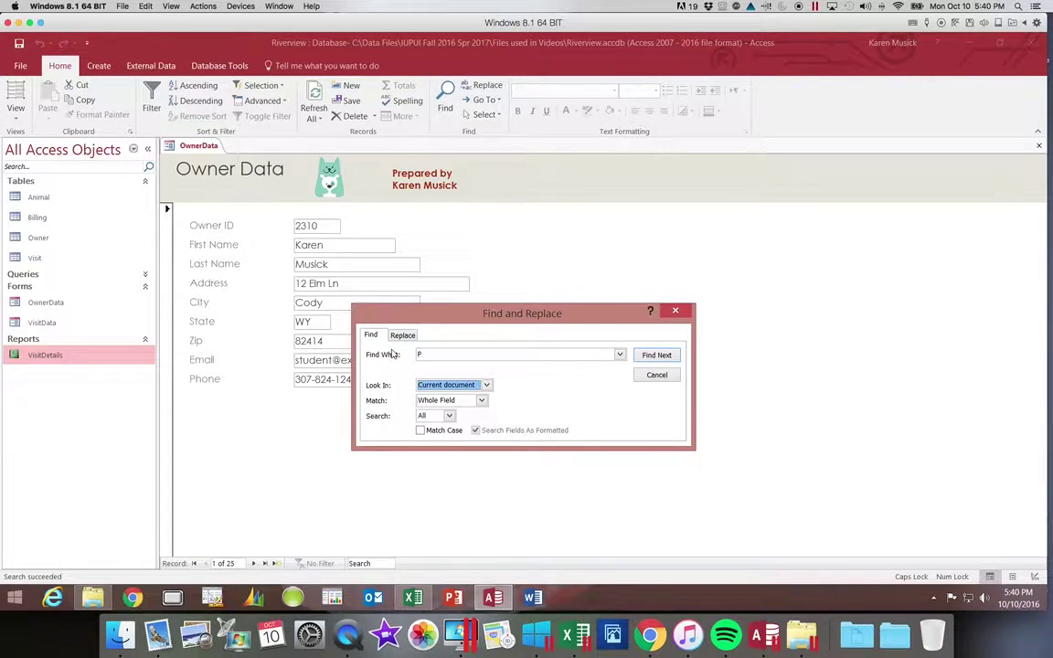
pyautogui.click(442, 354)
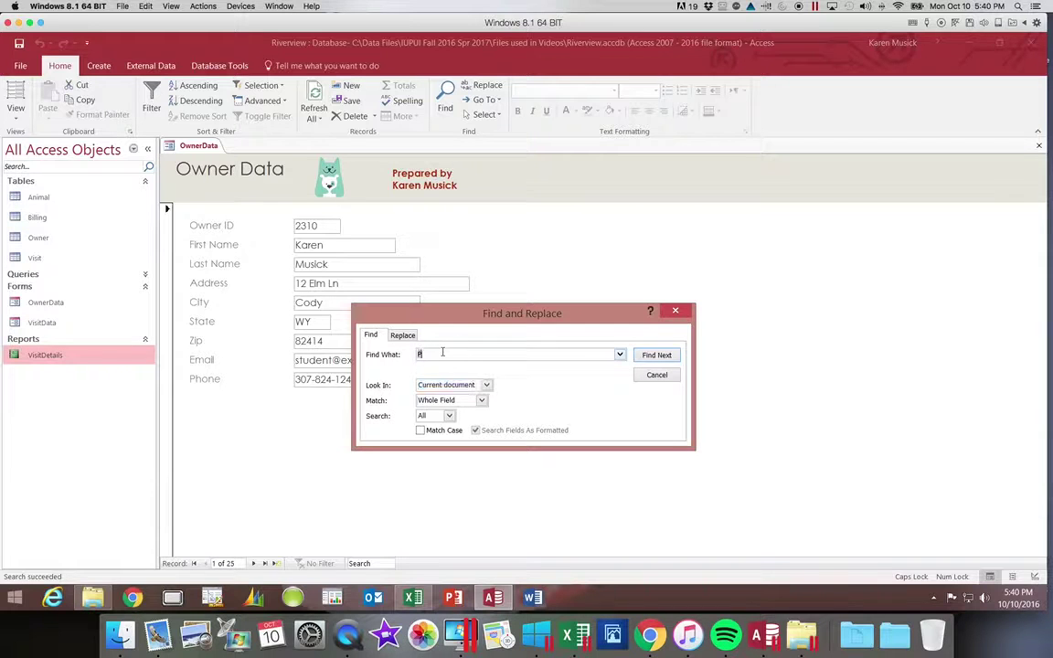
pyautogui.write('P')
pyautogui.press('capslock')
pyautogui.write('incher')
# Find the owner on record 3 and close the Find and Replace dialog.
pyautogui.click(647, 357)
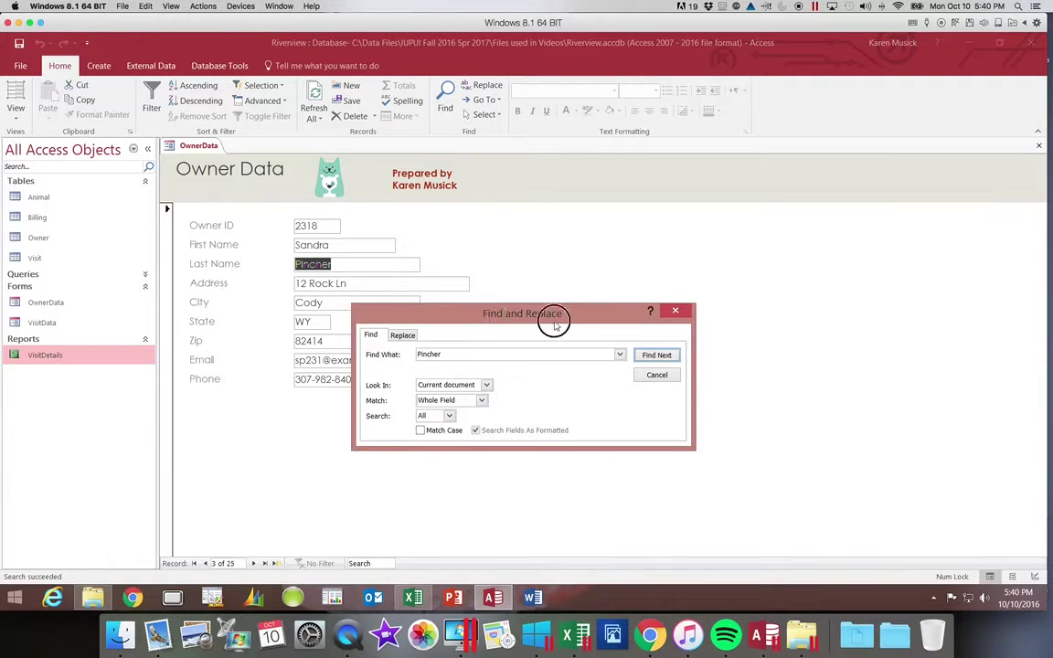
pyautogui.moveTo(479, 320); pyautogui.dragTo(670, 331)
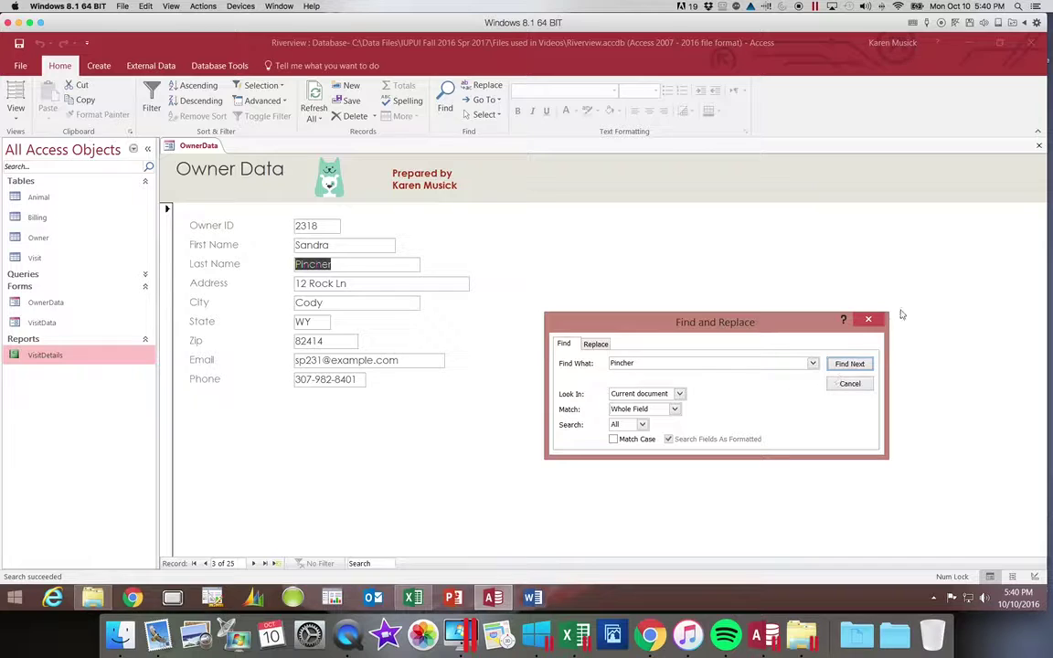
pyautogui.click(868, 320)
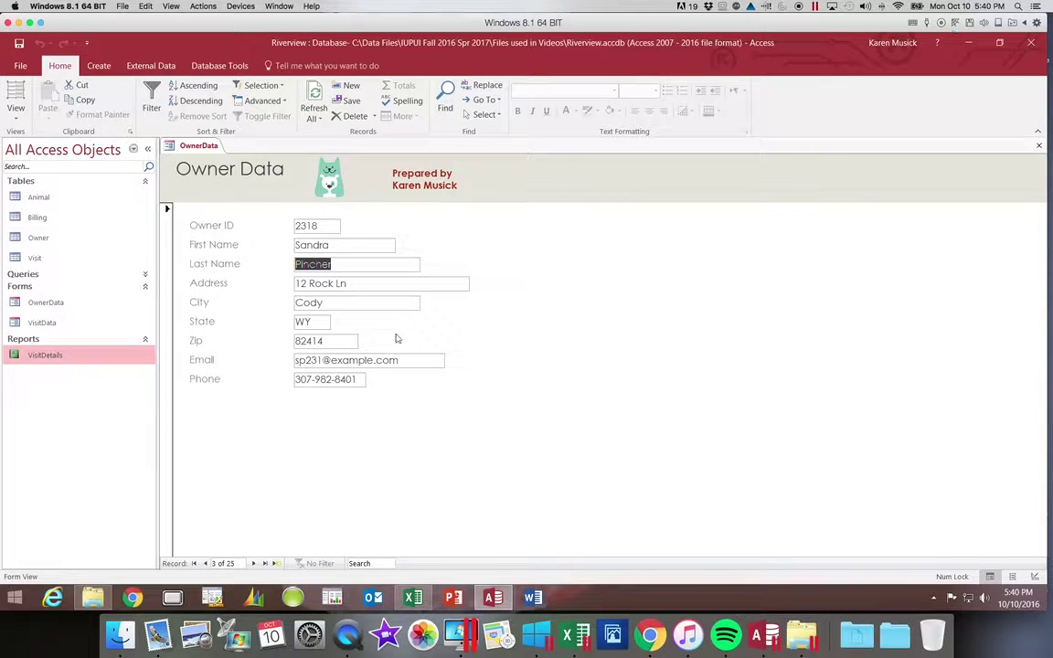
# Enter record 3's new street, city and zip, save the edit, and start a blank owner record.
pyautogui.moveTo(361, 282); pyautogui.dragTo(276, 283)
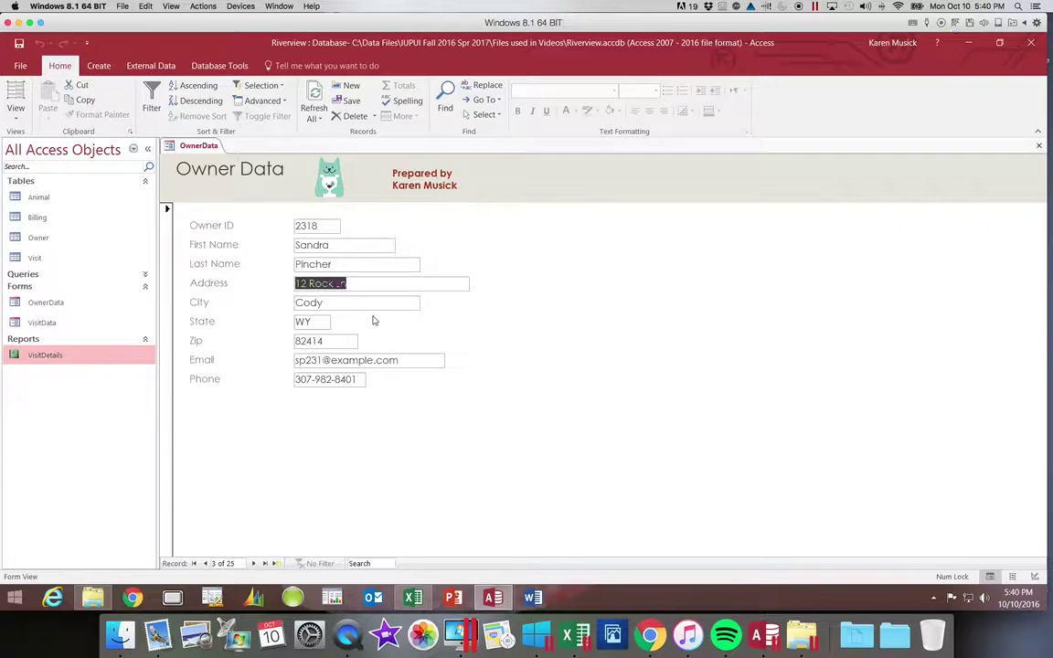
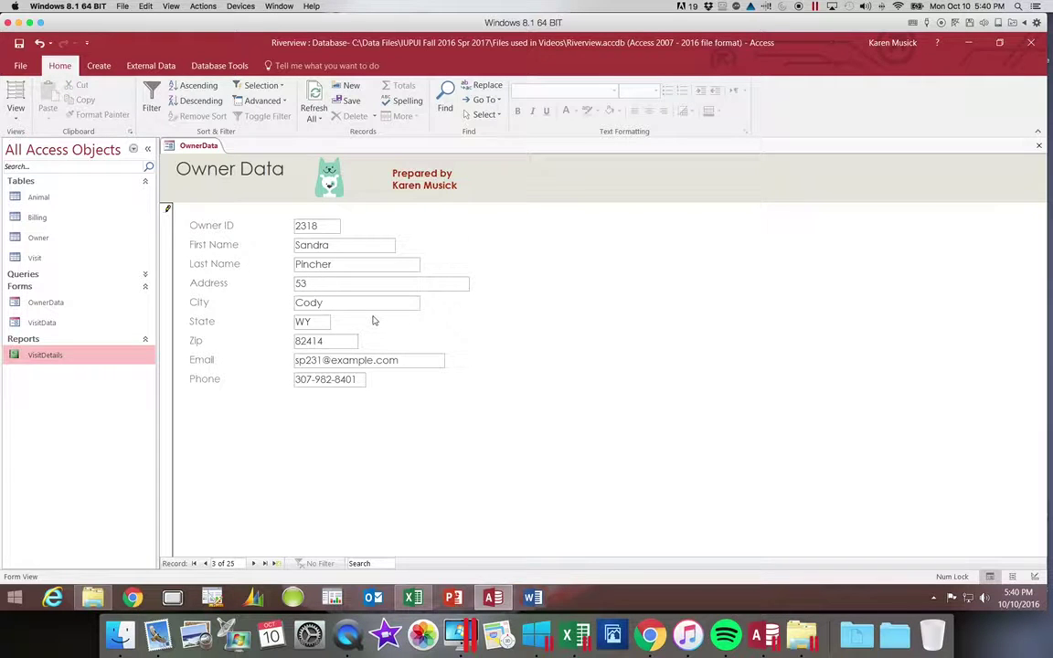
pyautogui.press('Tab')
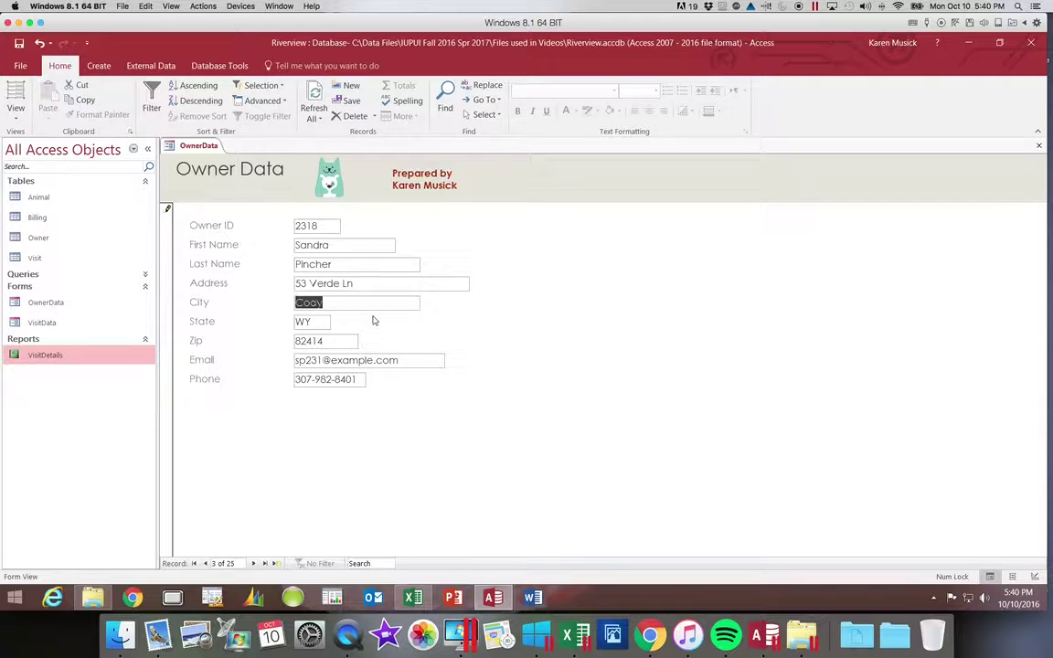
pyautogui.write('Powell')
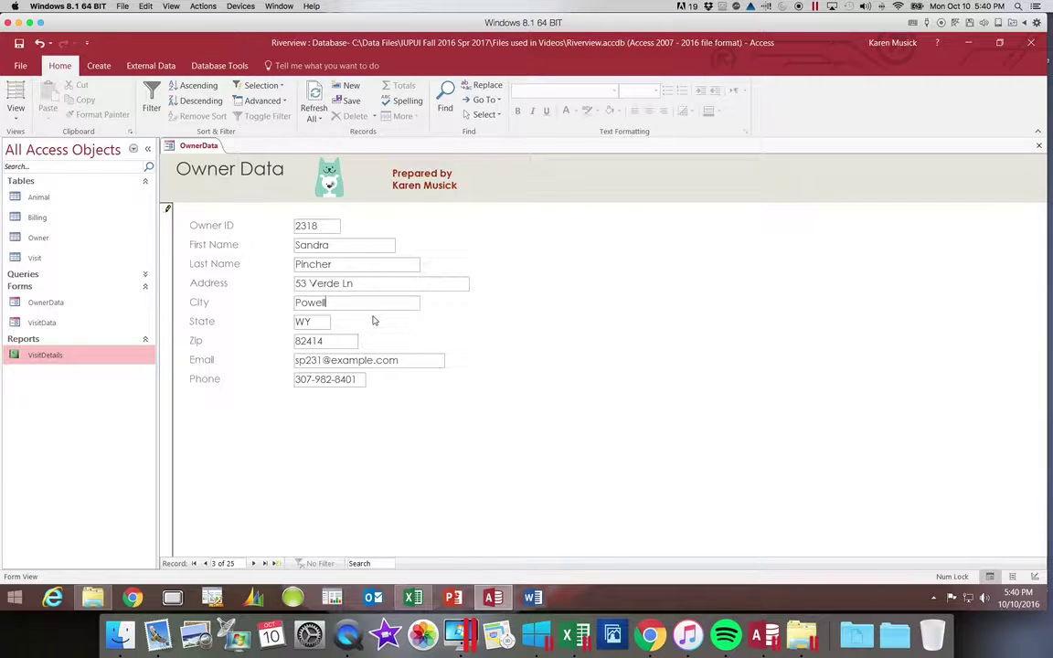
pyautogui.press('Tab')
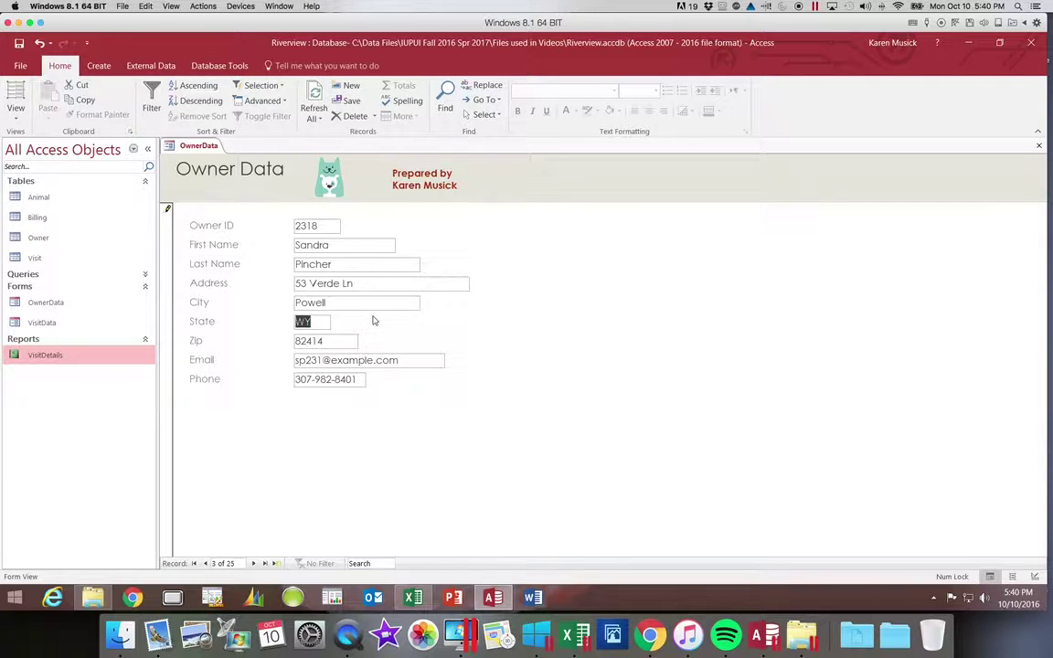
pyautogui.press('Tab')
pyautogui.write('82440')
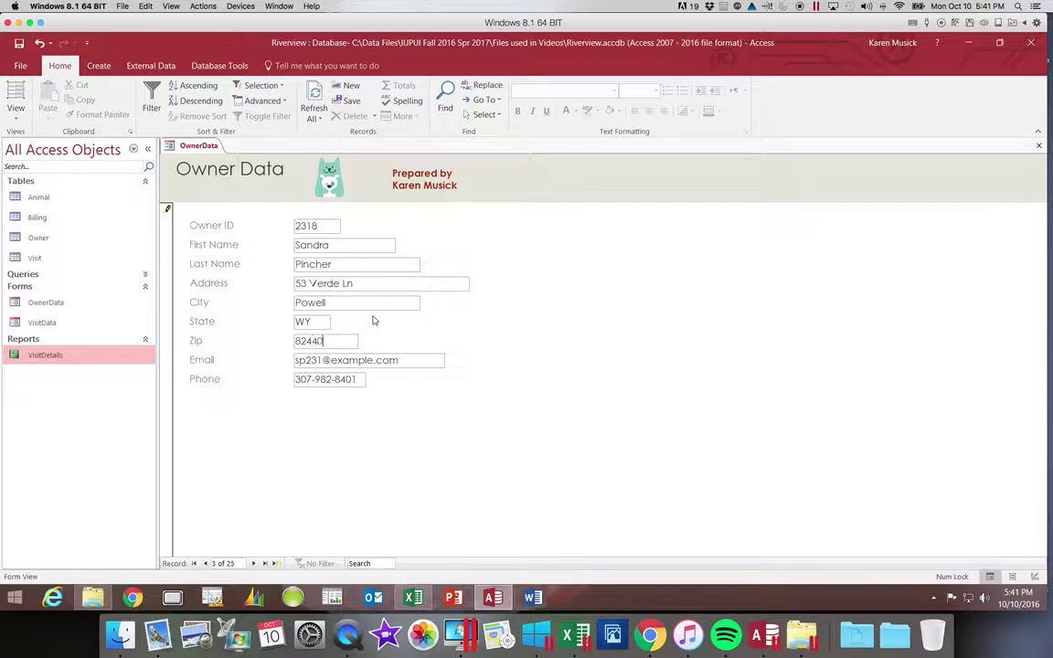
pyautogui.press('Tab')
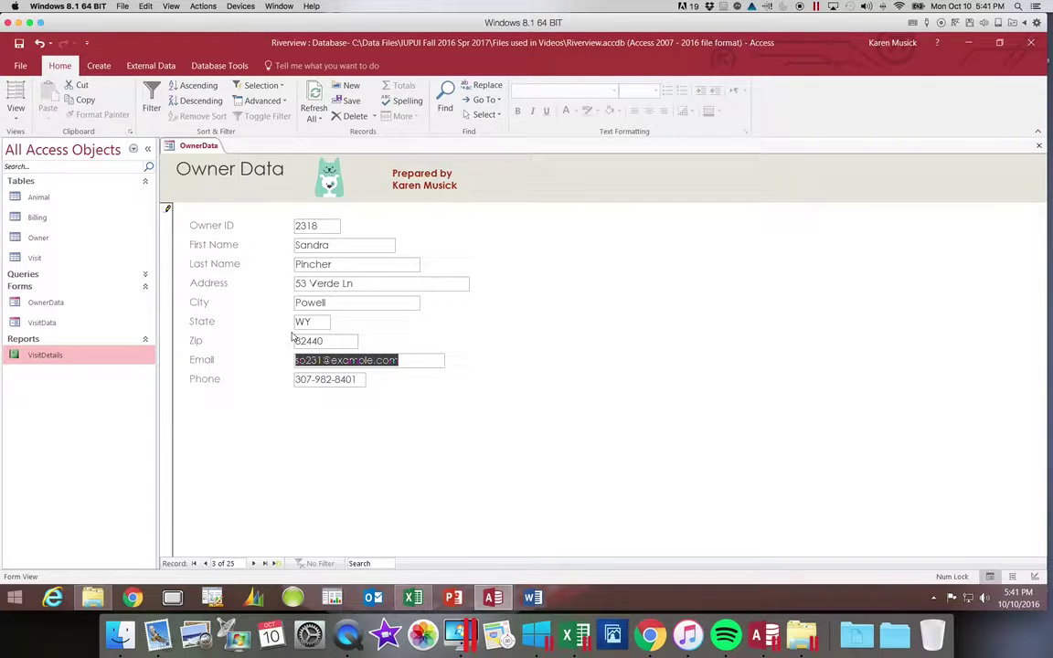
pyautogui.press('Tab')
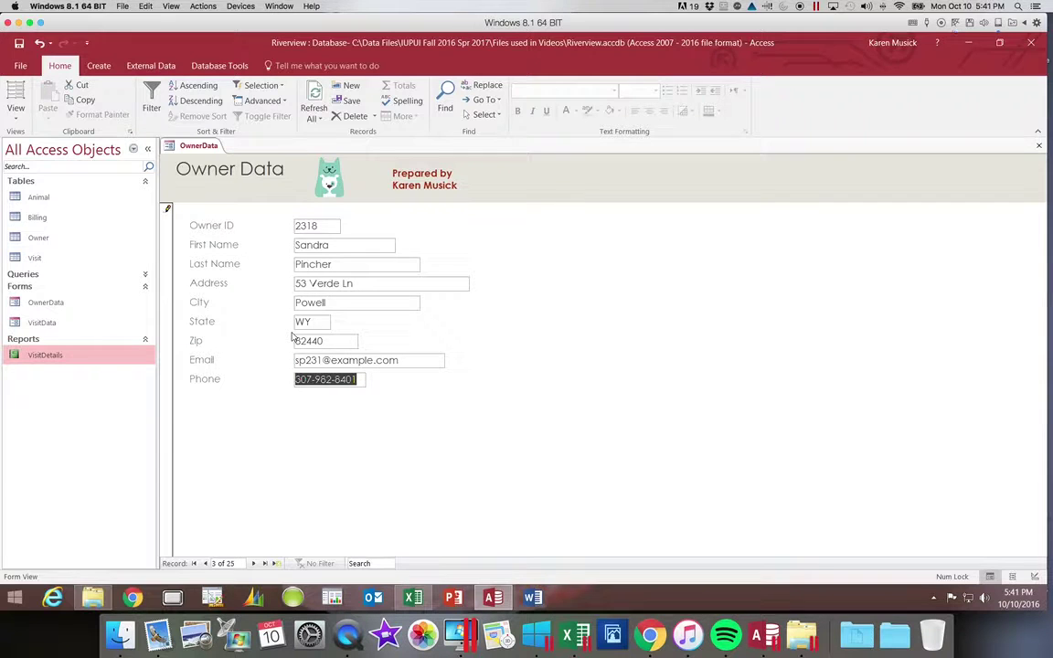
pyautogui.press('Tab')
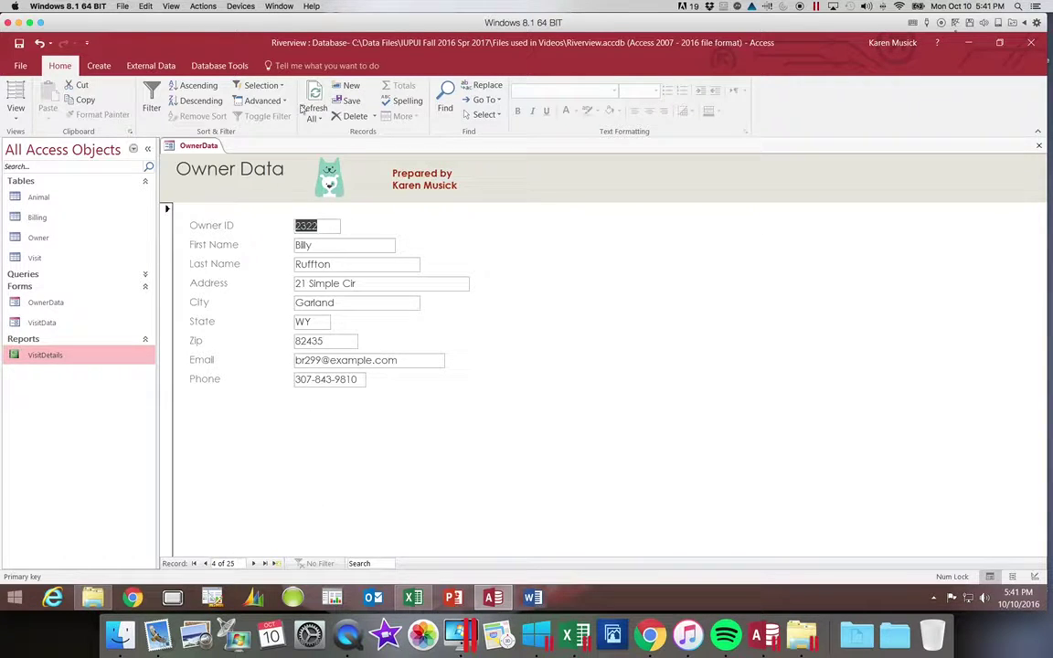
pyautogui.click(352, 88)
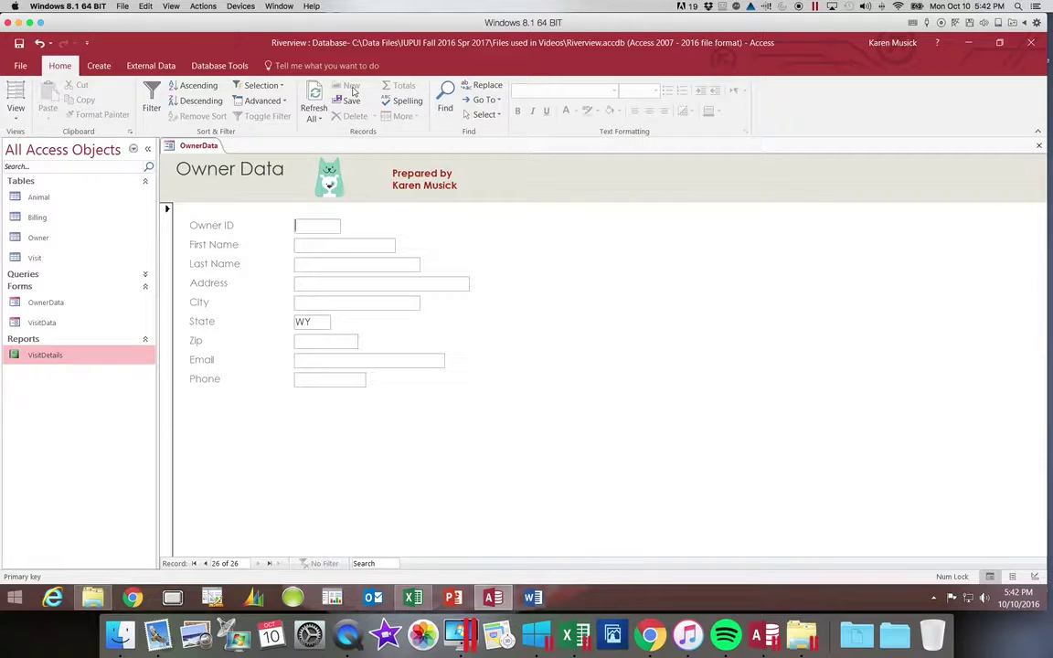
# Enter Owner ID 2416 with the new owner's first name, last name, street and city.
pyautogui.write('2416')
pyautogui.press('Tab')
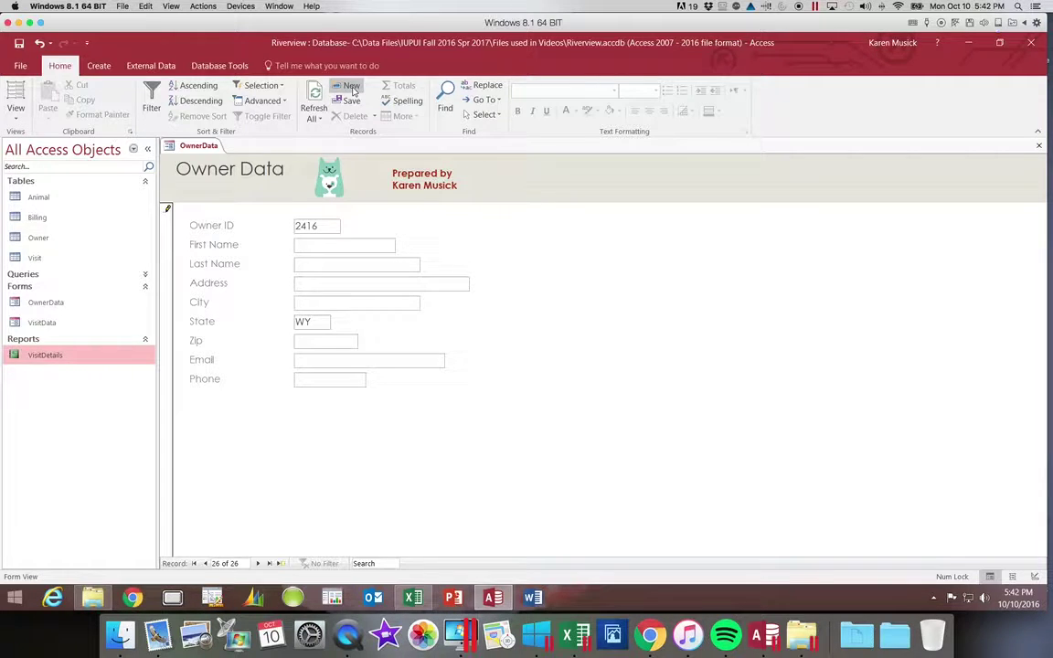
pyautogui.press('Tab')
pyautogui.press('Tab')
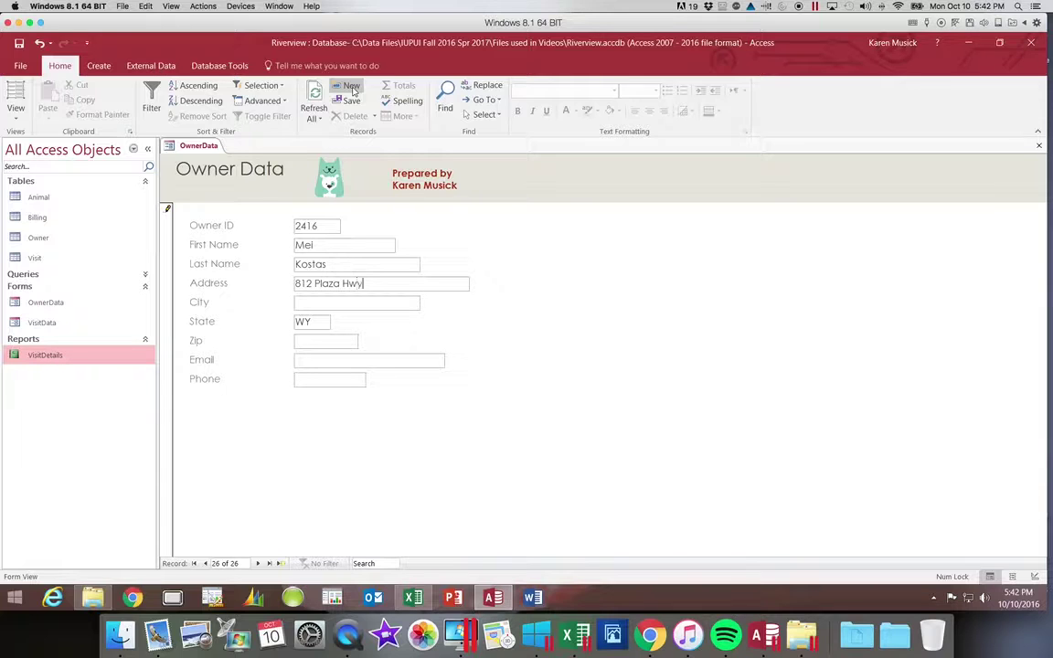
pyautogui.press('Tab')
pyautogui.write('Elk Butte')
pyautogui.press('Tab')
# Fill in the new owner's zip code, e-mail and phone, then save and start another record.
pyautogui.press('Tab')
pyautogui.write('82433')
pyautogui.press('Tab')
pyautogui.write('meow')
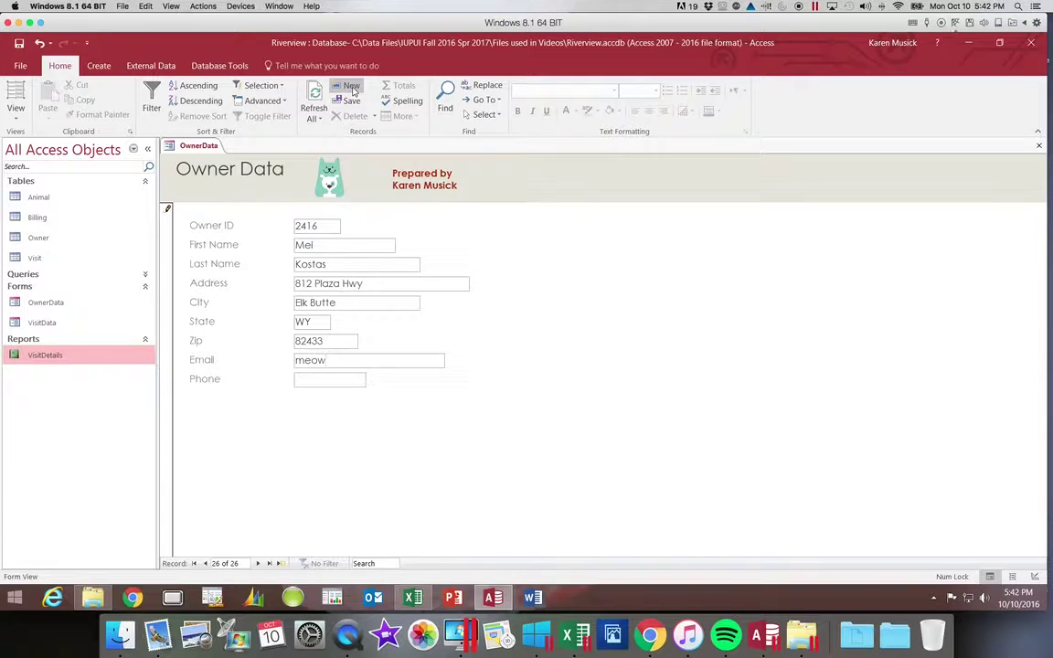
pyautogui.write('meow@example.com')
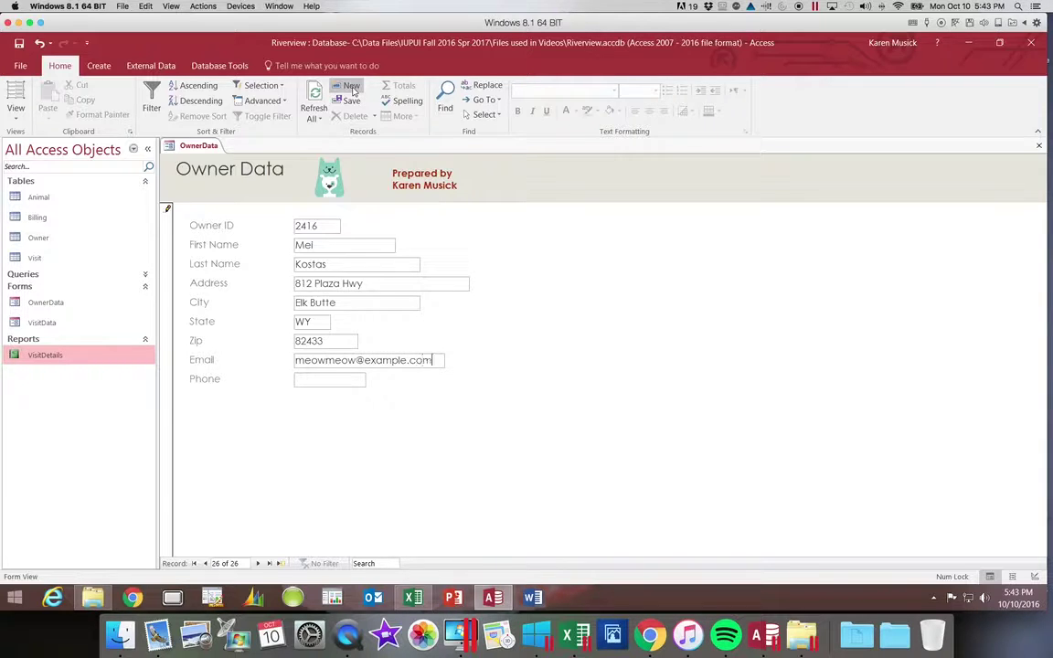
pyautogui.press('Tab')
pyautogui.click(352, 86)
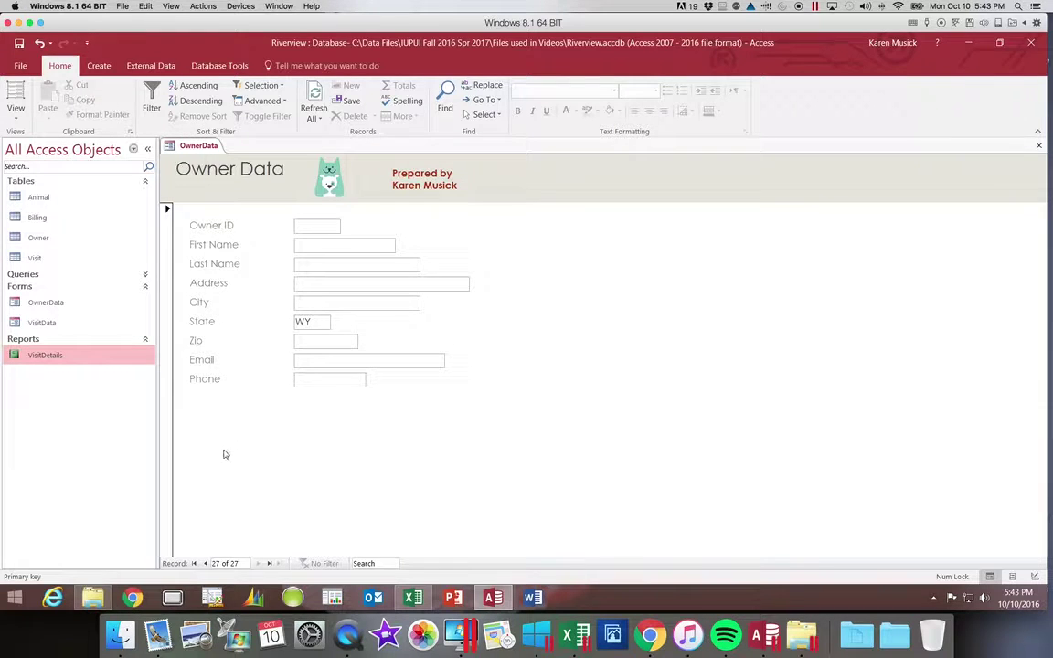
# Return to the first owner record and open Print Preview of the OwnerData form.
pyautogui.click(194, 564)
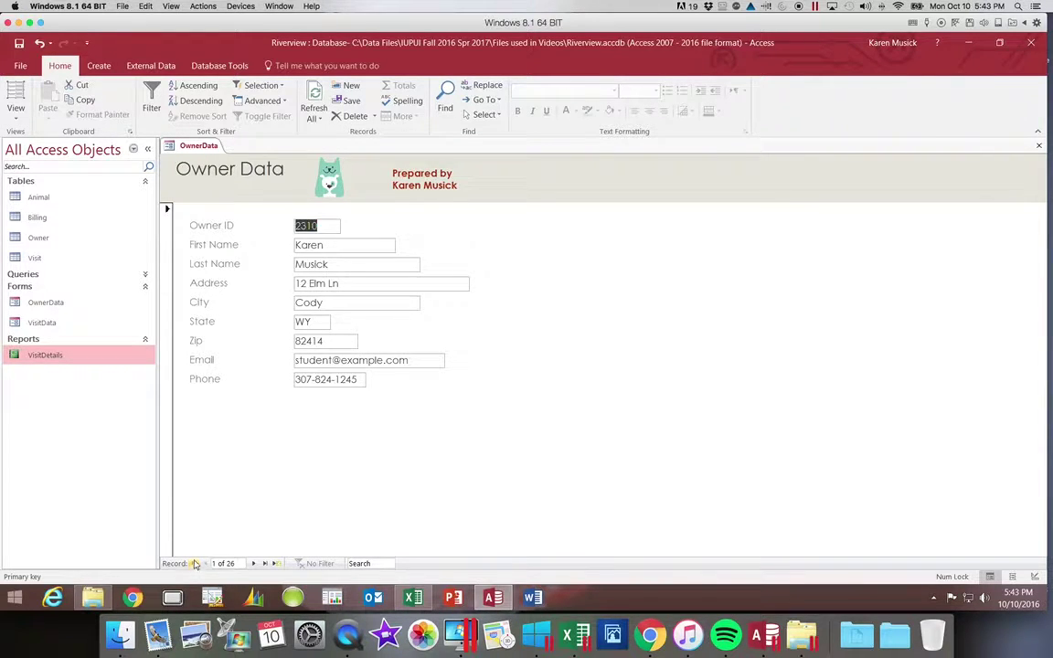
pyautogui.click(21, 62)
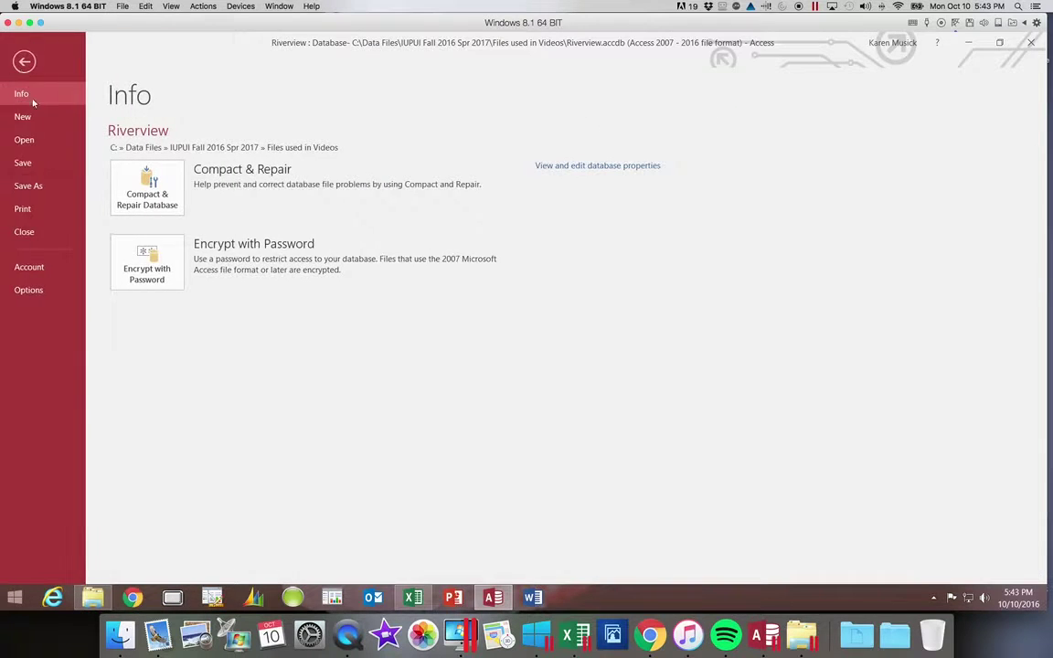
pyautogui.click(36, 209)
pyautogui.click(149, 267)
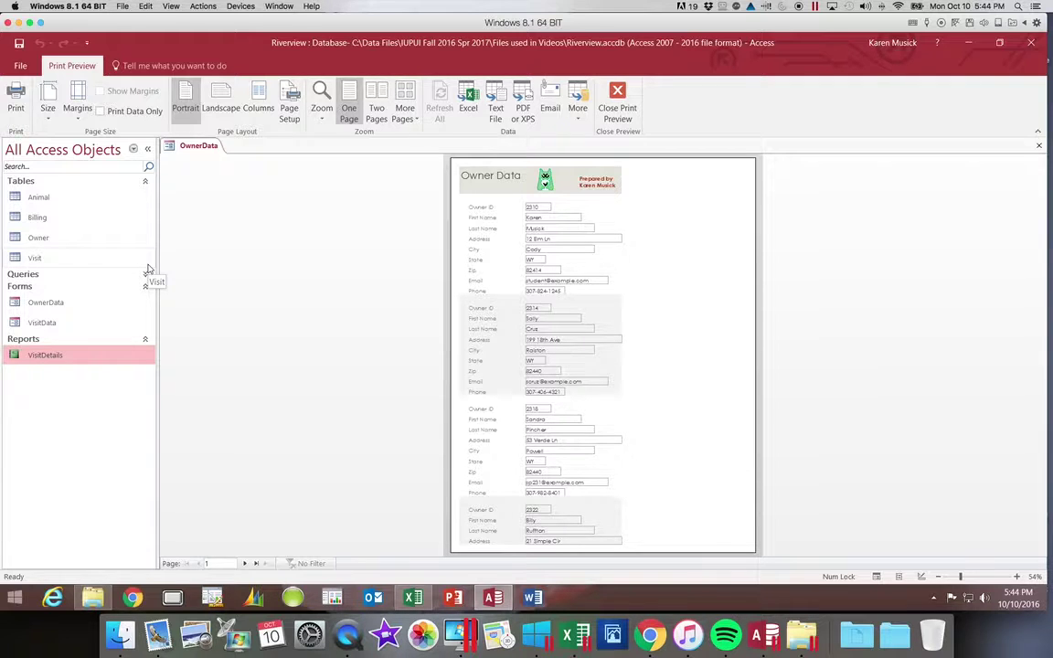
# Page through the preview to page 5, then close Print Preview.
pyautogui.click(246, 563)
pyautogui.click(246, 563)
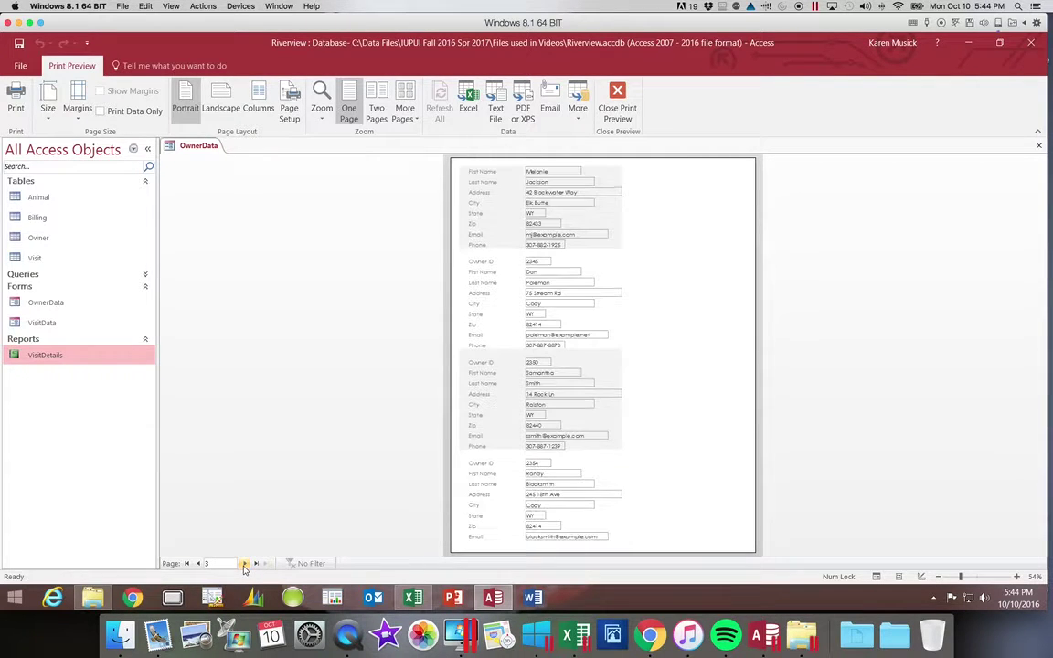
pyautogui.click(245, 564)
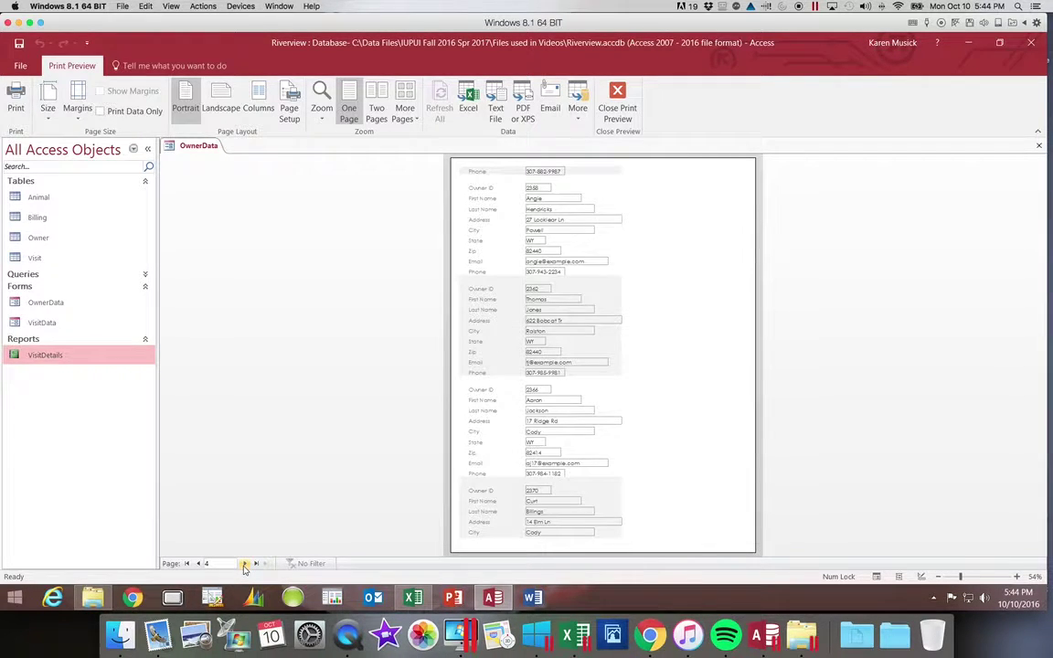
pyautogui.click(245, 564)
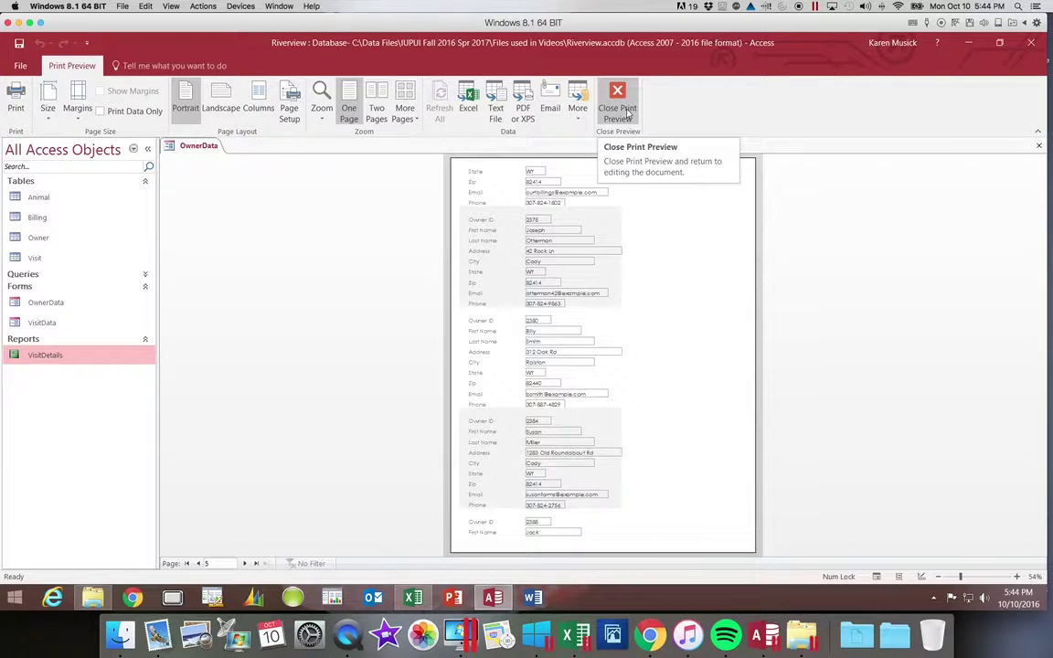
pyautogui.click(627, 111)
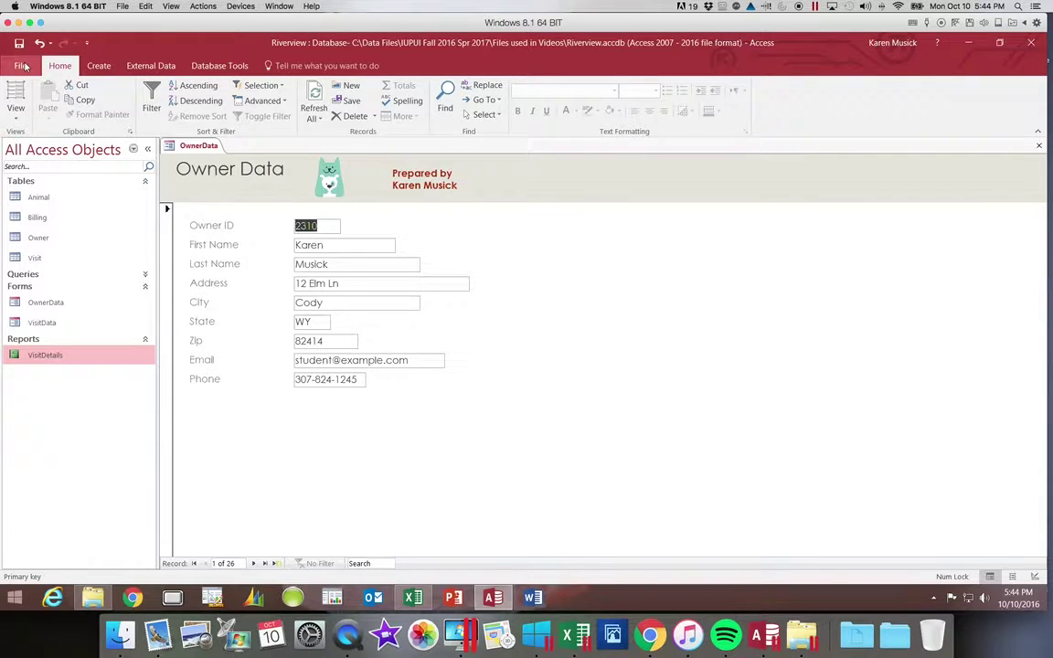
# Print only the selected record to the Adobe PDF printer, saving it as OwnerData.pdf.
pyautogui.click(22, 66)
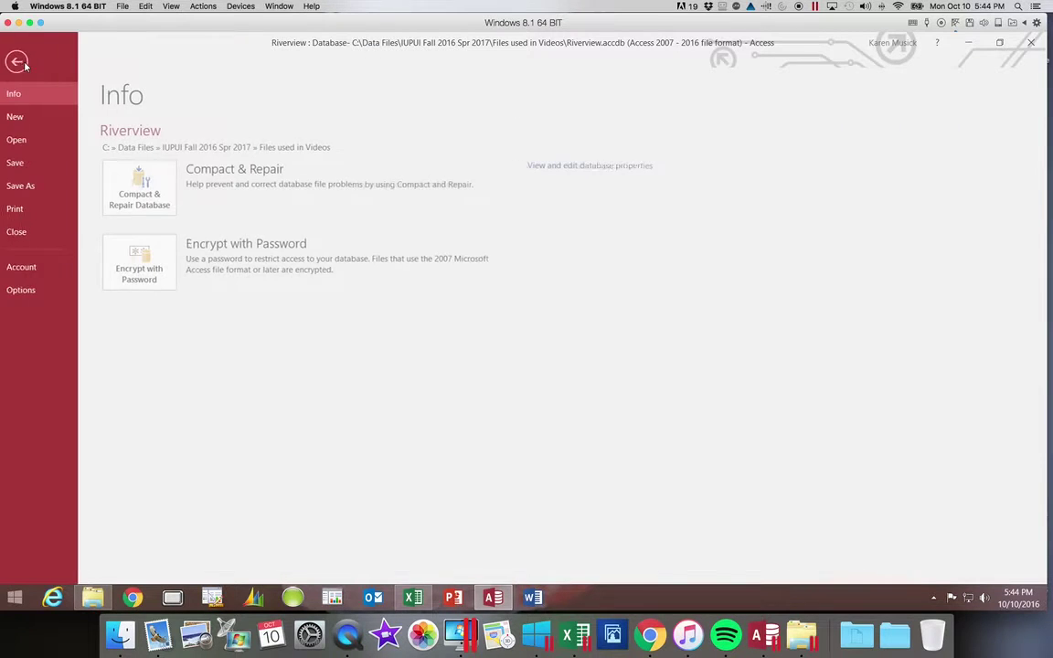
pyautogui.click(33, 212)
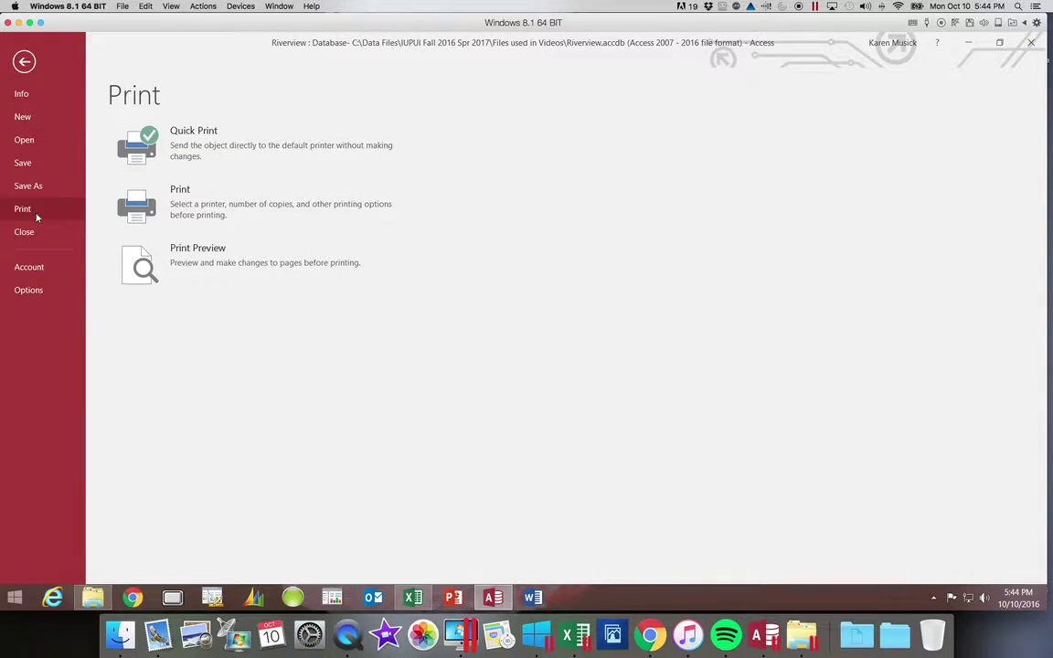
pyautogui.click(126, 202)
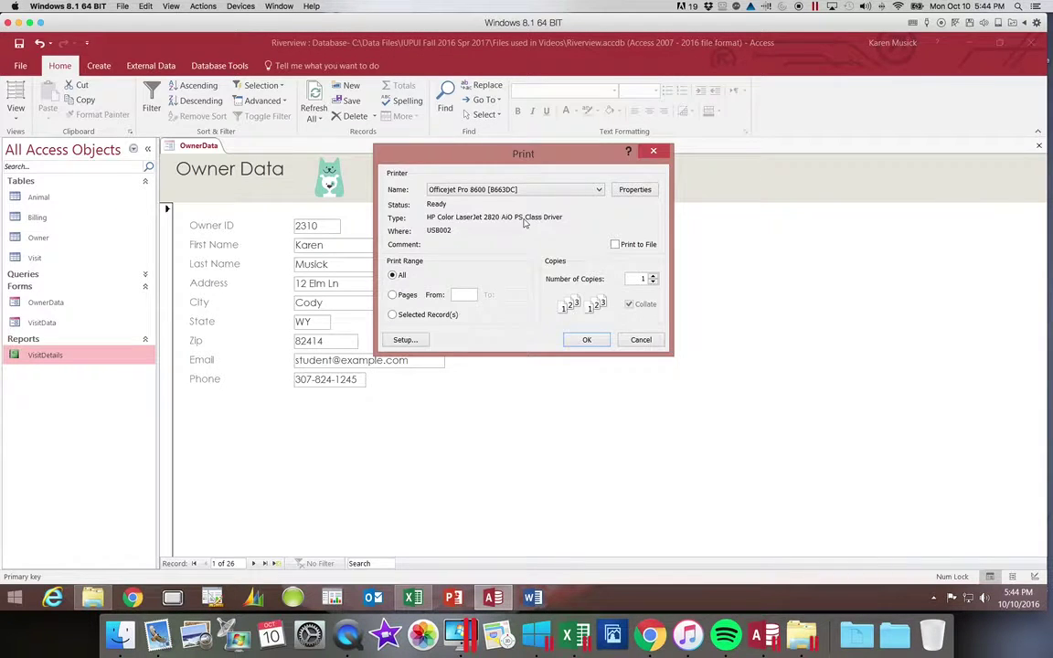
pyautogui.click(393, 316)
pyautogui.click(599, 189)
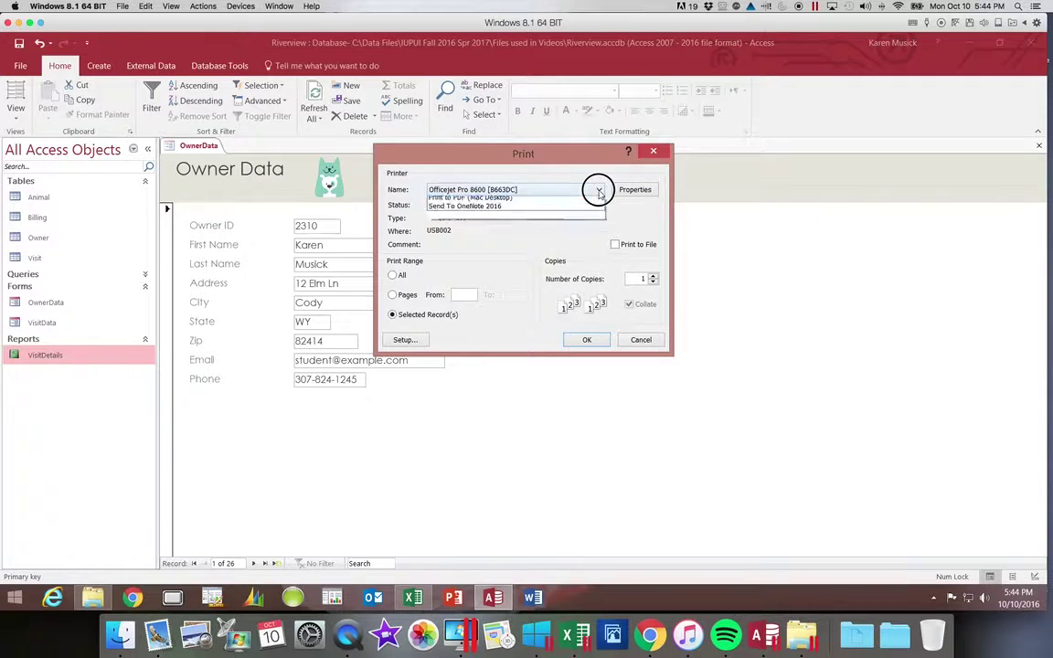
pyautogui.click(583, 201)
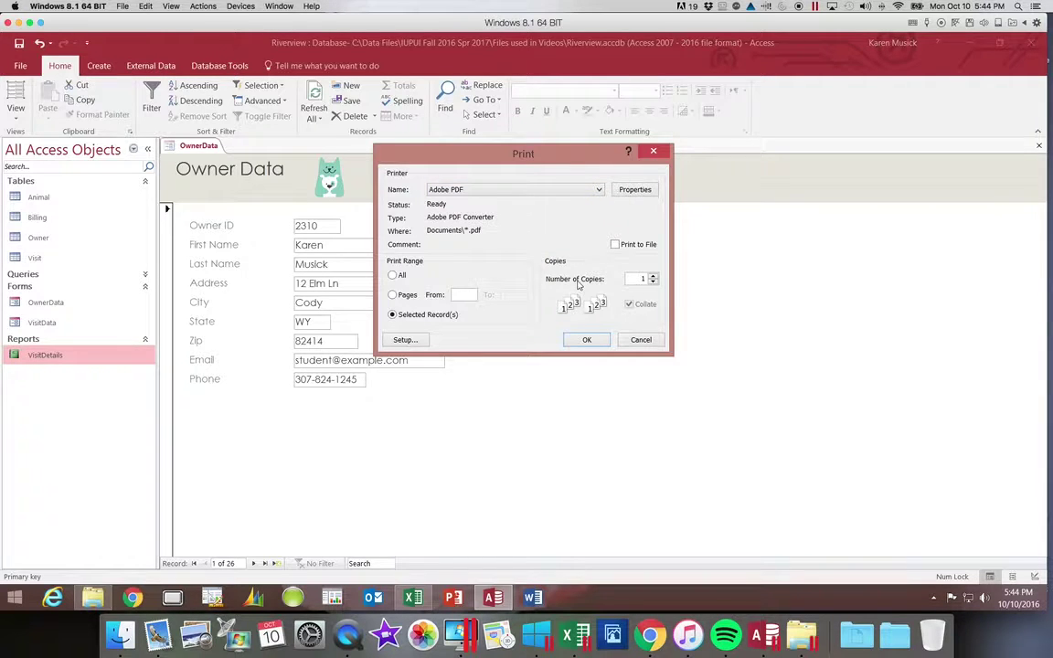
pyautogui.click(592, 340)
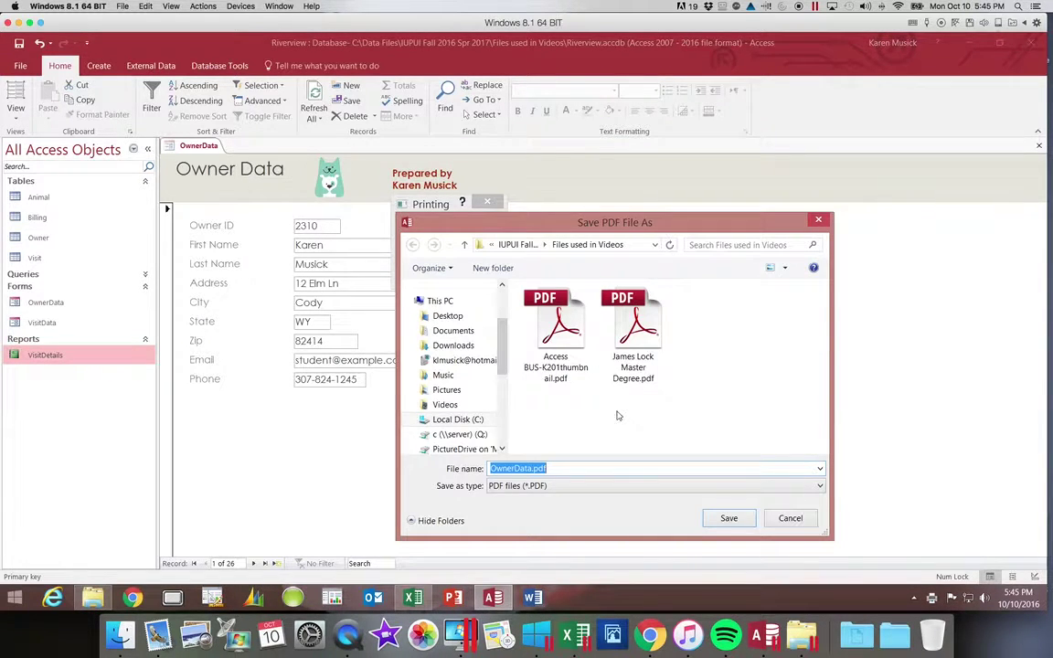
pyautogui.click(730, 519)
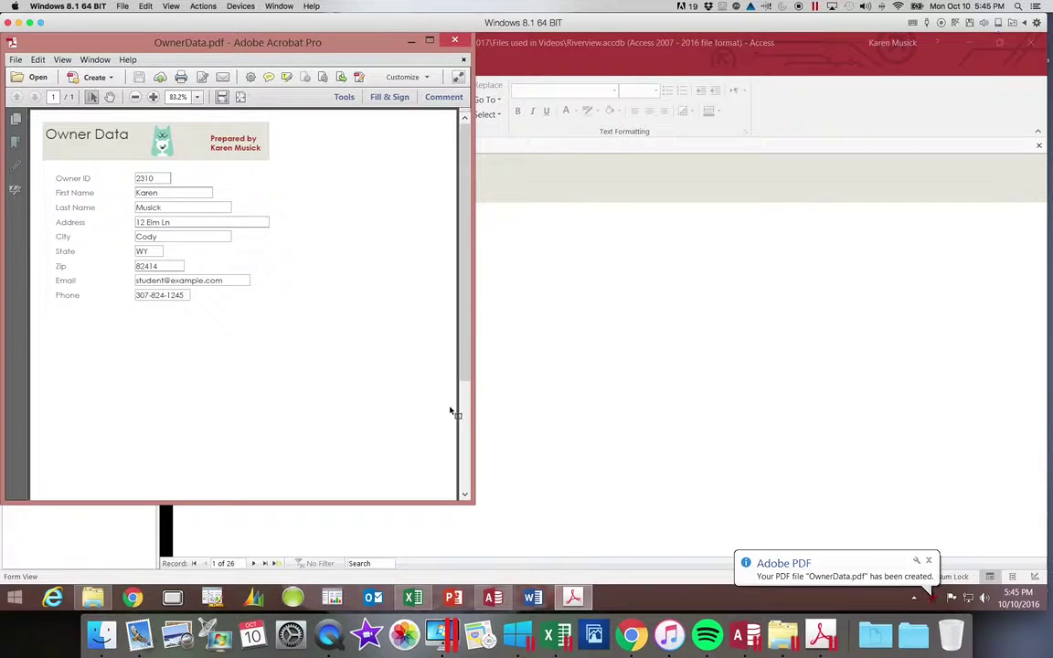
# Scroll through the one-page OwnerData.pdf in Acrobat, then close it.
pyautogui.moveTo(464, 400); pyautogui.dragTo(487, 340)
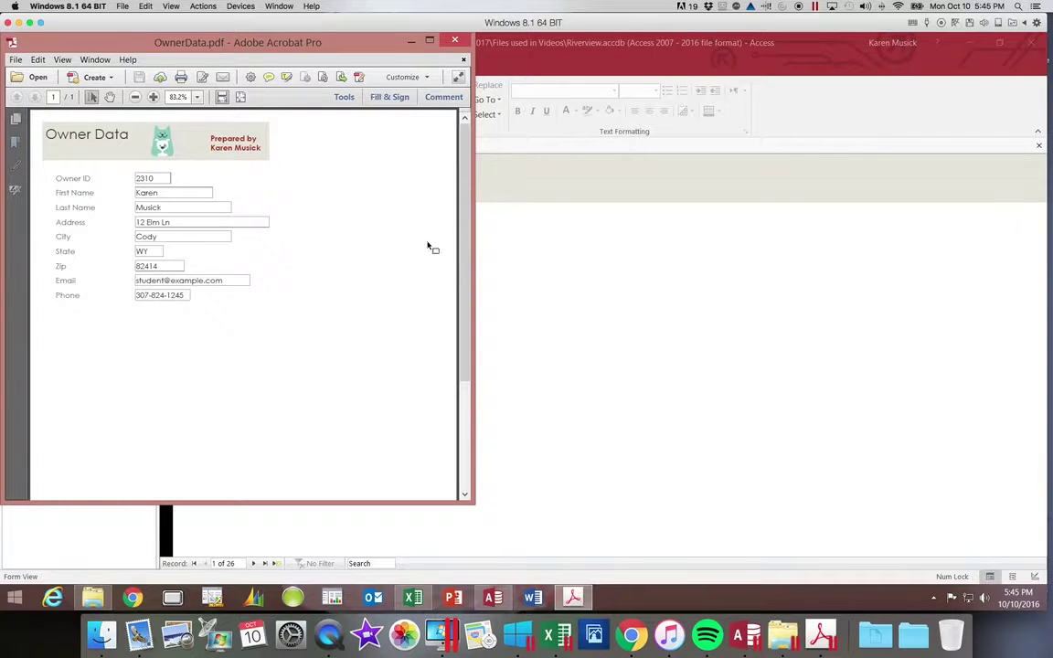
pyautogui.click(455, 42)
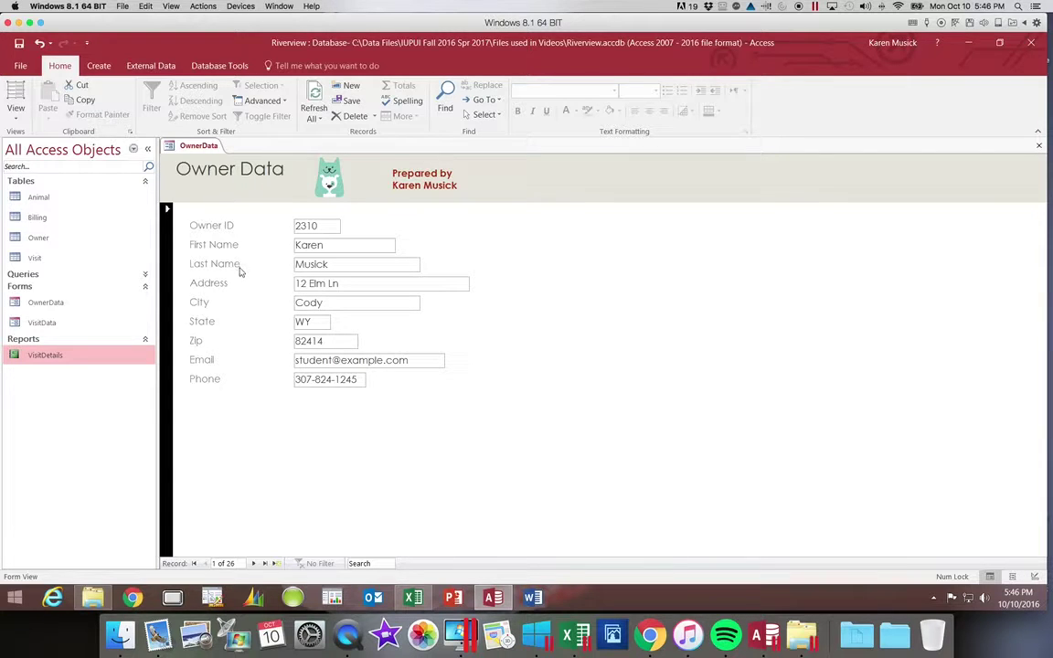
# Correct the ending of the first owner's first name, save by changing records, and close the form.
pyautogui.click(329, 247)
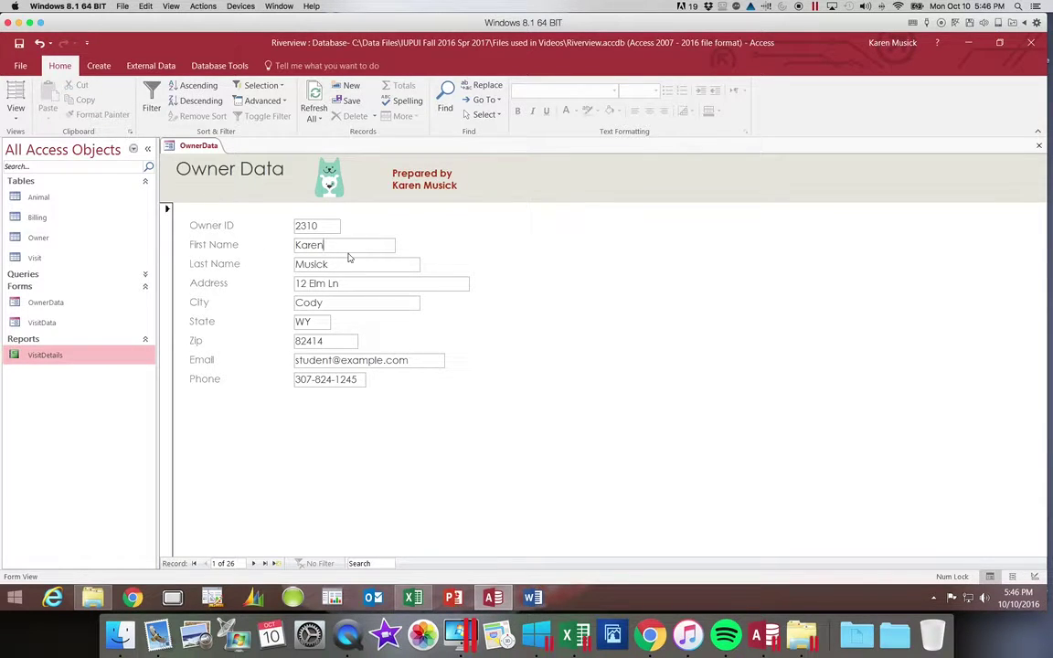
pyautogui.press('BackSpace')
pyautogui.press('BackSpace')
pyautogui.write('ole')
pyautogui.press('Tab')
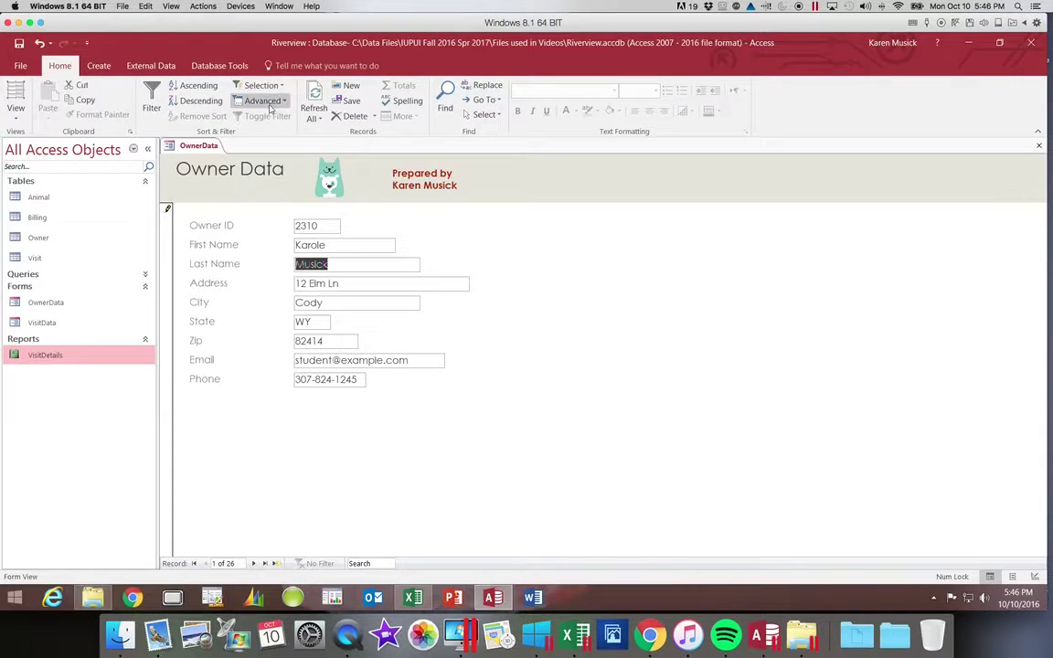
pyautogui.press('Tab')
pyautogui.press('Tab')
pyautogui.press('Tab')
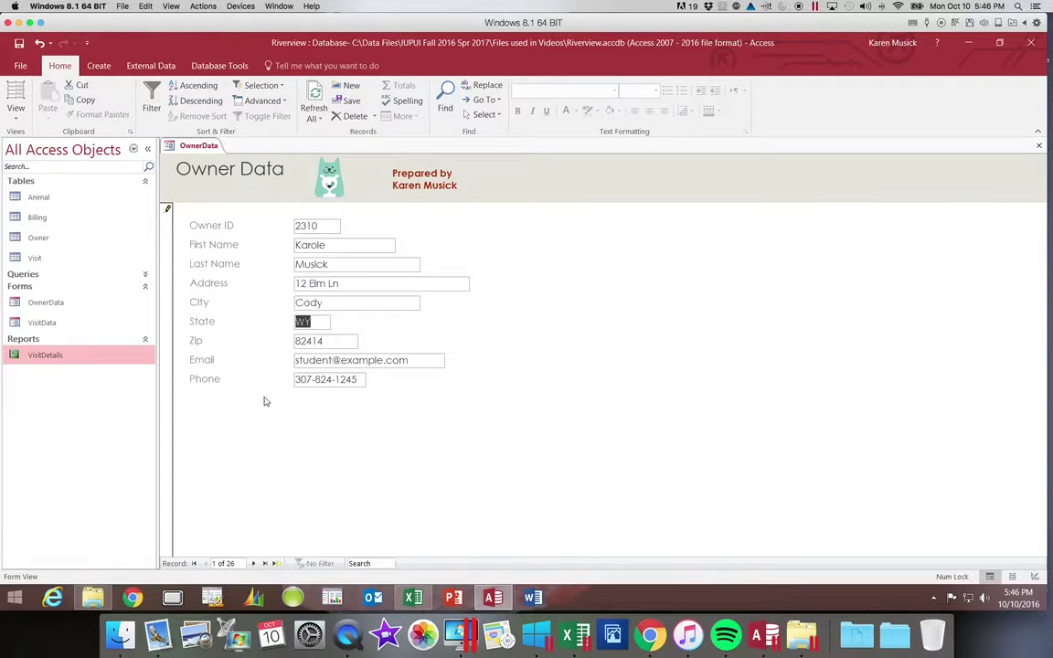
pyautogui.press('Tab')
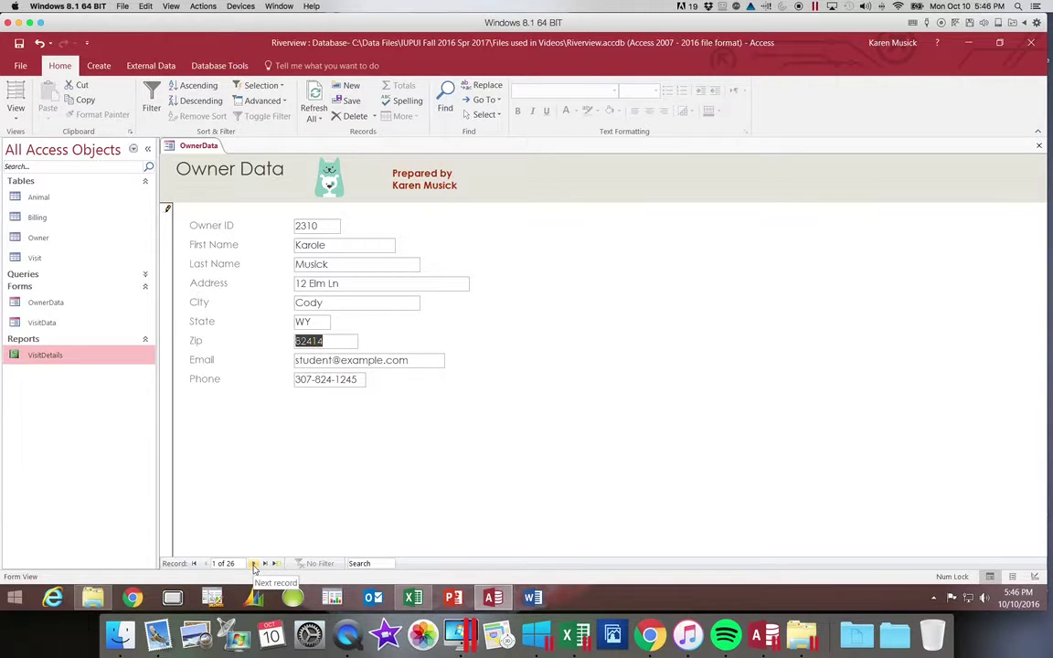
pyautogui.click(254, 564)
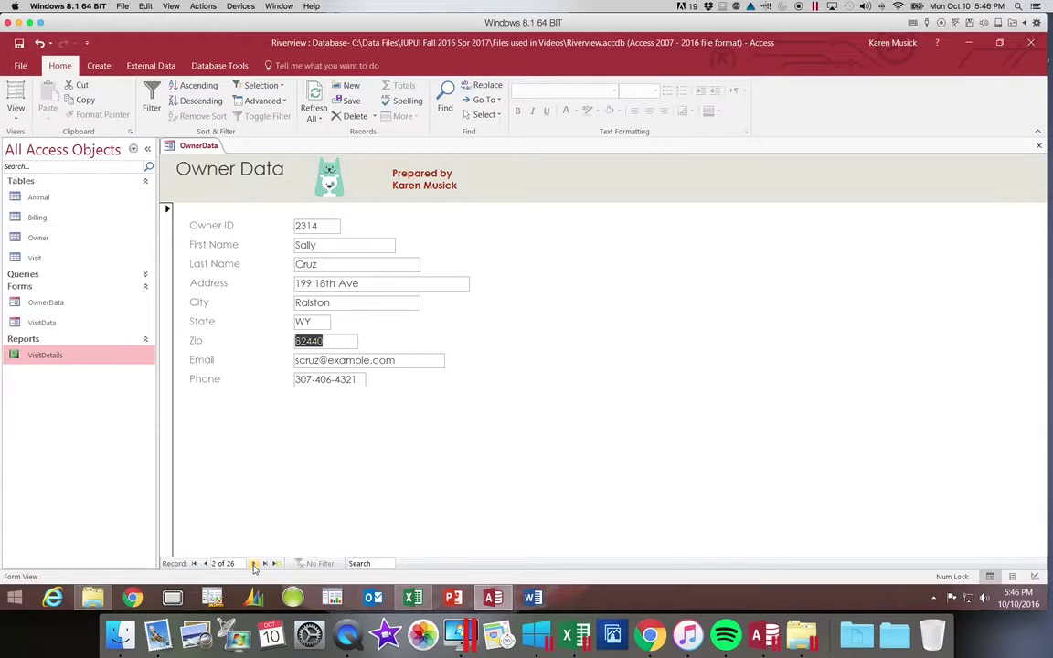
pyautogui.click(204, 564)
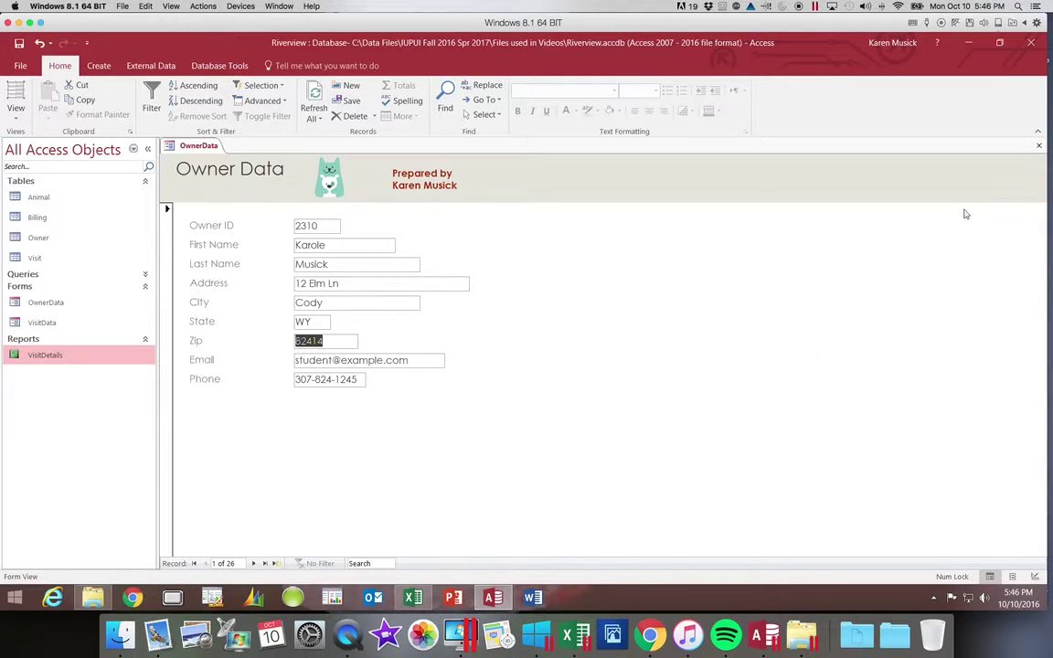
pyautogui.click(1039, 146)
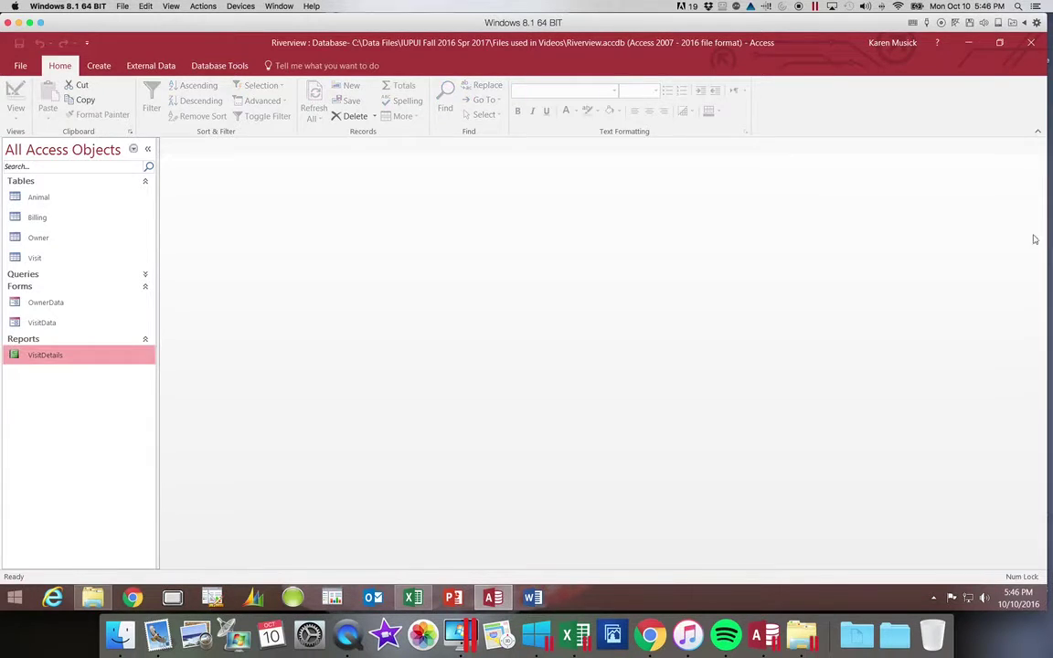